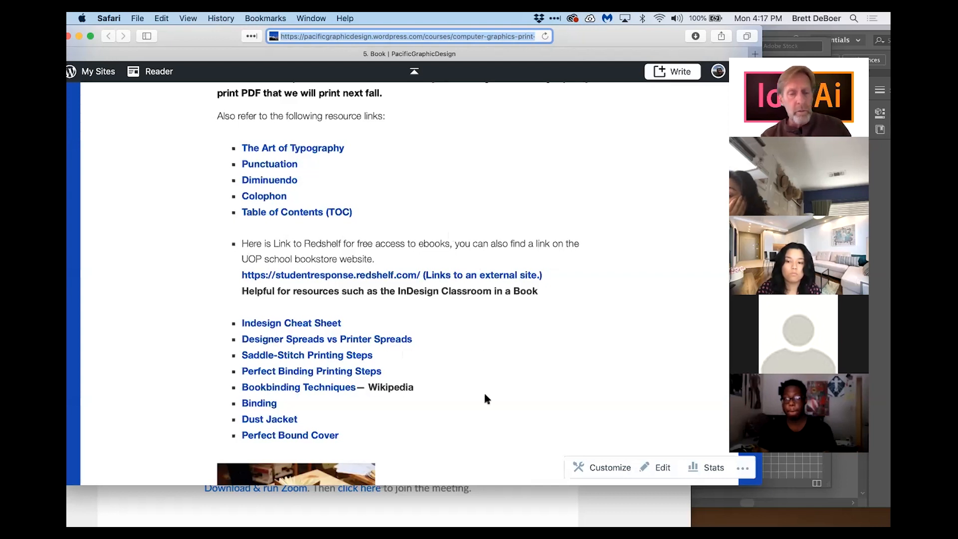
Step: Scroll through the book assignment's numbered requirements and common text mistakes on the course web page
{"action": "scroll", "coordinate": [508, 344], "scroll_direction": "down", "scroll_amount": 10}
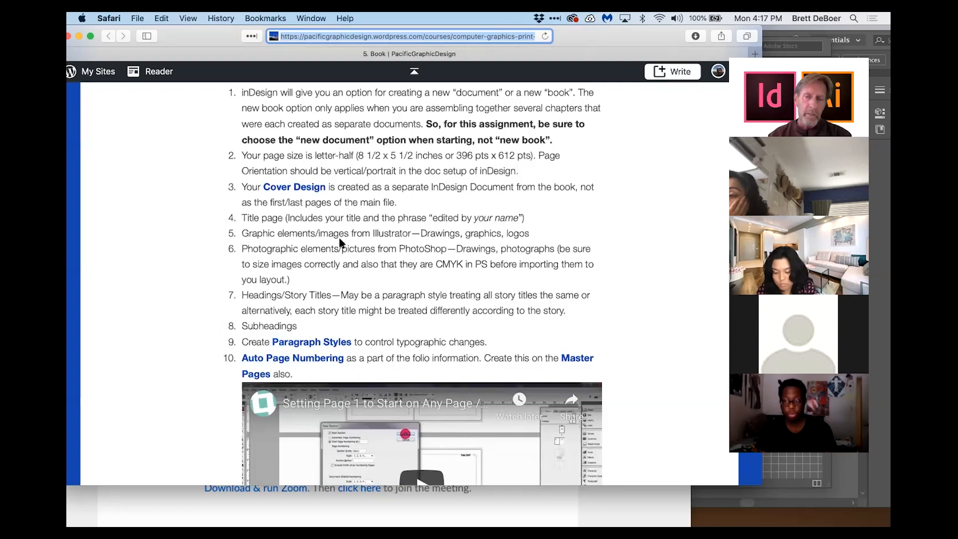
{"action": "scroll", "coordinate": [369, 332], "scroll_direction": "down", "scroll_amount": 2}
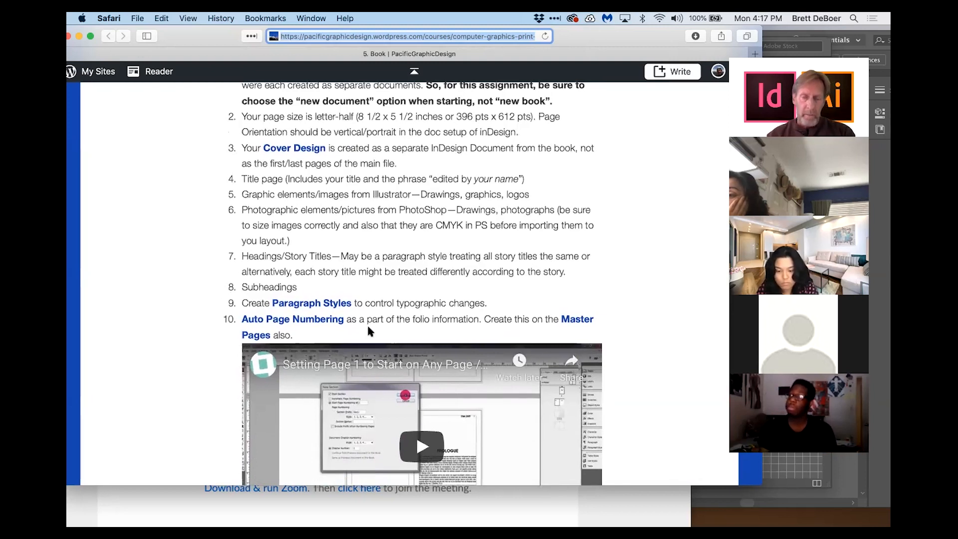
{"action": "scroll", "coordinate": [369, 328], "scroll_direction": "down", "scroll_amount": 4}
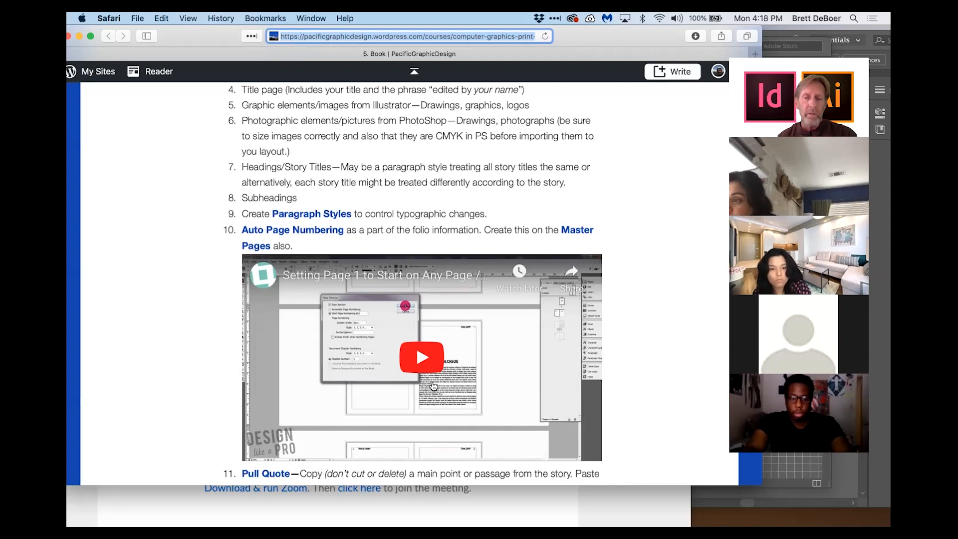
{"action": "scroll", "coordinate": [448, 377], "scroll_direction": "down", "scroll_amount": 5}
{"action": "scroll", "coordinate": [447, 378], "scroll_direction": "up", "scroll_amount": 2}
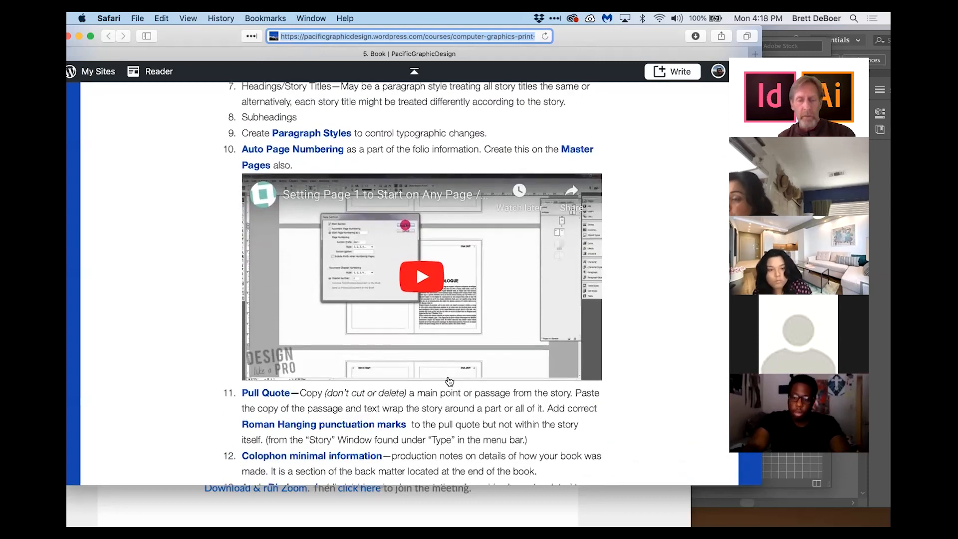
{"action": "scroll", "coordinate": [469, 339], "scroll_direction": "down", "scroll_amount": 3}
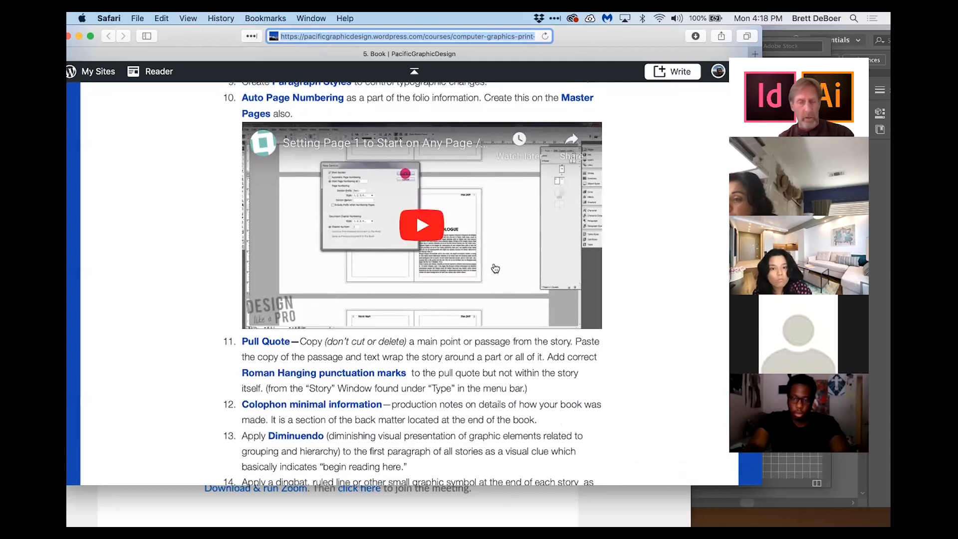
{"action": "scroll", "coordinate": [278, 268], "scroll_direction": "down", "scroll_amount": 4}
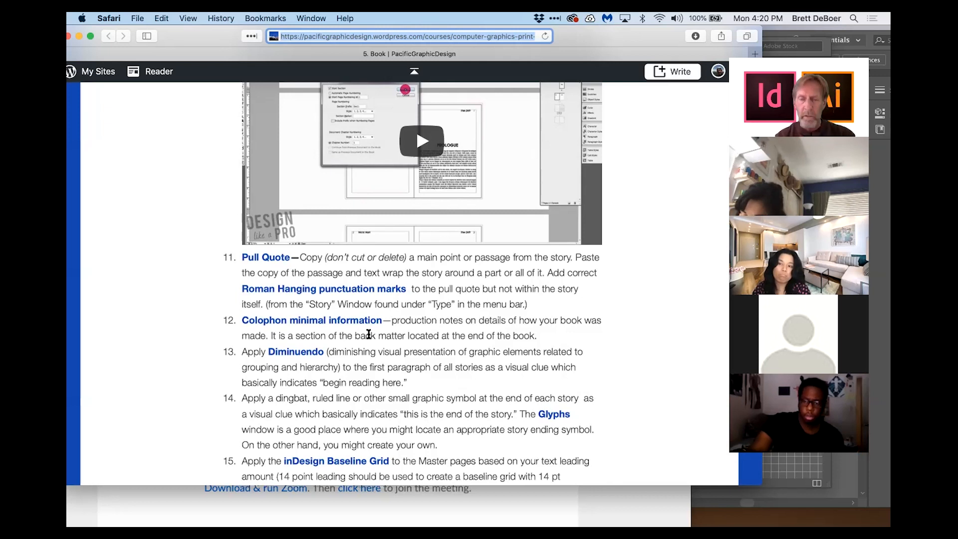
{"action": "scroll", "coordinate": [368, 334], "scroll_direction": "down", "scroll_amount": 5}
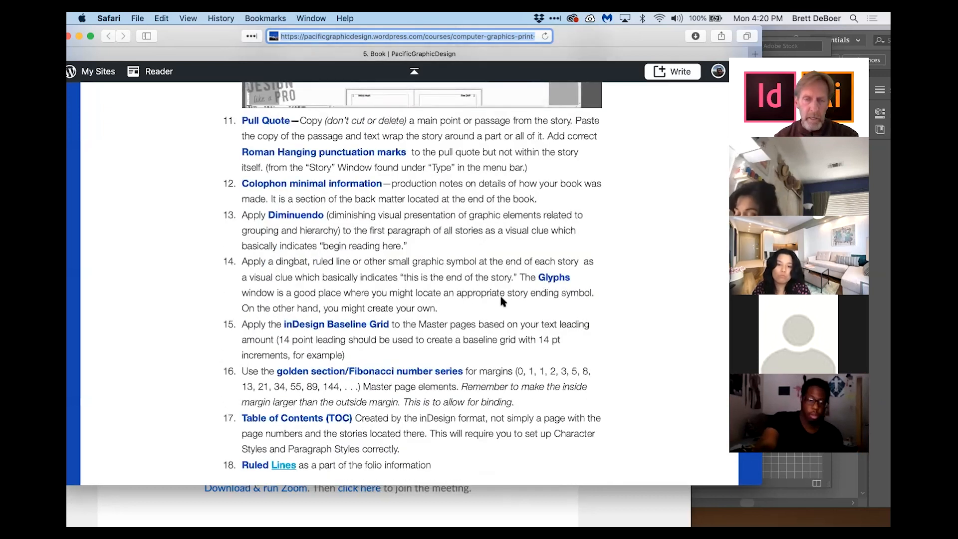
{"action": "scroll", "coordinate": [499, 293], "scroll_direction": "down", "scroll_amount": 2}
{"action": "scroll", "coordinate": [284, 241], "scroll_direction": "down", "scroll_amount": 7}
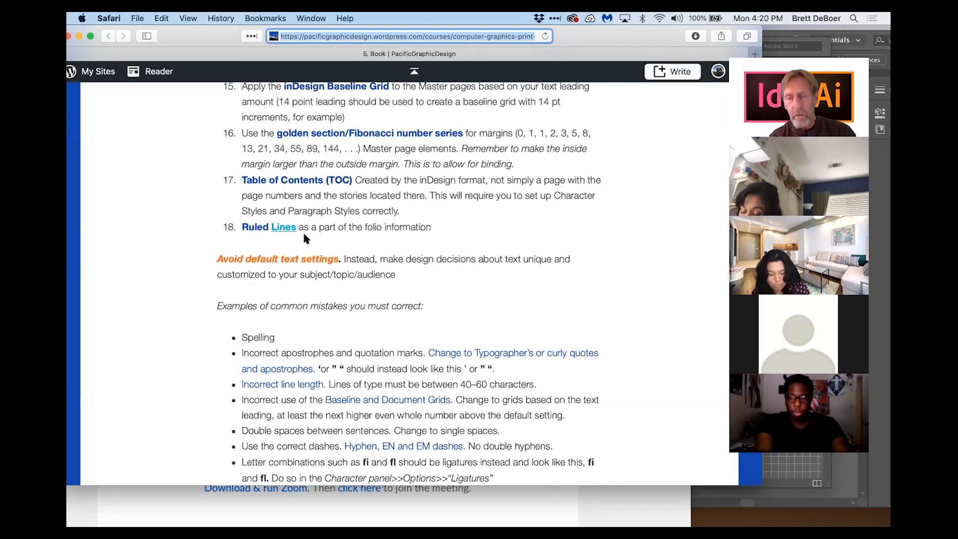
Step: Switch to InDesign, close the Text Wrap panel and fit the typography page in the window with the Type tool active
{"action": "key", "text": "super+Tab"}
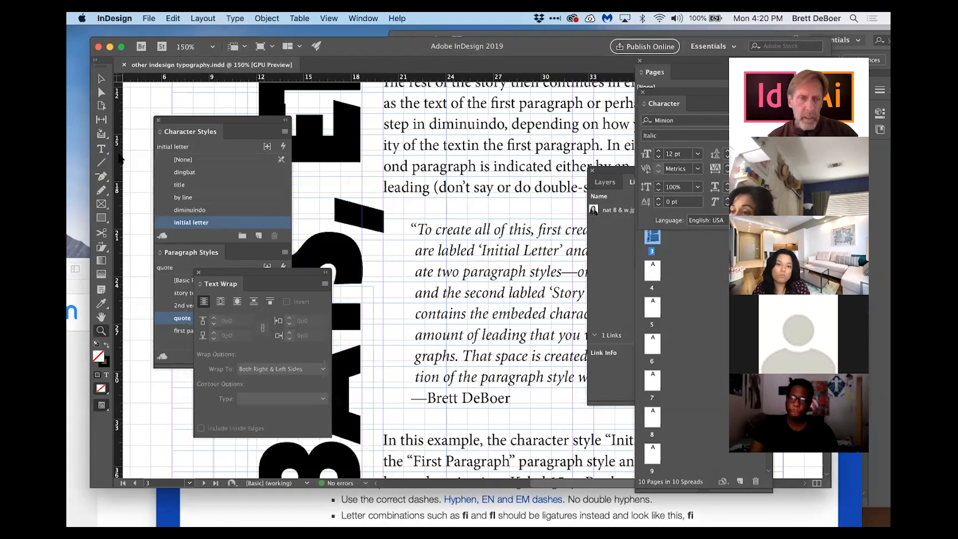
{"action": "left_click", "coordinate": [108, 151]}
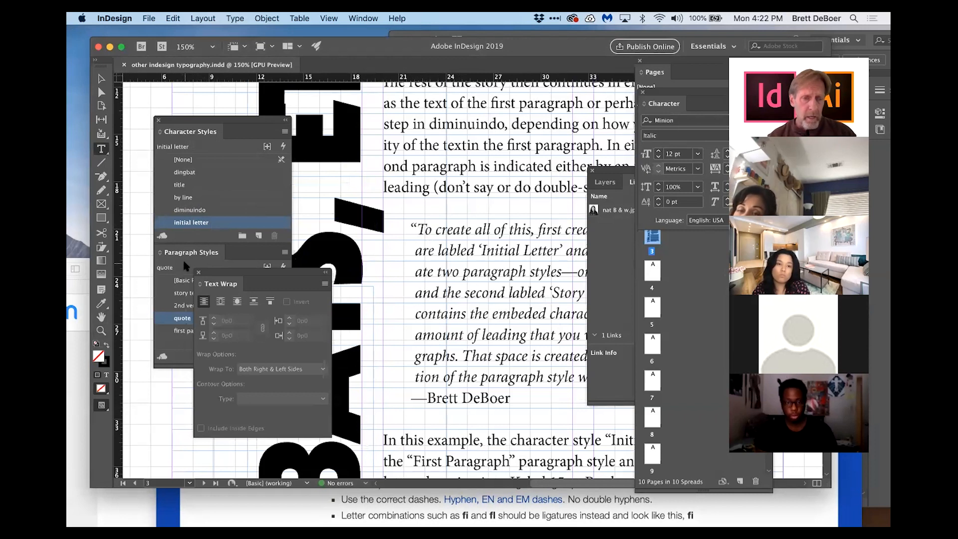
{"action": "left_click", "coordinate": [198, 272]}
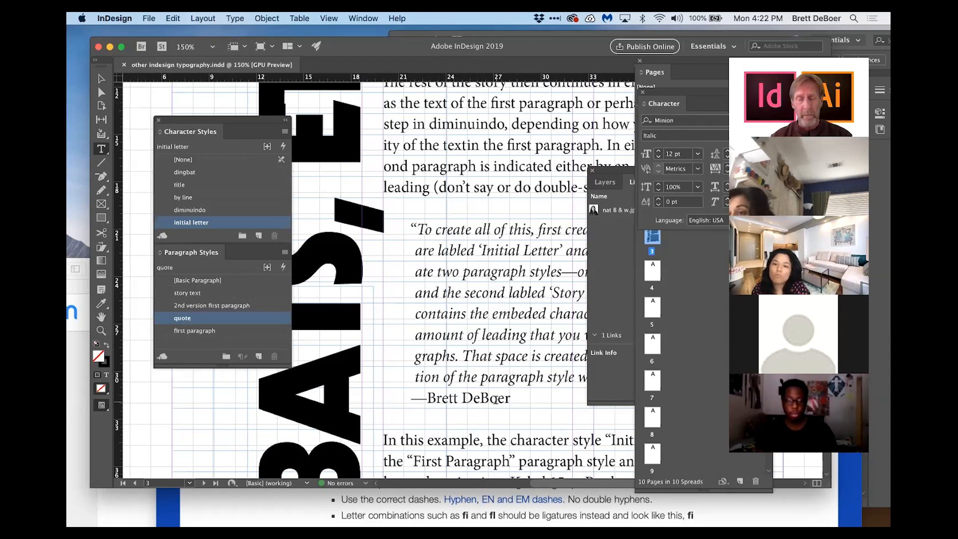
{"action": "double_click", "coordinate": [101, 331]}
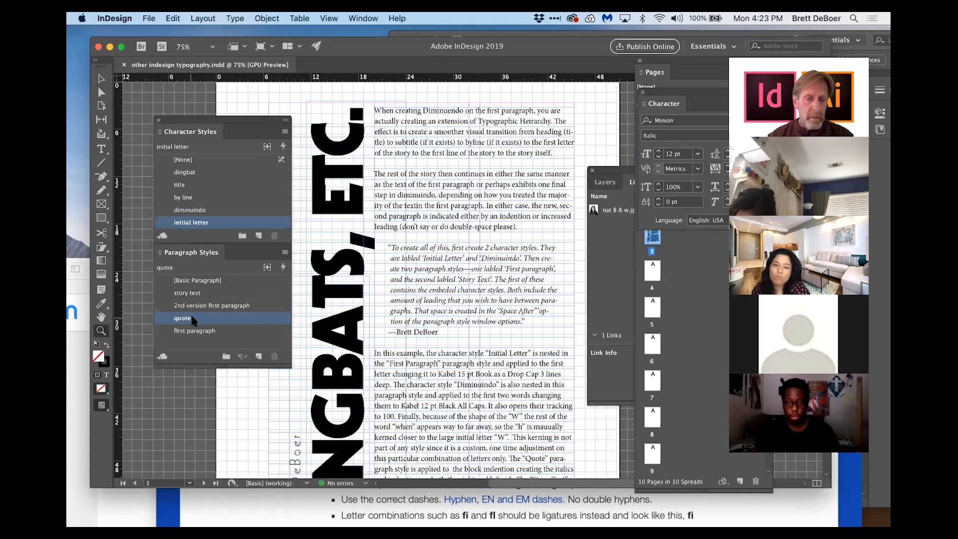
{"action": "key", "text": "t"}
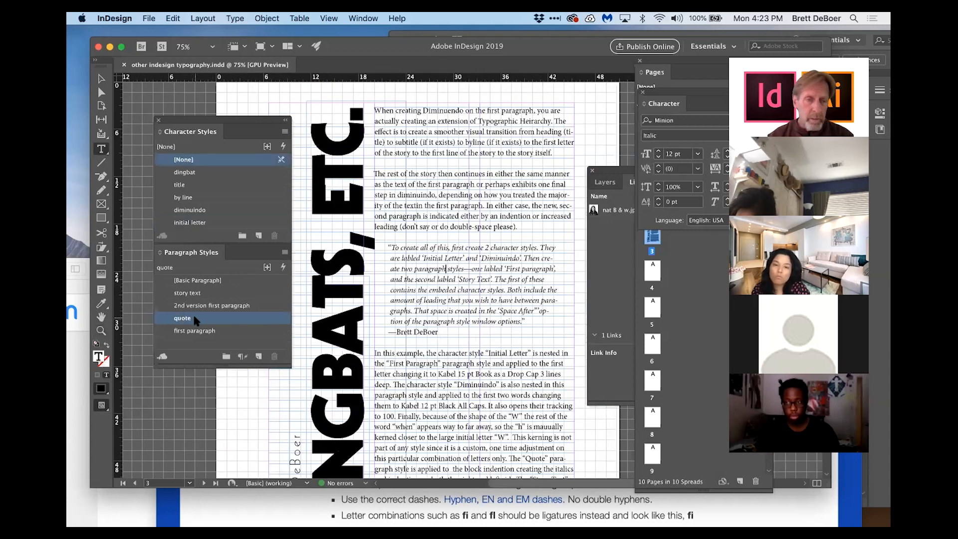
Step: Open the quote paragraph style's options and review its General, Basic Character Formats, Advanced Character Formats and Indents and Spacing settings
{"action": "double_click", "coordinate": [195, 319]}
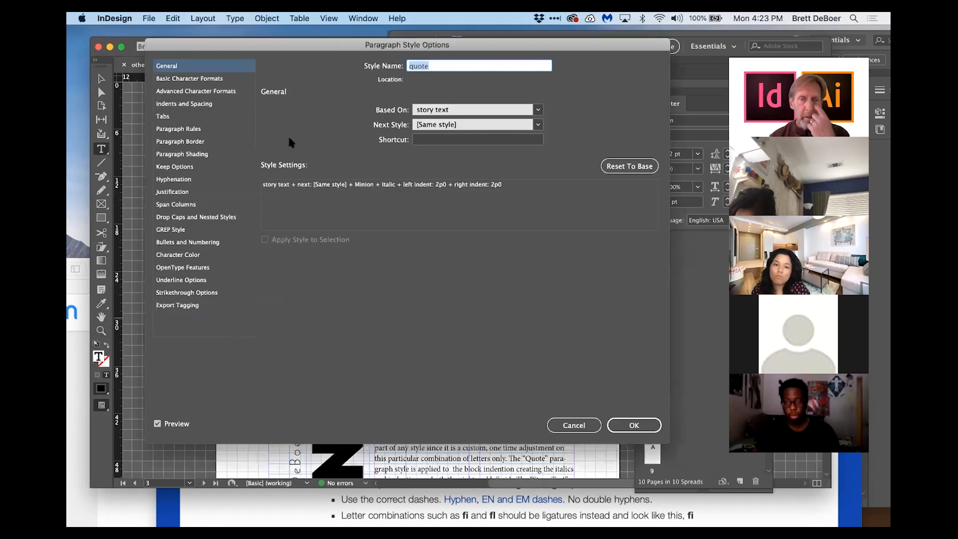
{"action": "left_click", "coordinate": [214, 79]}
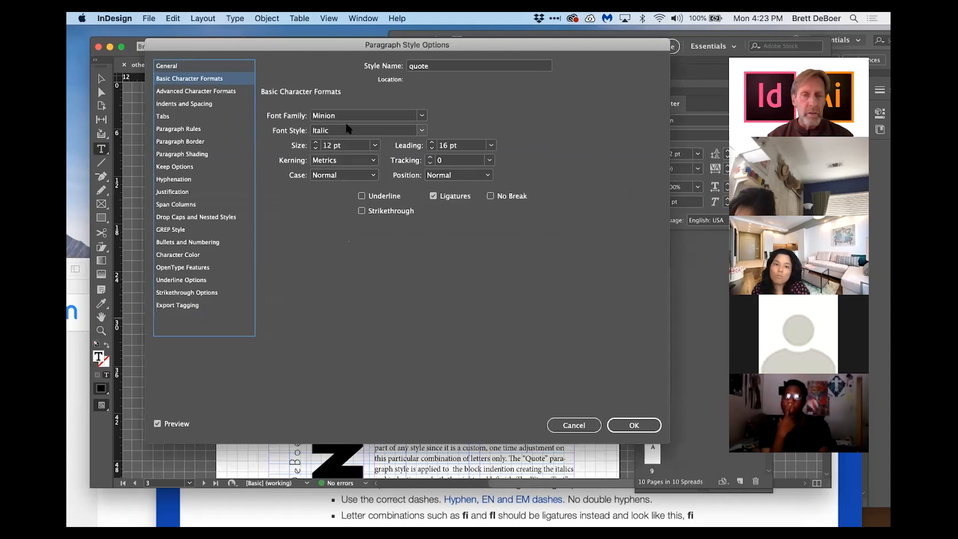
{"action": "key", "text": "Up"}
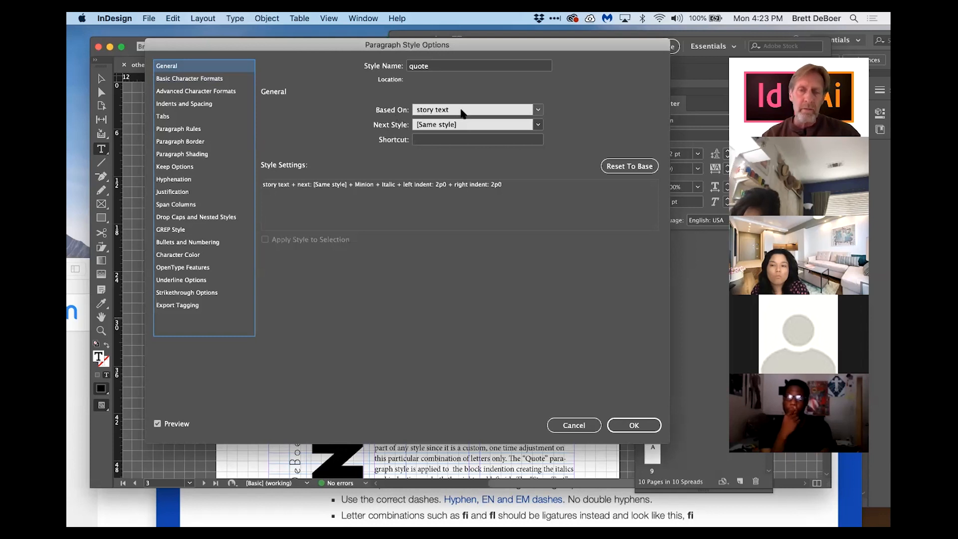
{"action": "left_click", "coordinate": [537, 109]}
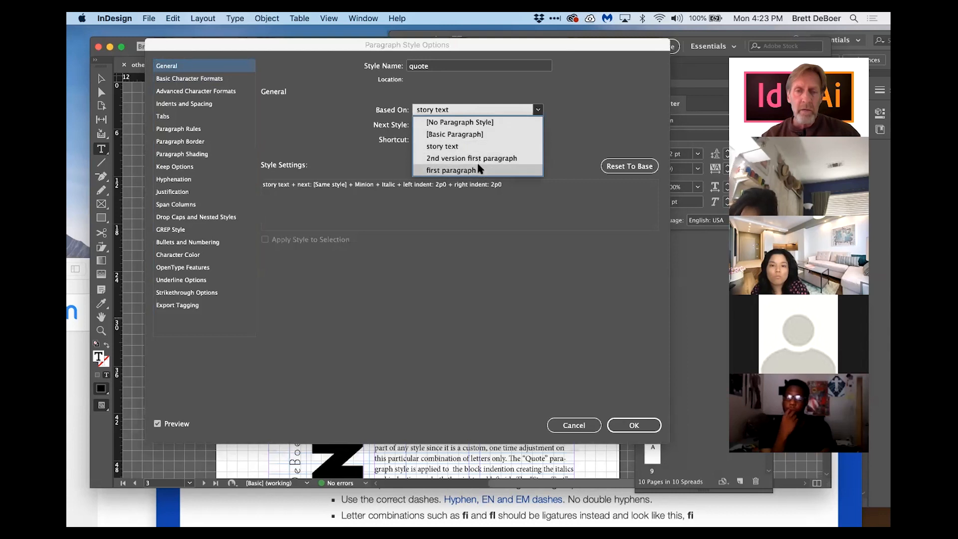
{"action": "left_click", "coordinate": [482, 109]}
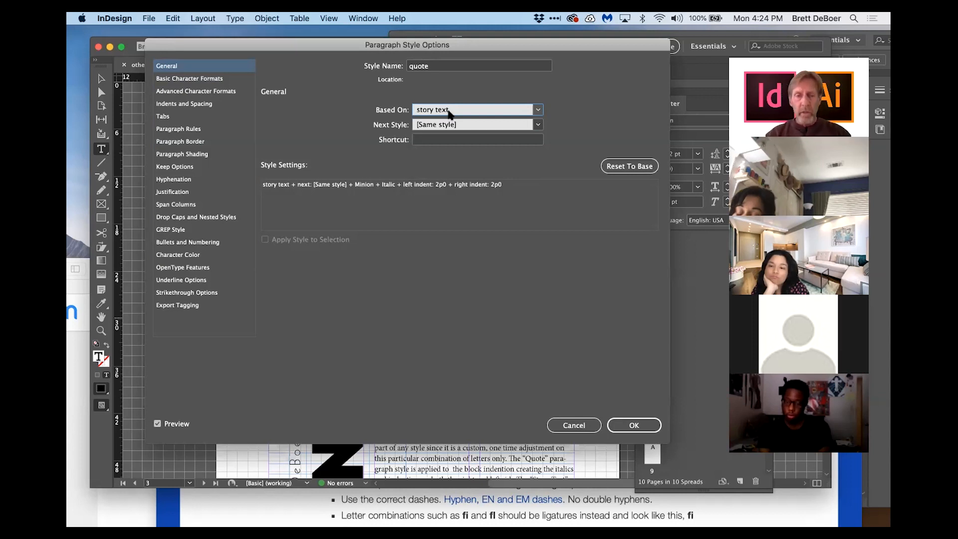
{"action": "left_click", "coordinate": [198, 79]}
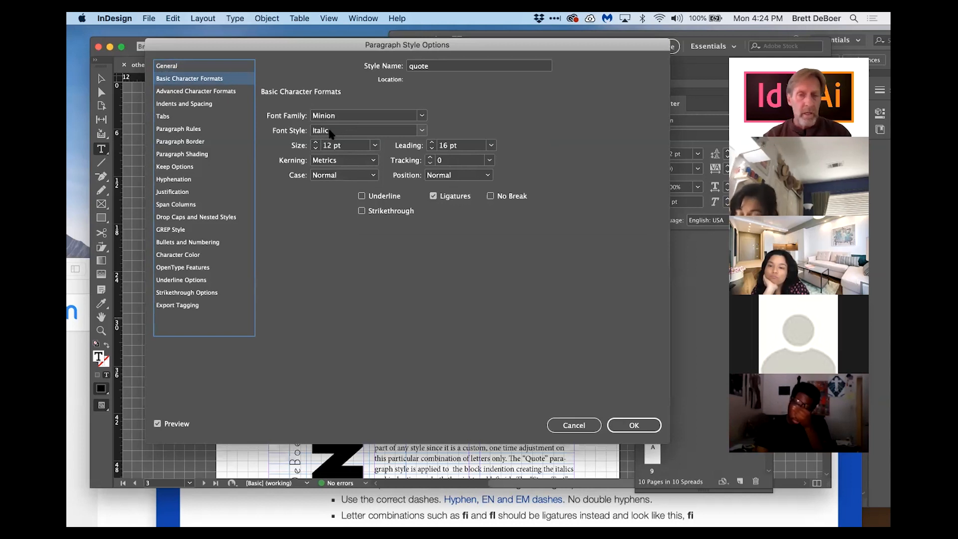
{"action": "left_click", "coordinate": [226, 93]}
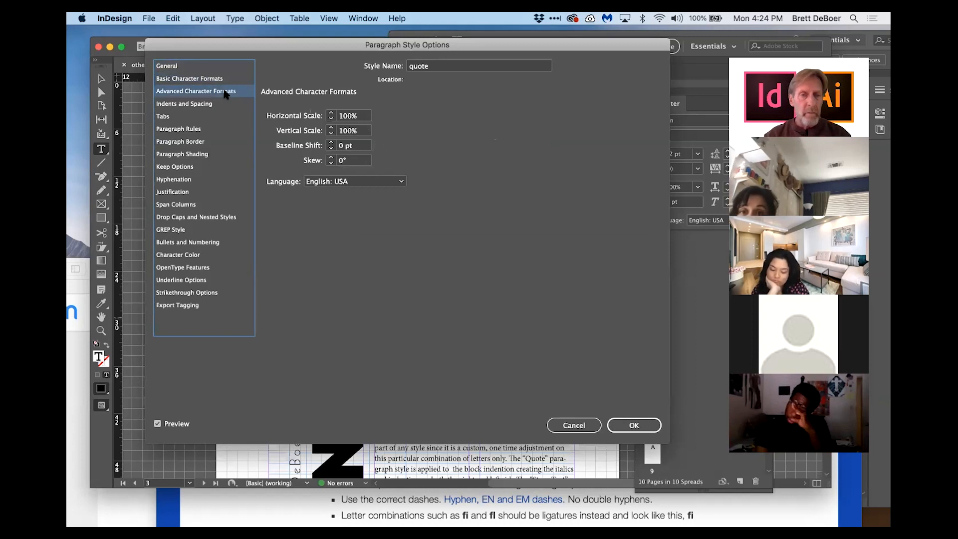
{"action": "left_click", "coordinate": [210, 105]}
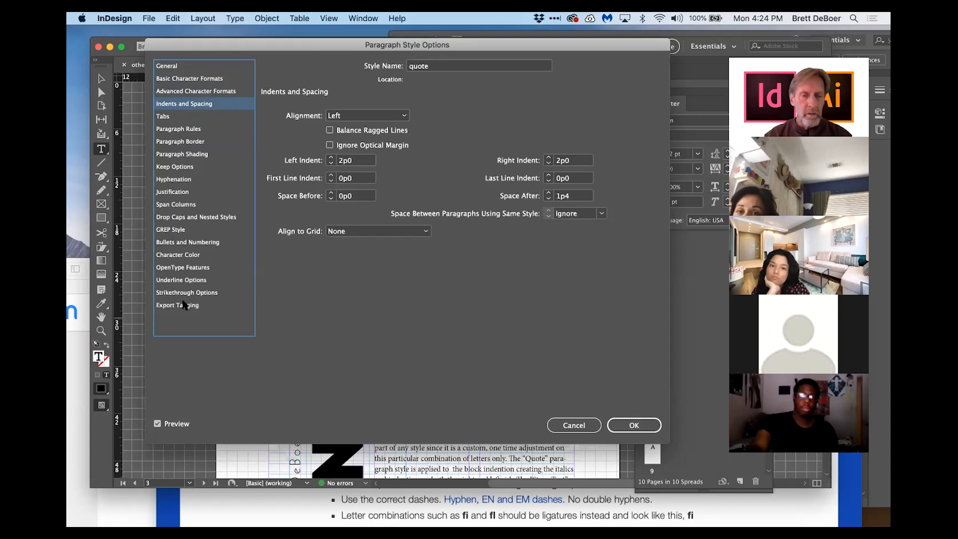
Step: Set the quote paragraph style's character color to C=0 M=100 Y=0 K=0 magenta
{"action": "left_click", "coordinate": [178, 256]}
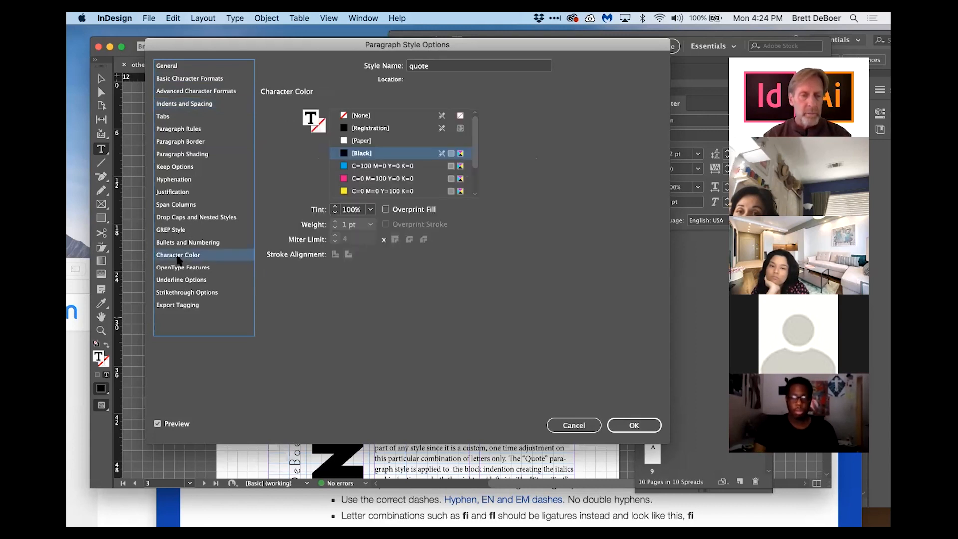
{"action": "left_click", "coordinate": [345, 179]}
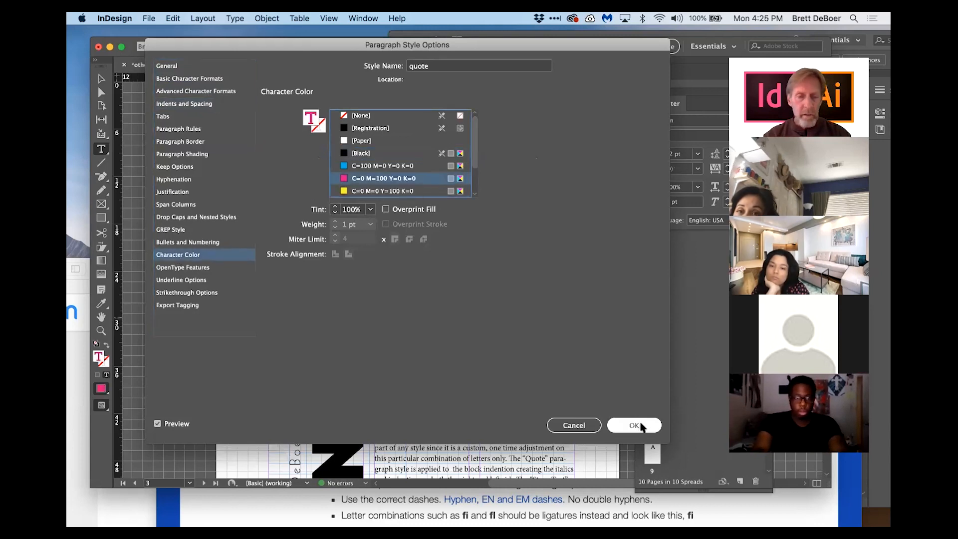
{"action": "left_click", "coordinate": [634, 425]}
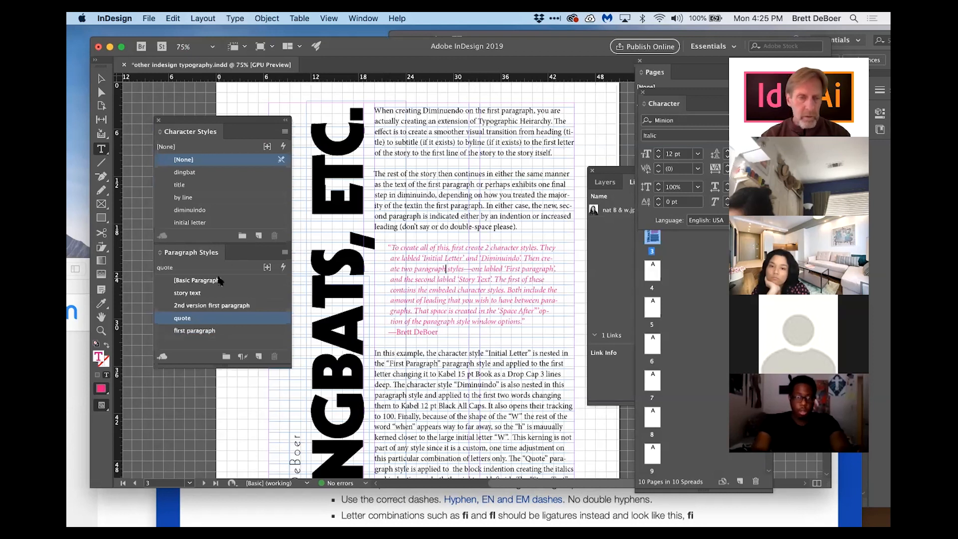
Step: Set the quote paragraph style's character color back to Black
{"action": "double_click", "coordinate": [232, 317]}
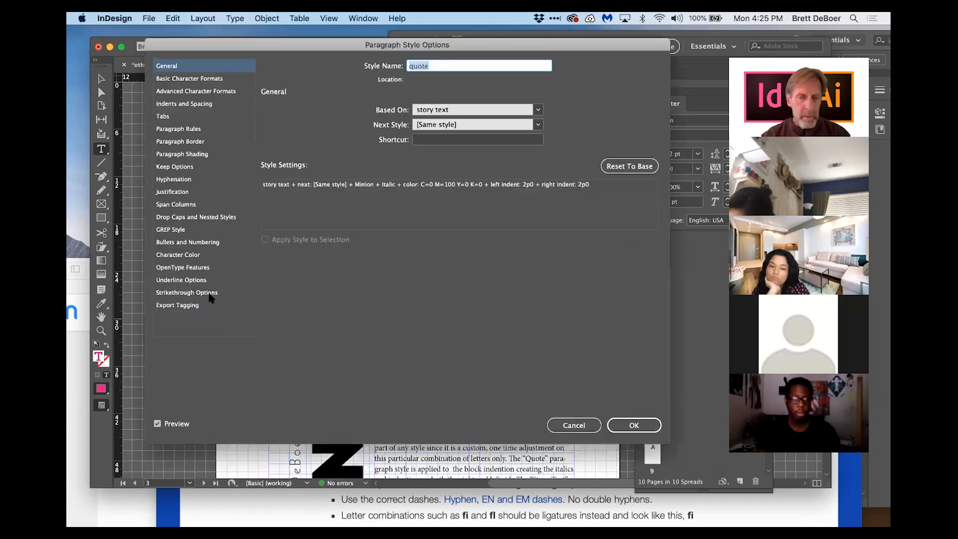
{"action": "left_click", "coordinate": [212, 255]}
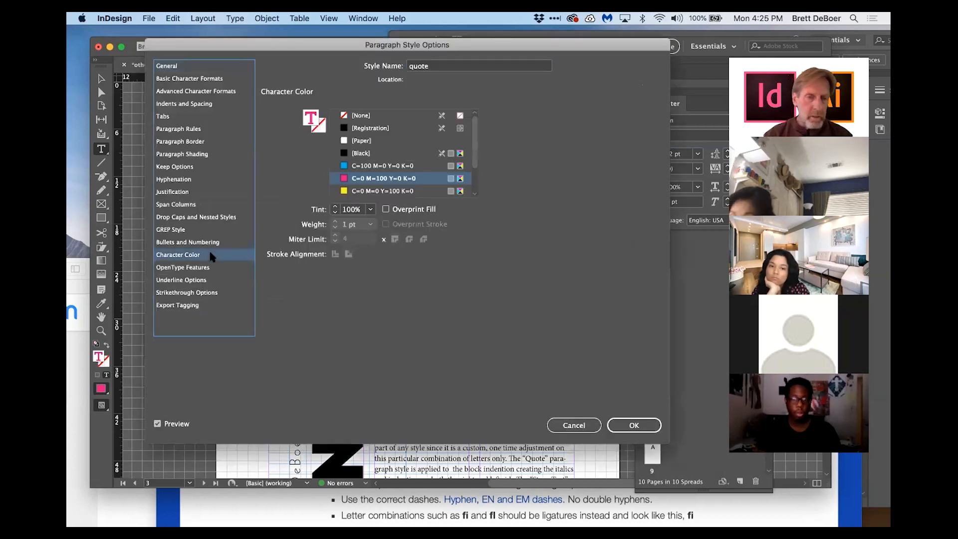
{"action": "left_click", "coordinate": [377, 154]}
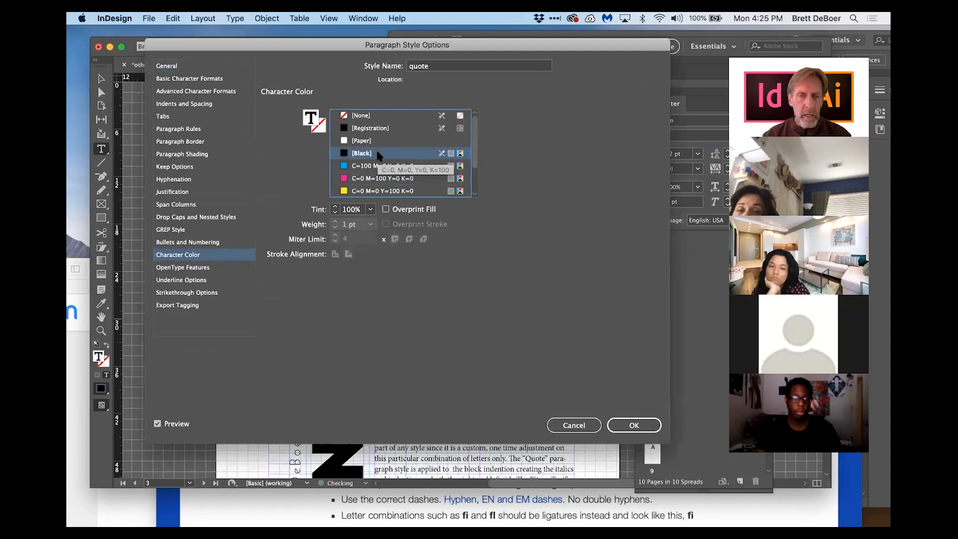
{"action": "left_click", "coordinate": [630, 424]}
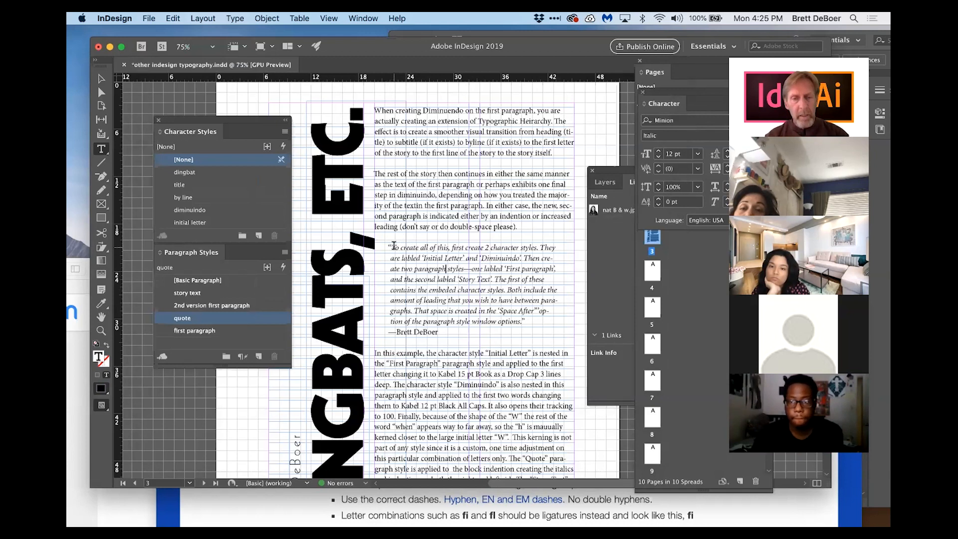
Step: Type an opening quotation mark at the start of the quote and review the Story window's Optical Margin Alignment setting
{"action": "left_click", "coordinate": [392, 246]}
{"action": "type", "text": "\""}
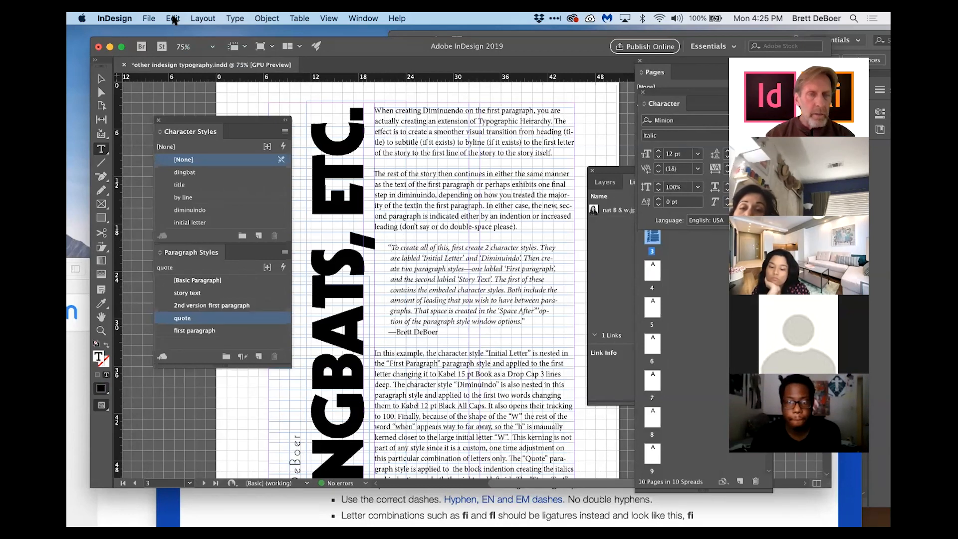
{"action": "left_click", "coordinate": [235, 19]}
{"action": "left_click", "coordinate": [243, 103]}
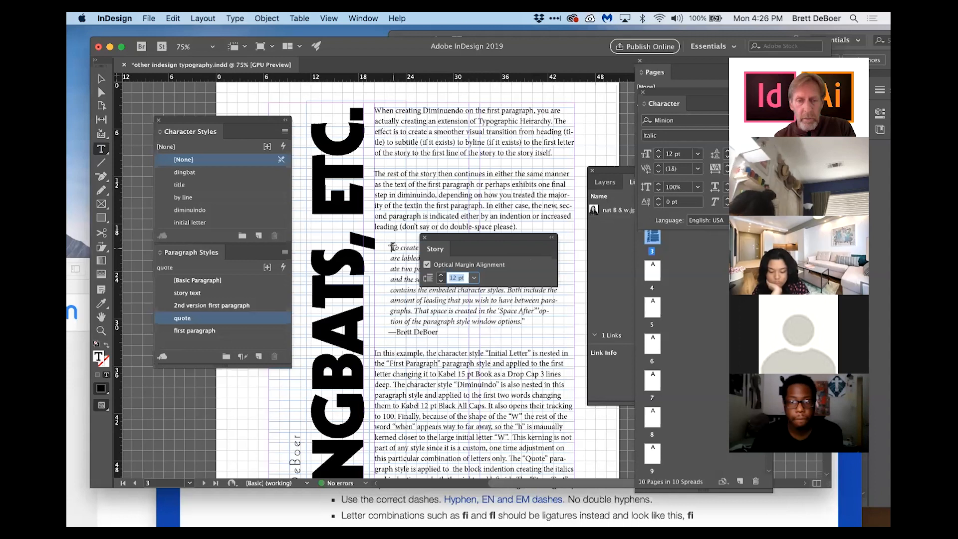
{"action": "left_click", "coordinate": [425, 238]}
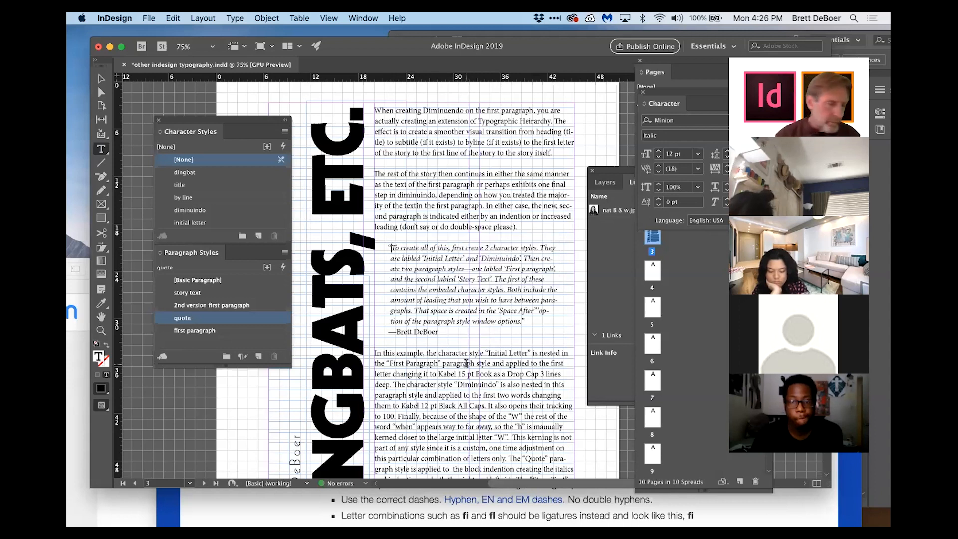
Step: Insert the word Pacific between First and Paragraph in the example paragraph to show the fi letter combination
{"action": "scroll", "coordinate": [466, 363], "scroll_direction": "down", "scroll_amount": 2}
{"action": "left_click", "coordinate": [403, 336]}
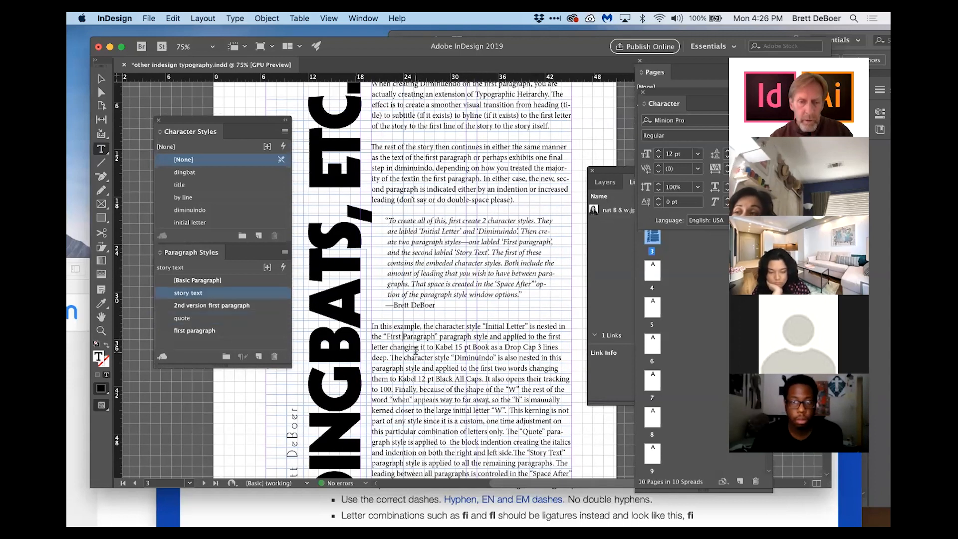
{"action": "type", "text": "Pacific"}
{"action": "left_click", "coordinate": [426, 339], "text": "super"}
{"action": "left_click", "coordinate": [491, 304], "text": "super"}
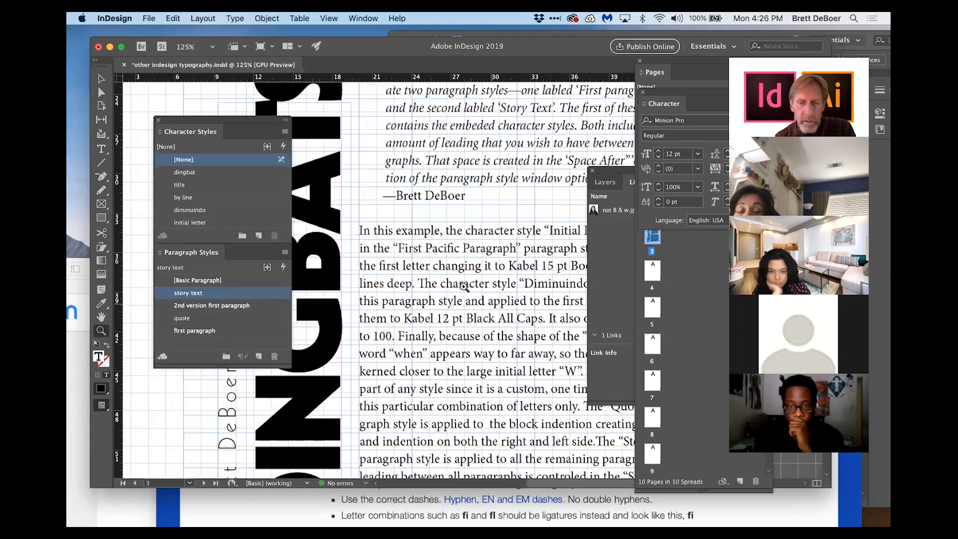
{"action": "left_click", "coordinate": [464, 286], "text": "super"}
{"action": "left_click", "coordinate": [490, 281], "text": "super"}
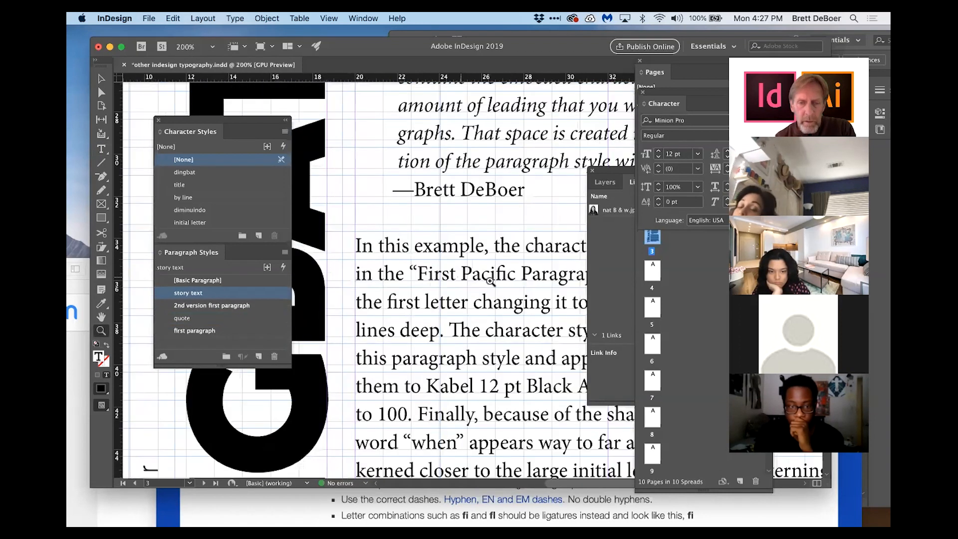
{"action": "left_click", "coordinate": [491, 282], "text": "super"}
{"action": "left_click", "coordinate": [484, 273], "text": "super"}
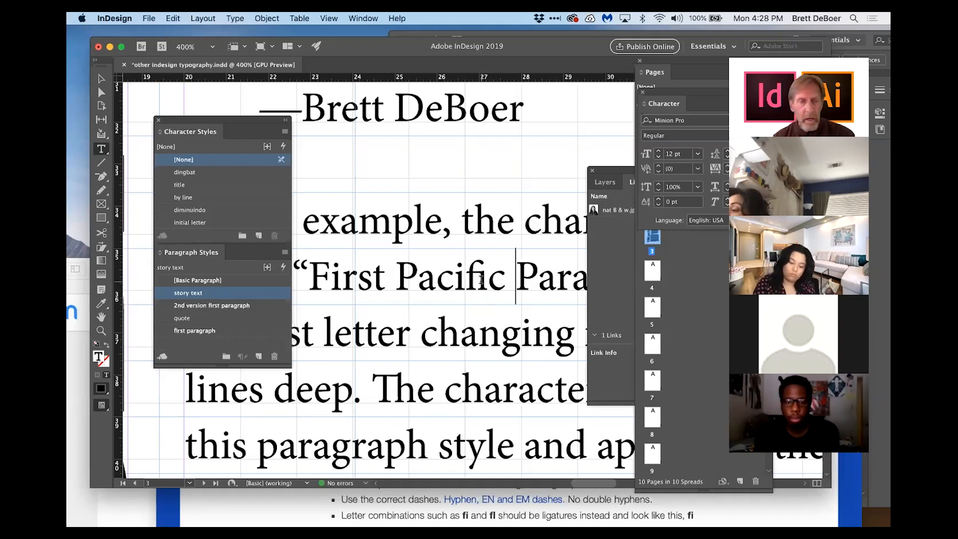
Step: Turn off Ligatures in the story text paragraph style's basic character formats
{"action": "double_click", "coordinate": [209, 296]}
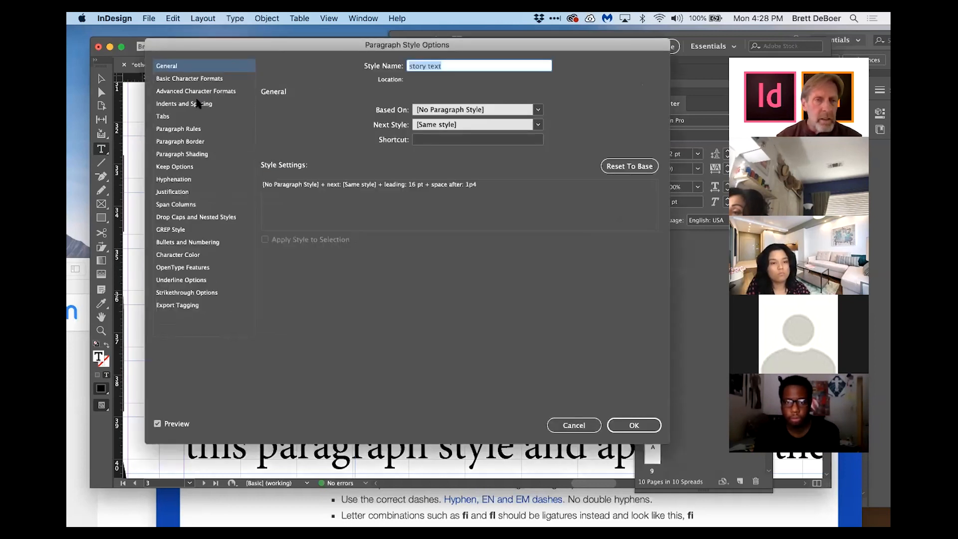
{"action": "left_click", "coordinate": [178, 79]}
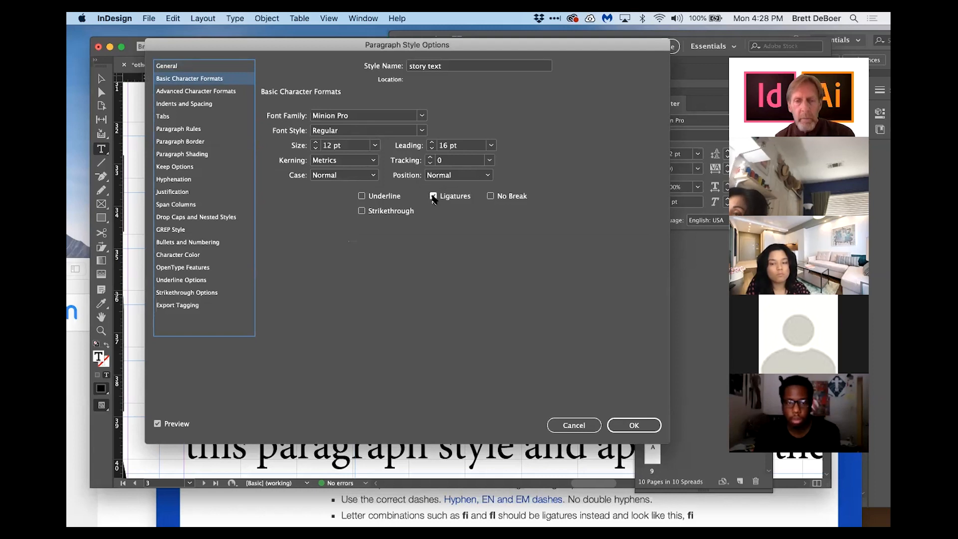
{"action": "left_click", "coordinate": [433, 196]}
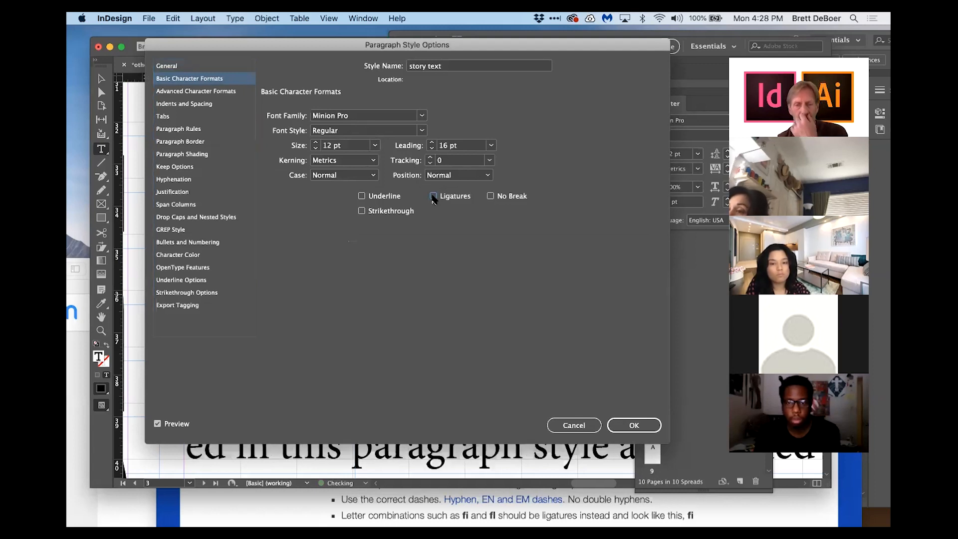
{"action": "left_click", "coordinate": [632, 425]}
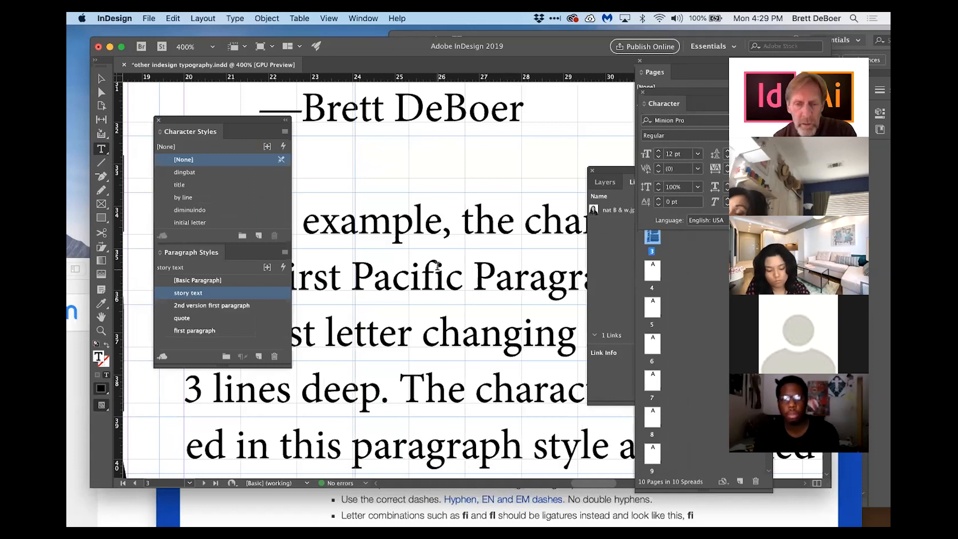
Step: Turn Ligatures back on in the story text paragraph style's basic character formats
{"action": "scroll", "coordinate": [442, 274], "scroll_direction": "up", "scroll_amount": 1}
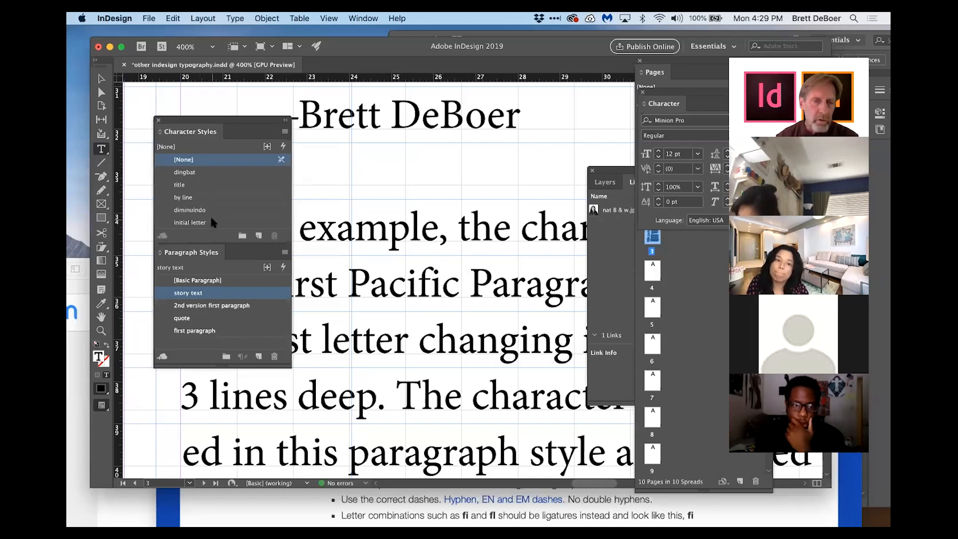
{"action": "double_click", "coordinate": [215, 294]}
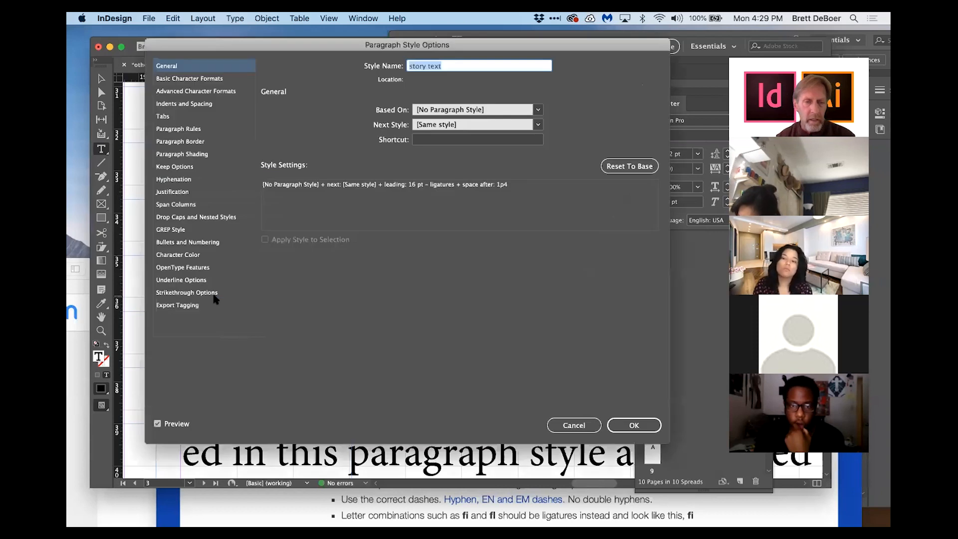
{"action": "left_click", "coordinate": [211, 78]}
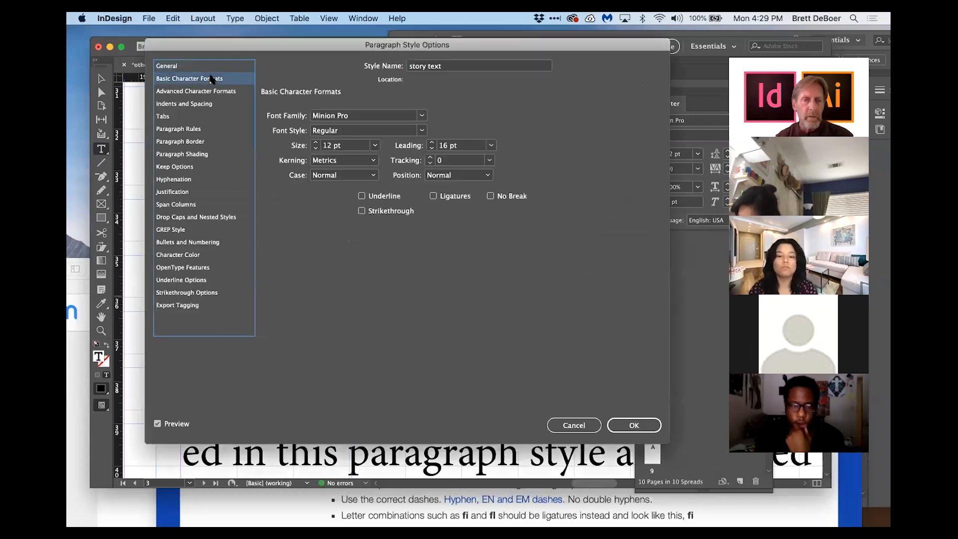
{"action": "left_click", "coordinate": [433, 196]}
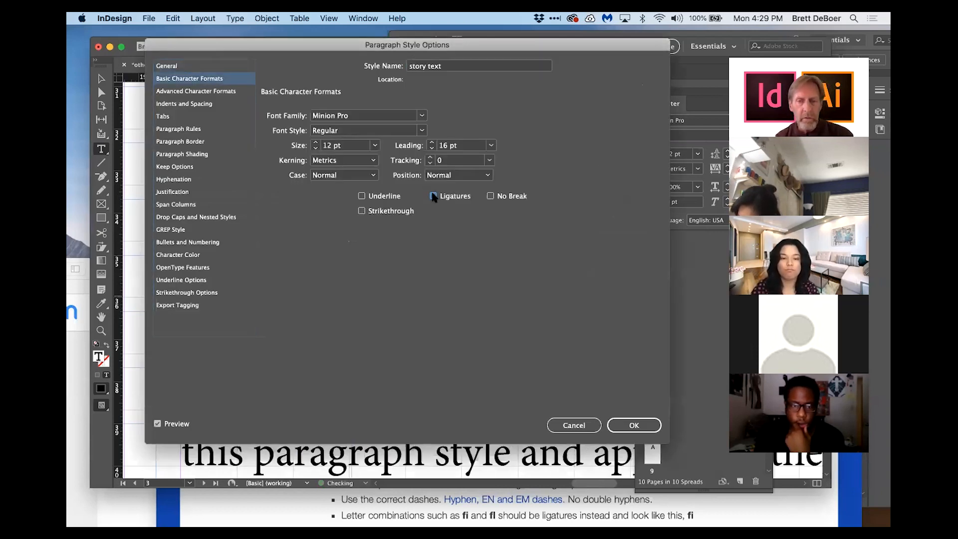
{"action": "left_click", "coordinate": [633, 425]}
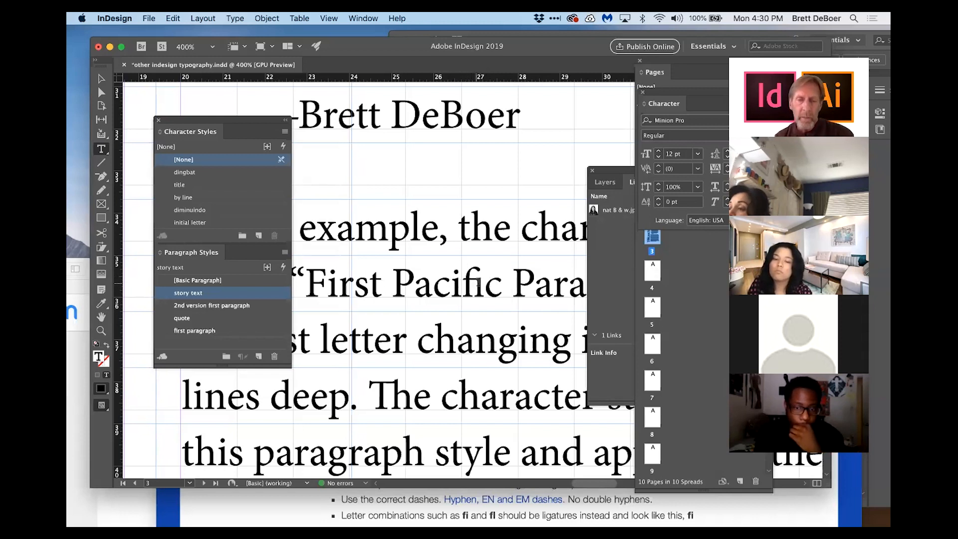
Step: Select the word Pacific and set its tracking to 200
{"action": "double_click", "coordinate": [446, 283]}
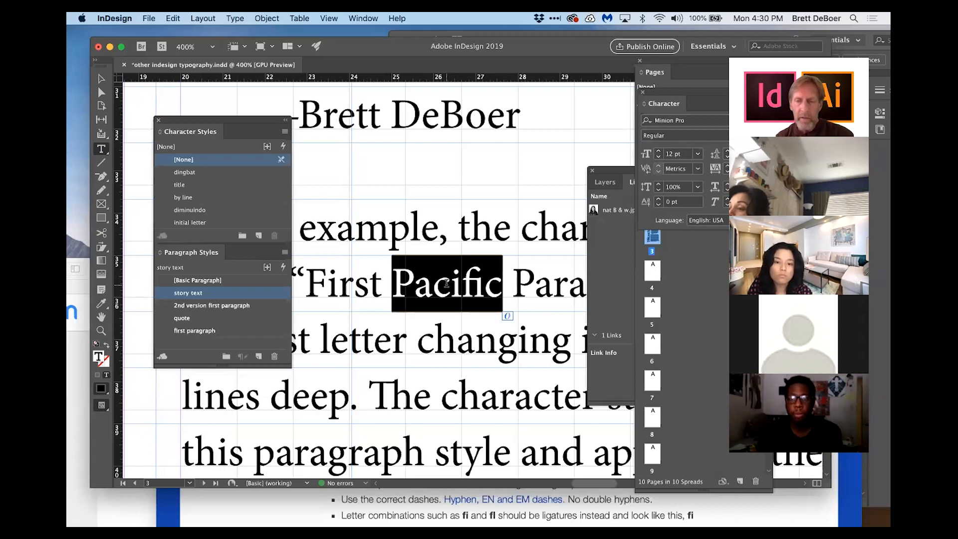
{"action": "left_click_drag", "start_coordinate": [693, 87], "coordinate": [582, 84]}
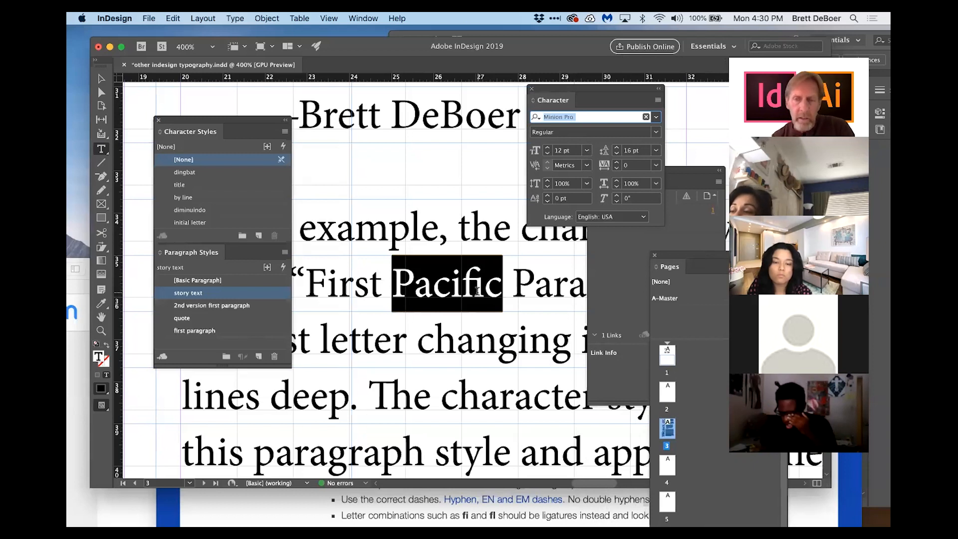
{"action": "left_click", "coordinate": [655, 166]}
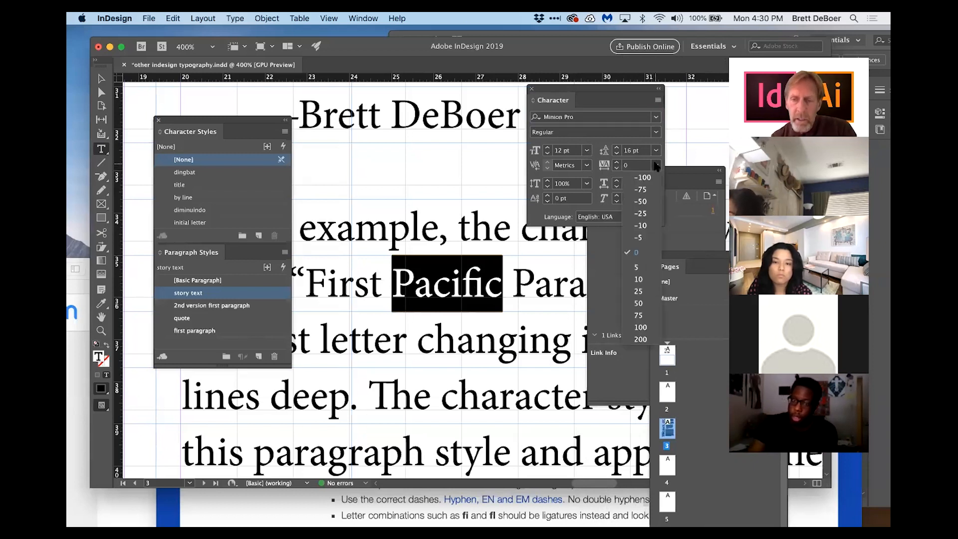
{"action": "left_click", "coordinate": [640, 339]}
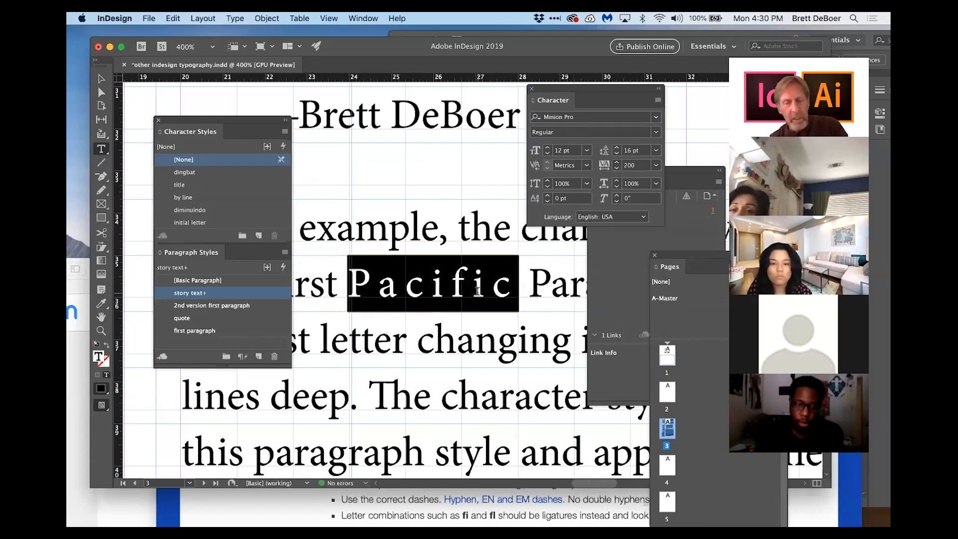
Step: Place the cursor between the f and i of Pacific and tighten their kerning
{"action": "left_click", "coordinate": [474, 289]}
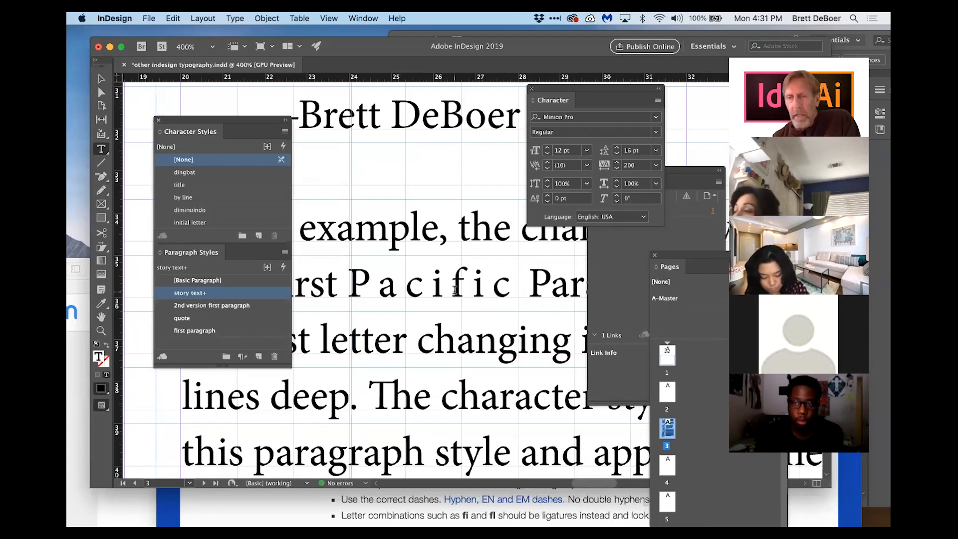
{"action": "left_click", "coordinate": [471, 288]}
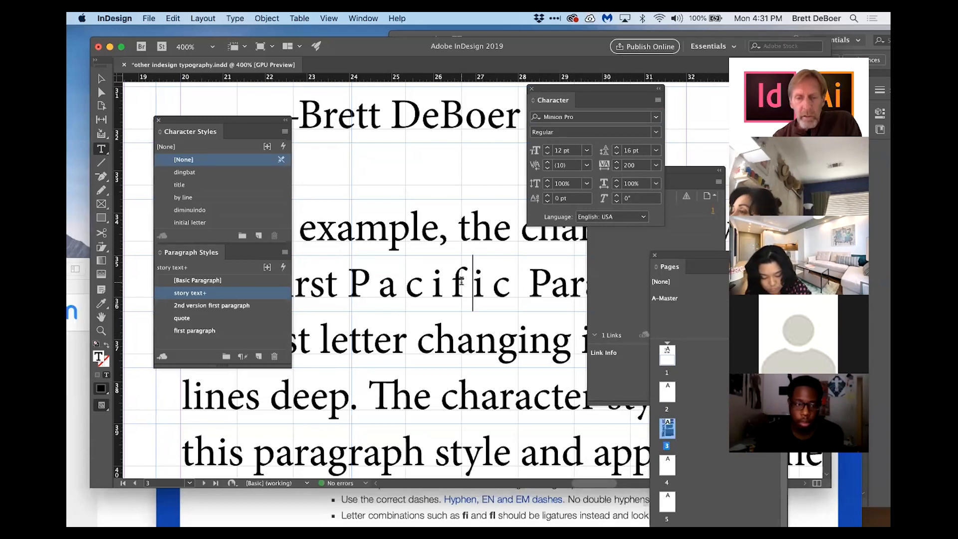
{"action": "key", "text": "alt+Left"}
{"action": "key", "text": "alt+Left"}
{"action": "key", "text": "alt+Left"}
{"action": "key", "text": "alt+Left"}
{"action": "key", "text": "alt+Left"}
{"action": "key", "text": "alt+Left"}
{"action": "key", "text": "alt+Left"}
{"action": "key", "text": "alt+Left"}
{"action": "key", "text": "alt+Left"}
{"action": "key", "text": "alt+Left"}
{"action": "key", "text": "alt+Left"}
{"action": "key", "text": "alt+Left"}
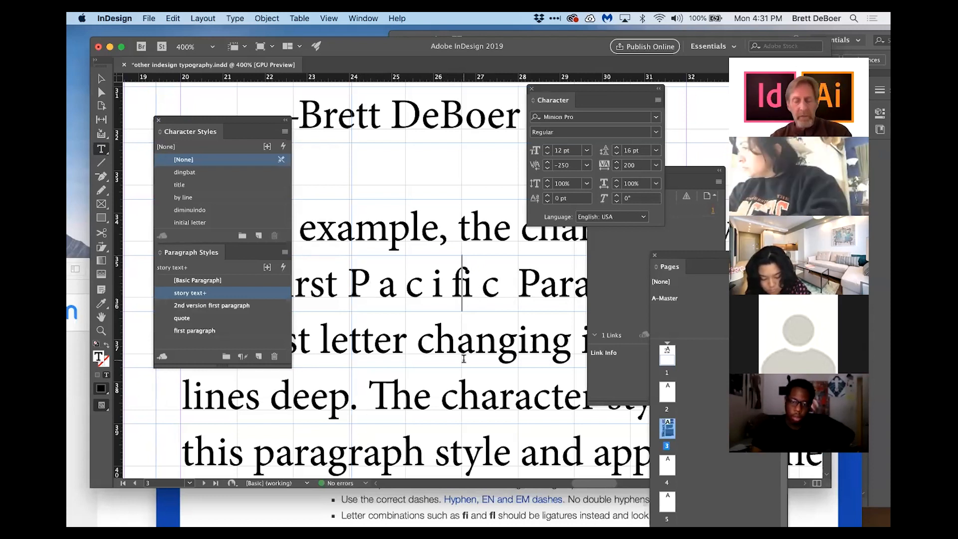
Step: Undo the last spacing change on Pacific and fit the page in the window
{"action": "double_click", "coordinate": [396, 282]}
{"action": "key", "text": "super+z"}
{"action": "key", "text": "super+0"}
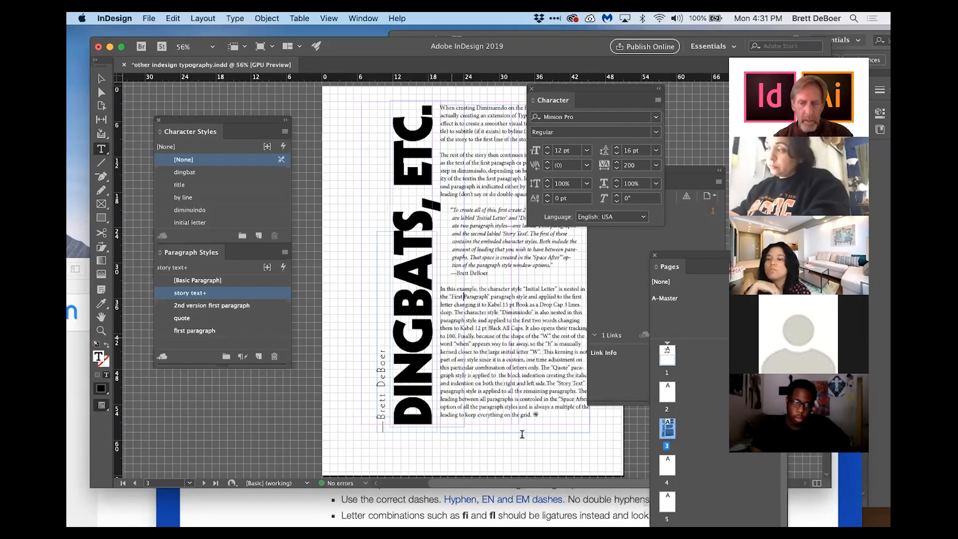
Step: Zoom in on the flower dingbat at the end of the story and select it to inspect its style and font
{"action": "scroll", "coordinate": [150, 310], "scroll_direction": "down", "scroll_amount": 2}
{"action": "left_click", "coordinate": [101, 330]}
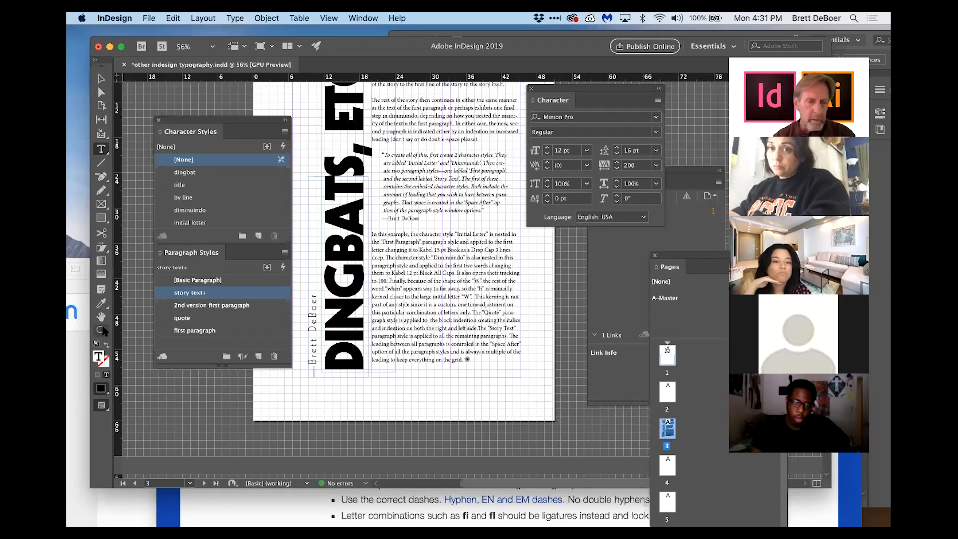
{"action": "left_click", "coordinate": [473, 363]}
{"action": "left_click", "coordinate": [484, 268]}
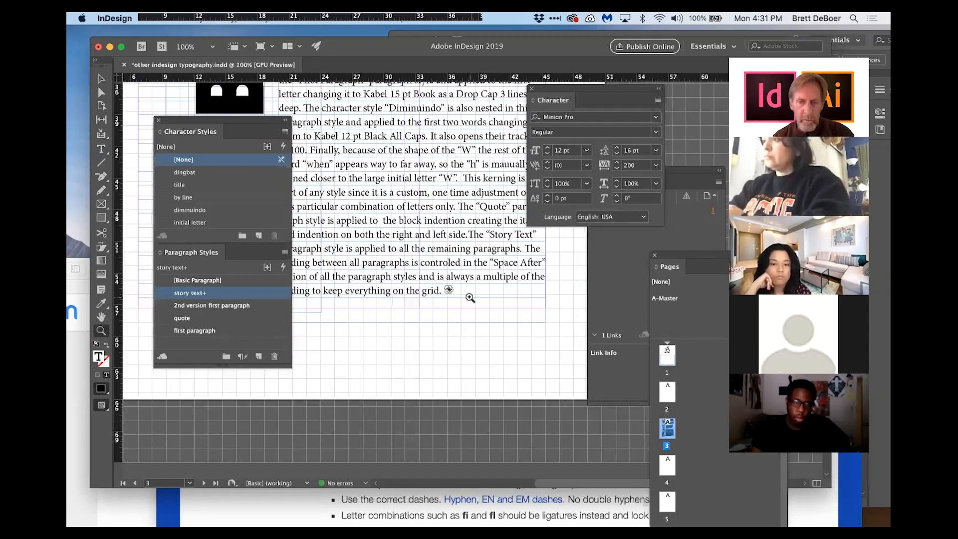
{"action": "left_click", "coordinate": [469, 311]}
{"action": "left_click", "coordinate": [486, 289]}
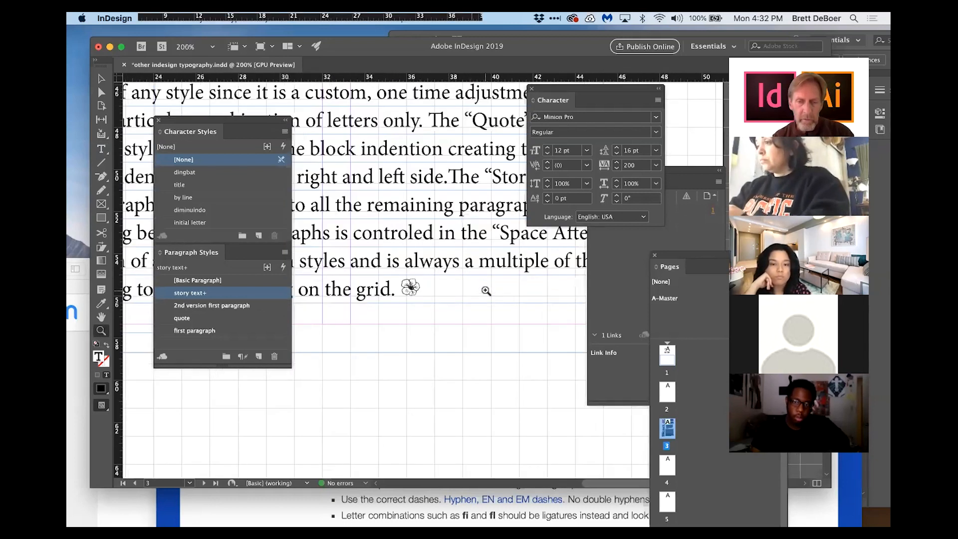
{"action": "left_click", "coordinate": [472, 275]}
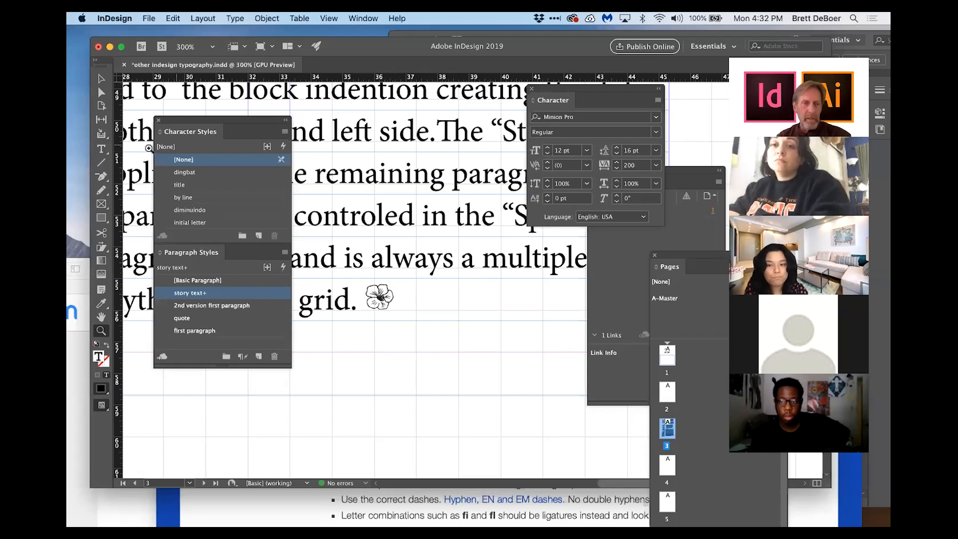
{"action": "key", "text": "t"}
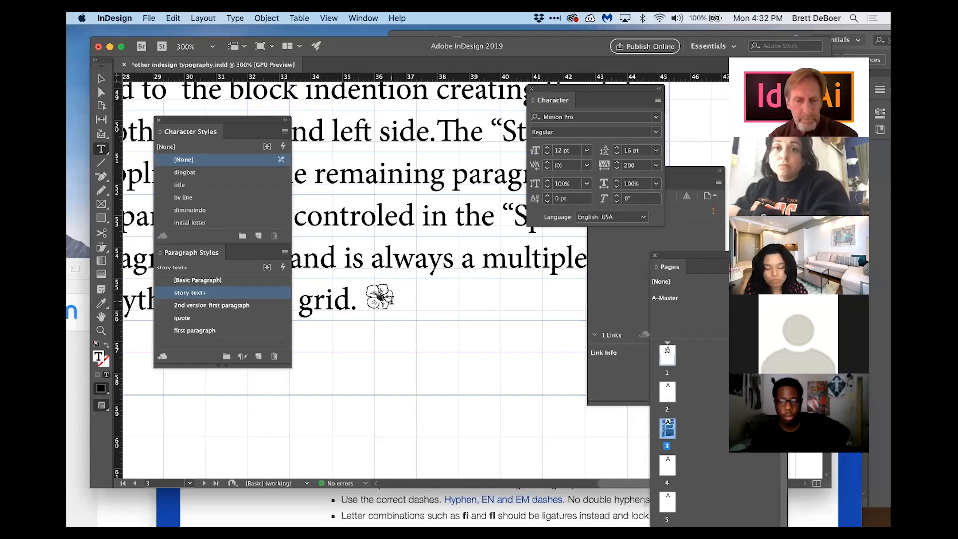
{"action": "left_click_drag", "start_coordinate": [365, 301], "coordinate": [427, 291]}
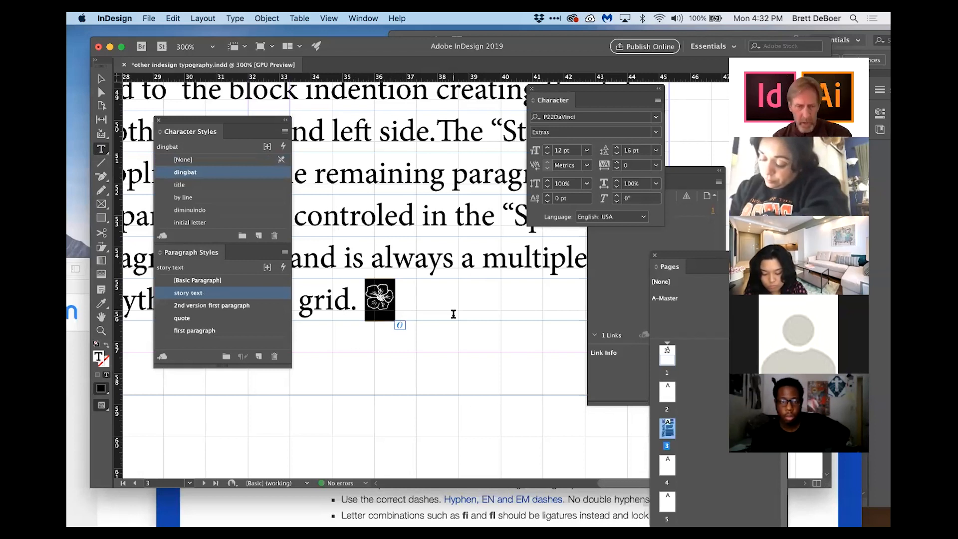
Step: Insert a tab after the dingbat and browse the font list, including the P22DaVinci family's styles
{"action": "left_click", "coordinate": [403, 298]}
{"action": "key", "text": "Tab"}
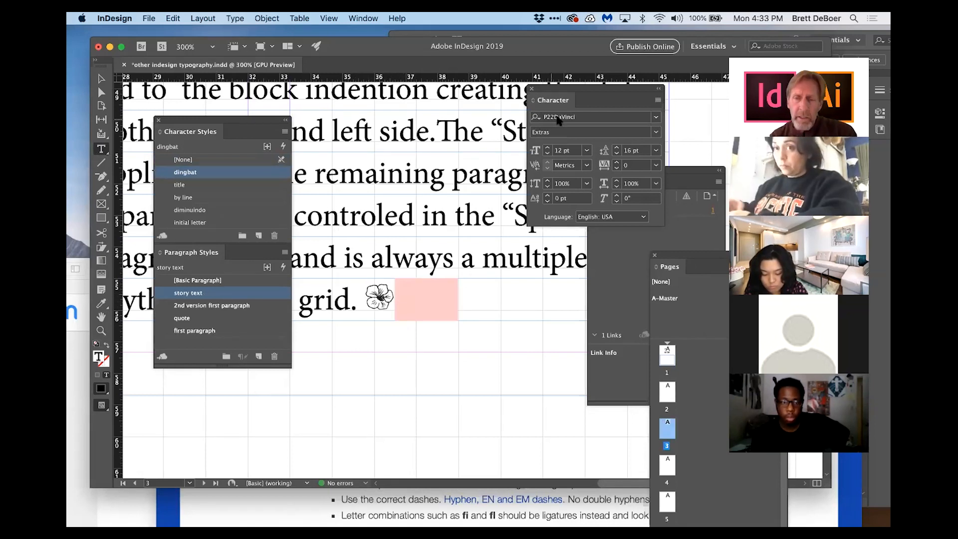
{"action": "left_click", "coordinate": [658, 118]}
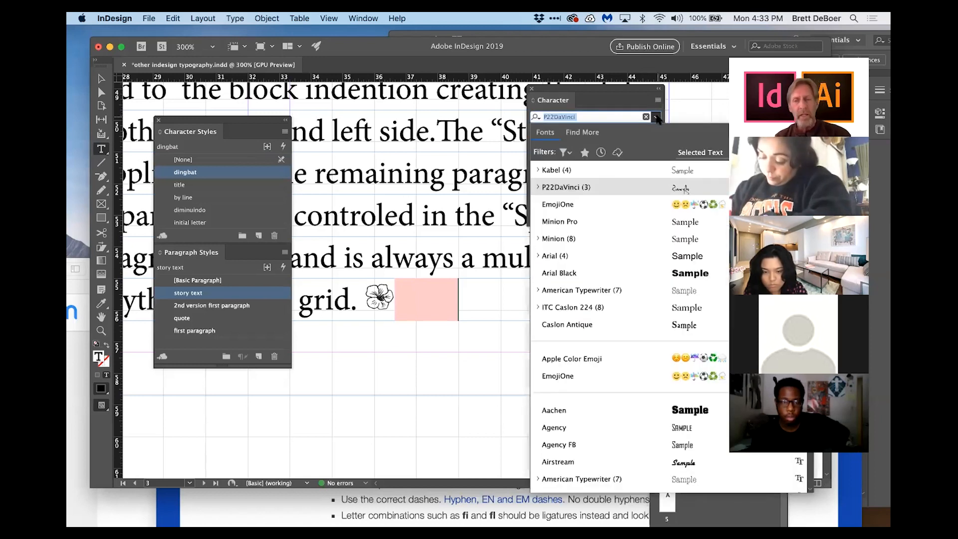
{"action": "left_click", "coordinate": [538, 187]}
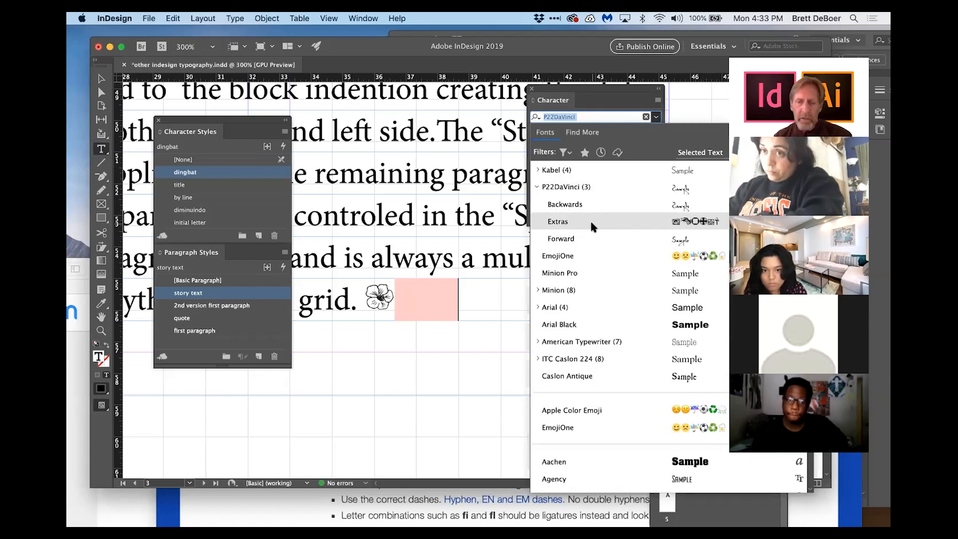
{"action": "scroll", "coordinate": [600, 280], "scroll_direction": "down", "scroll_amount": 3}
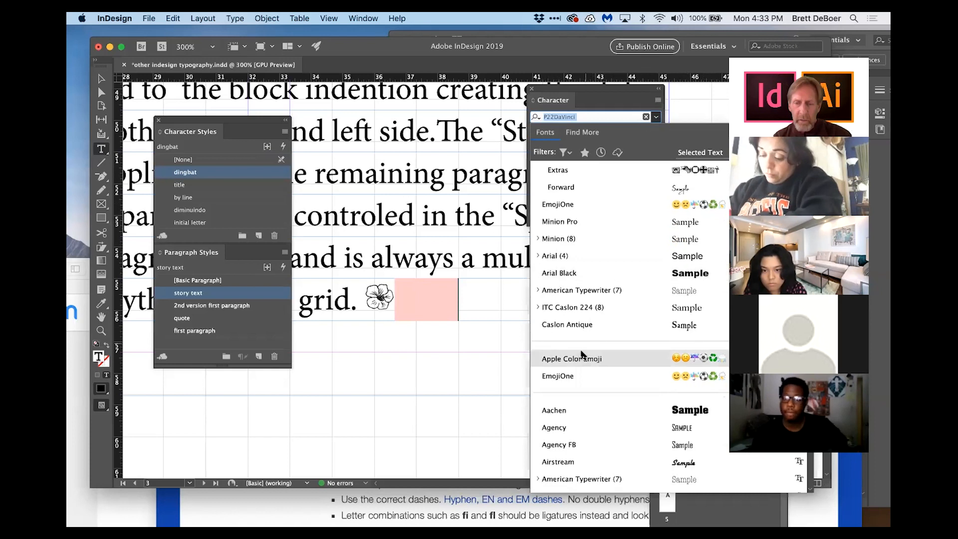
{"action": "scroll", "coordinate": [573, 394], "scroll_direction": "down", "scroll_amount": 4}
{"action": "scroll", "coordinate": [573, 396], "scroll_direction": "down", "scroll_amount": 10}
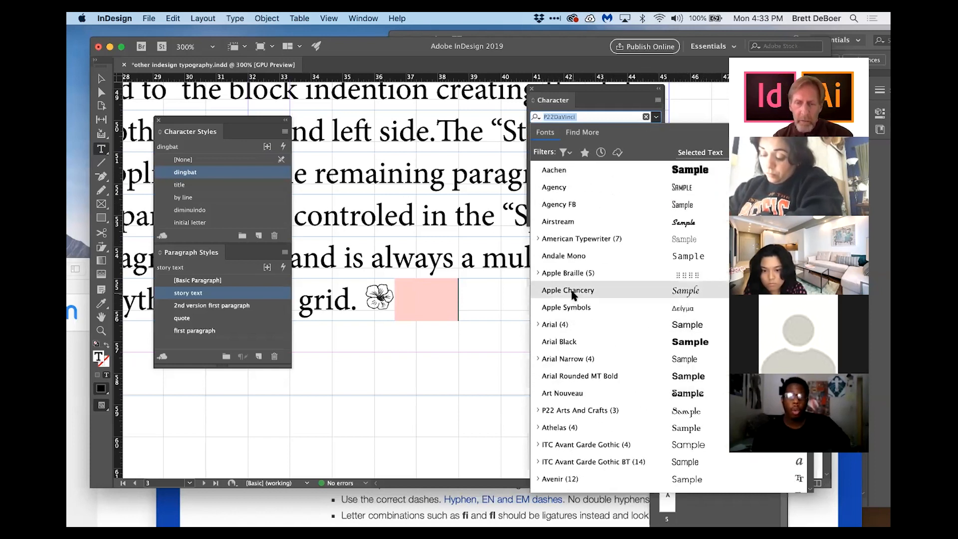
{"action": "scroll", "coordinate": [571, 409], "scroll_direction": "down", "scroll_amount": 12}
{"action": "scroll", "coordinate": [571, 410], "scroll_direction": "down", "scroll_amount": 20}
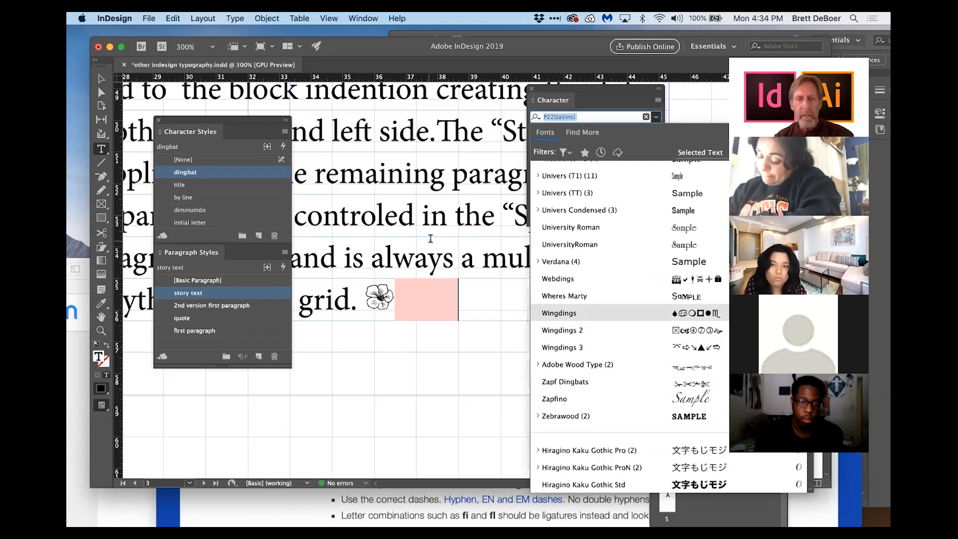
Step: Open the Glyphs panel
{"action": "left_click", "coordinate": [364, 19]}
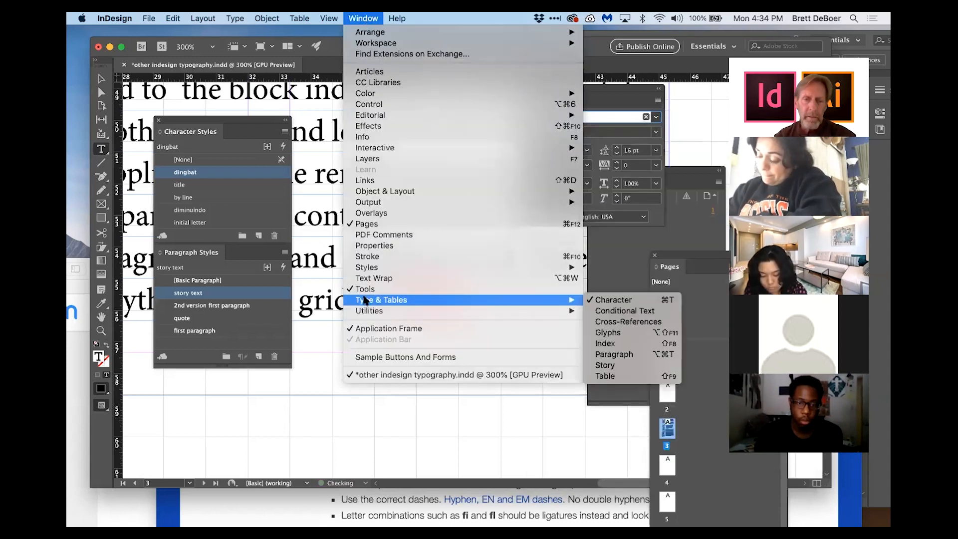
{"action": "mouse_move", "coordinate": [513, 301]}
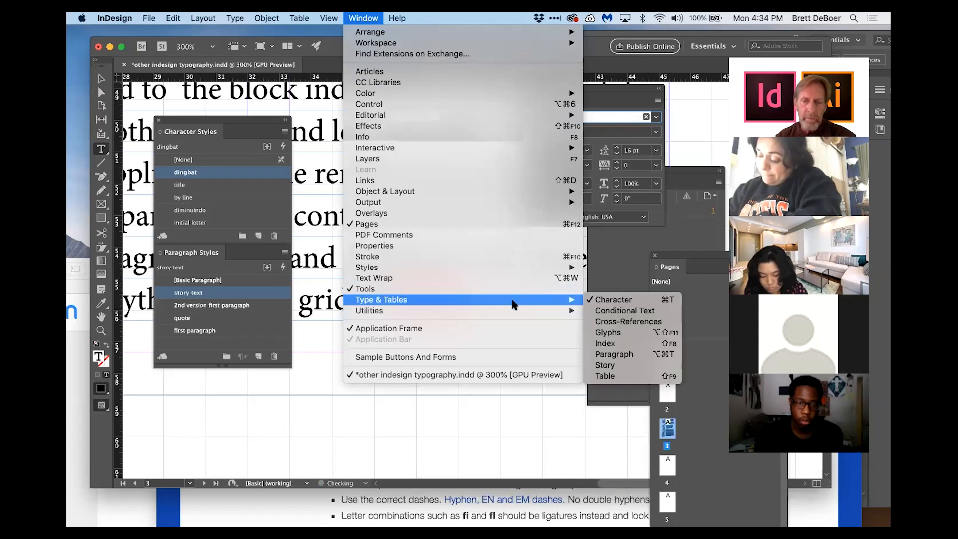
{"action": "left_click", "coordinate": [594, 334]}
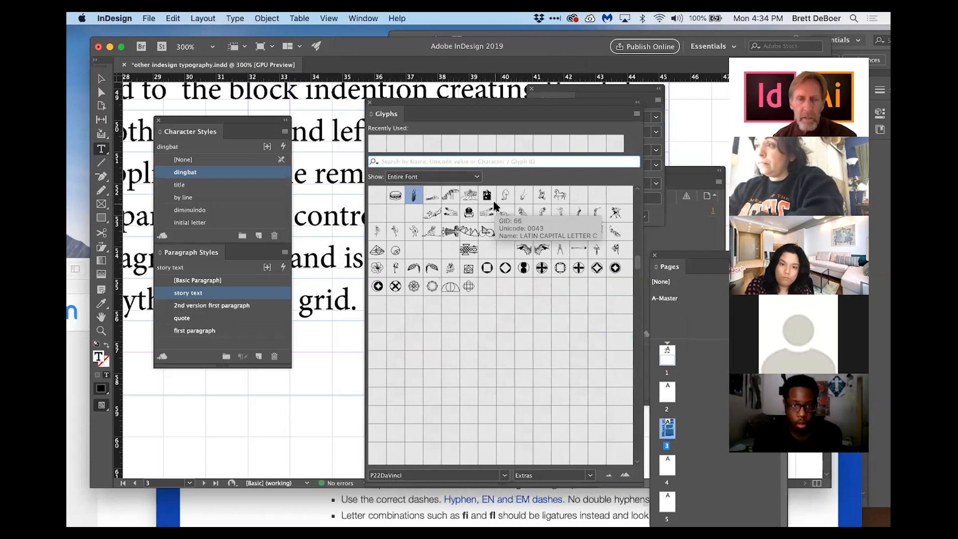
Step: Place the cursor in the Minion Pro body text and browse its glyphs, including the ligatures
{"action": "left_click", "coordinate": [303, 131]}
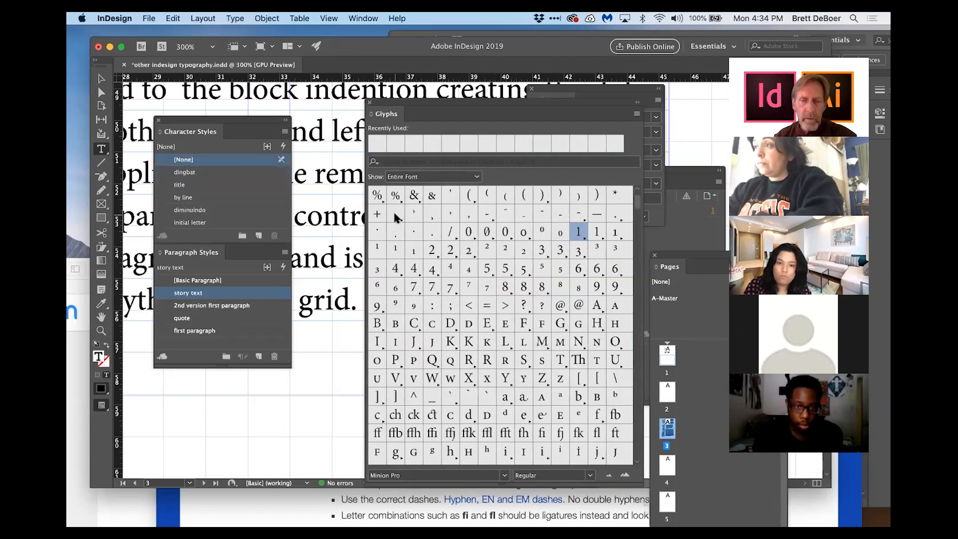
{"action": "scroll", "coordinate": [470, 369], "scroll_direction": "down", "scroll_amount": 2}
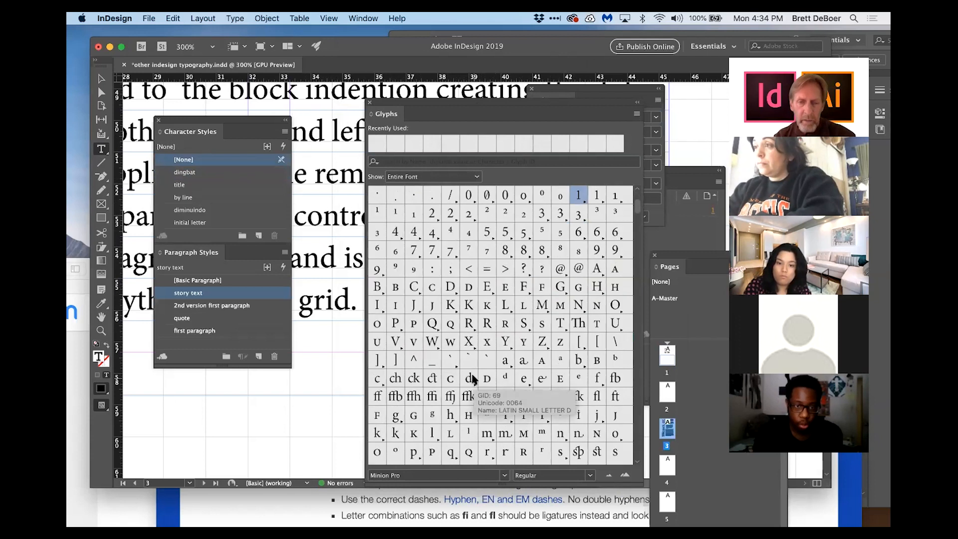
{"action": "scroll", "coordinate": [434, 285], "scroll_direction": "down", "scroll_amount": 6}
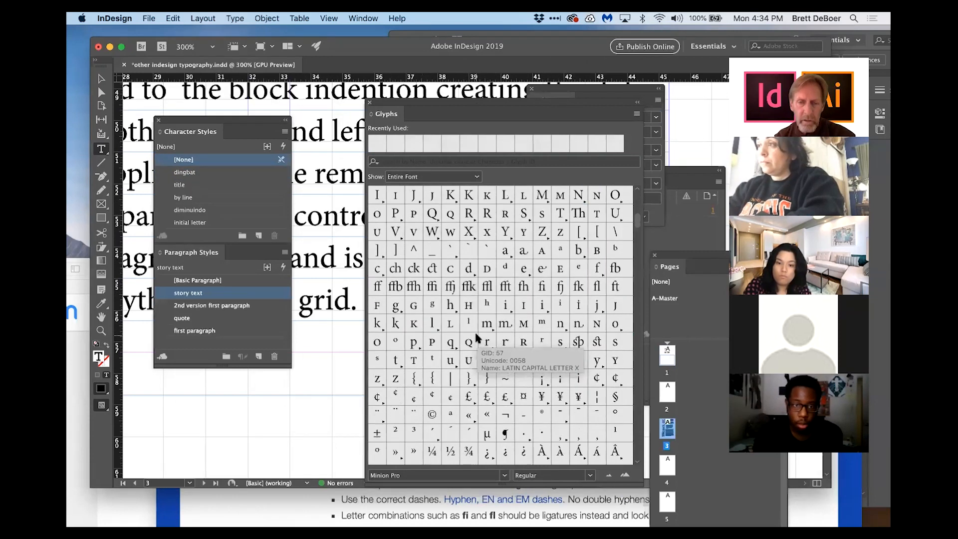
Step: Scroll through more of the Minion Pro glyph set, examining ligatures, ordinals and small capitals
{"action": "mouse_move", "coordinate": [393, 288]}
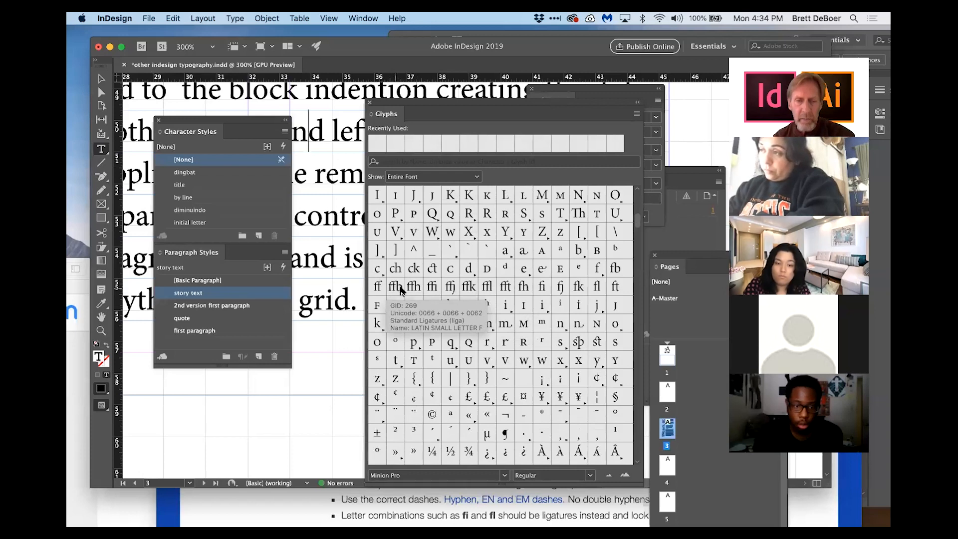
{"action": "mouse_move", "coordinate": [485, 292]}
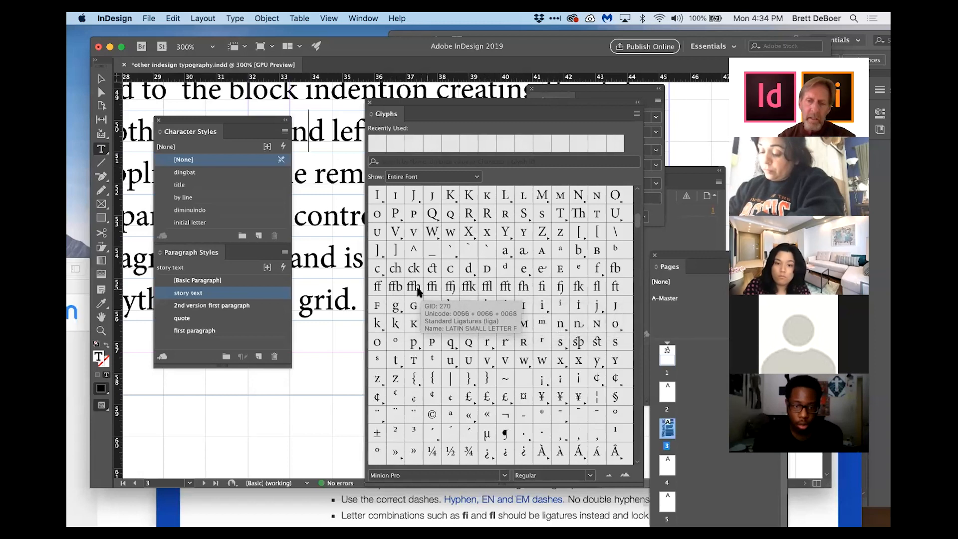
{"action": "mouse_move", "coordinate": [557, 287]}
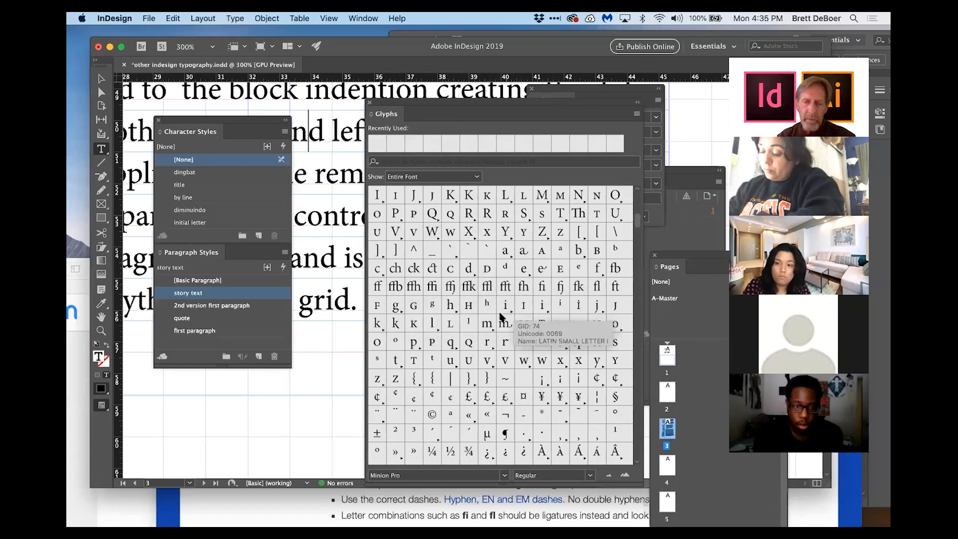
{"action": "scroll", "coordinate": [489, 318], "scroll_direction": "down", "scroll_amount": 2}
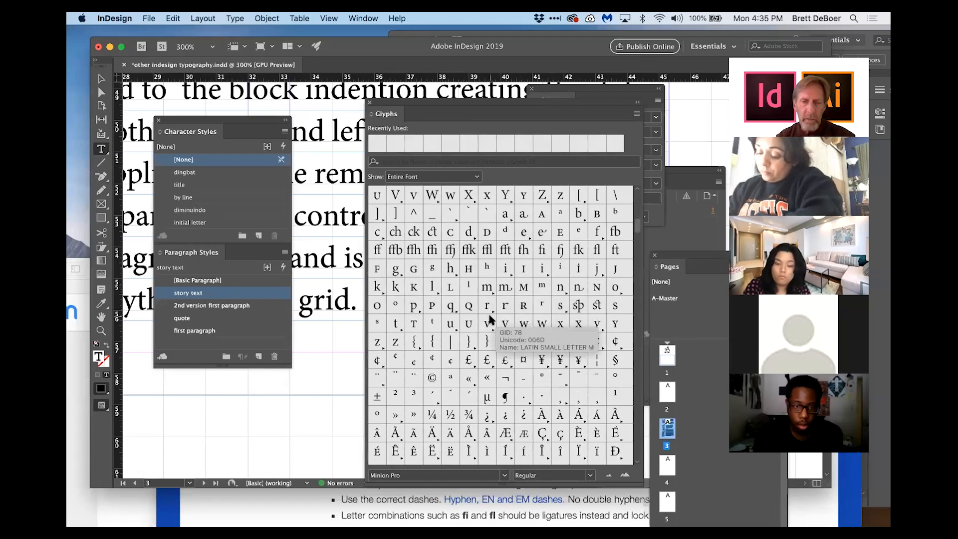
{"action": "scroll", "coordinate": [427, 285], "scroll_direction": "up", "scroll_amount": 3}
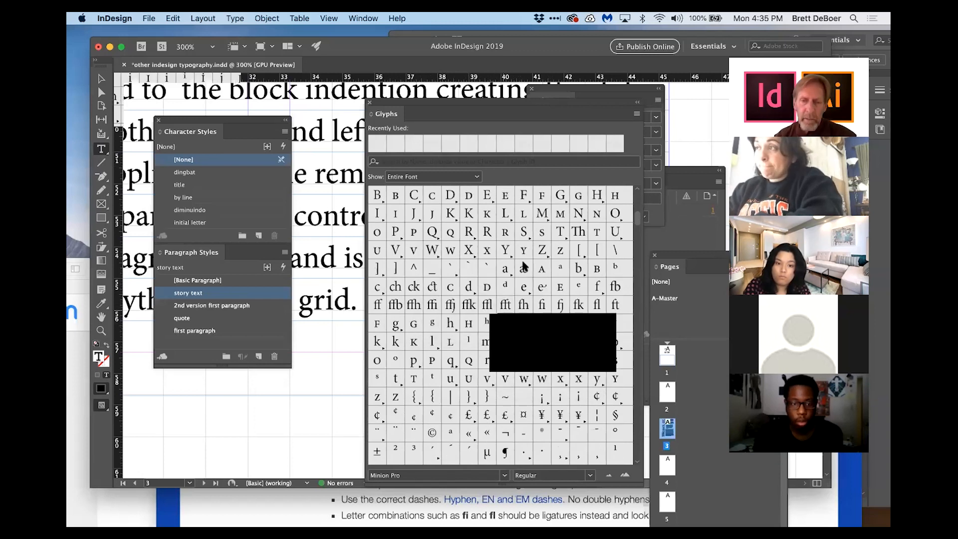
{"action": "mouse_move", "coordinate": [516, 272]}
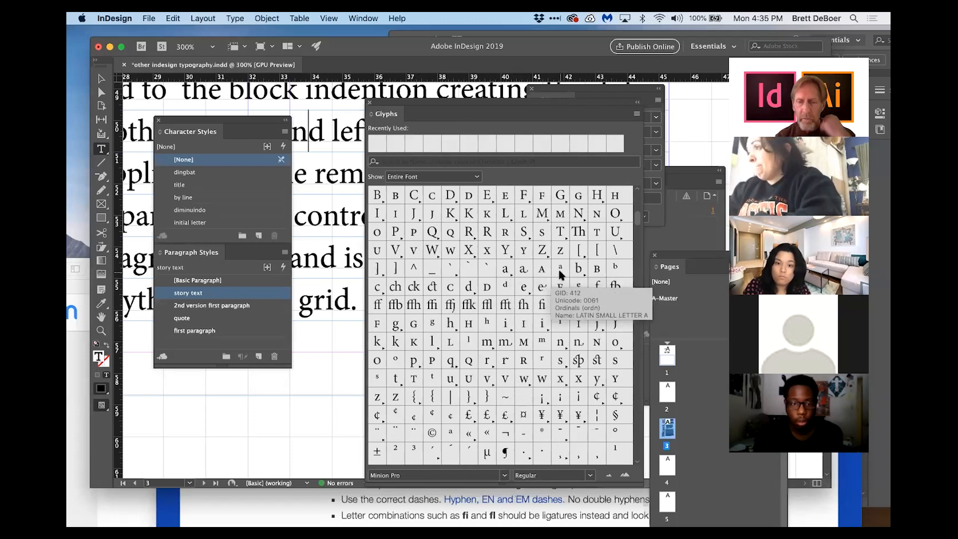
{"action": "scroll", "coordinate": [514, 344], "scroll_direction": "down", "scroll_amount": 15}
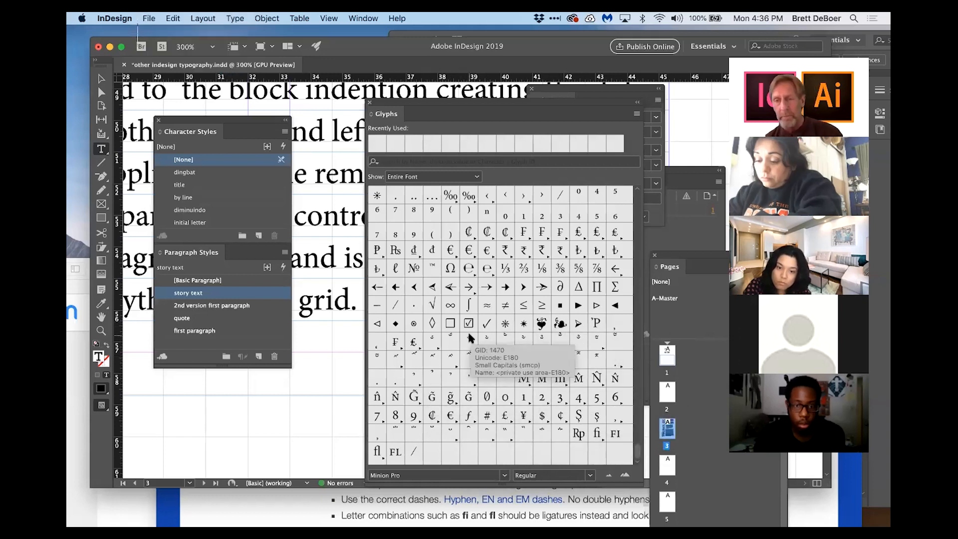
Step: Type sample words into the story paragraph and remove them again
{"action": "left_click_drag", "start_coordinate": [418, 103], "coordinate": [562, 119]}
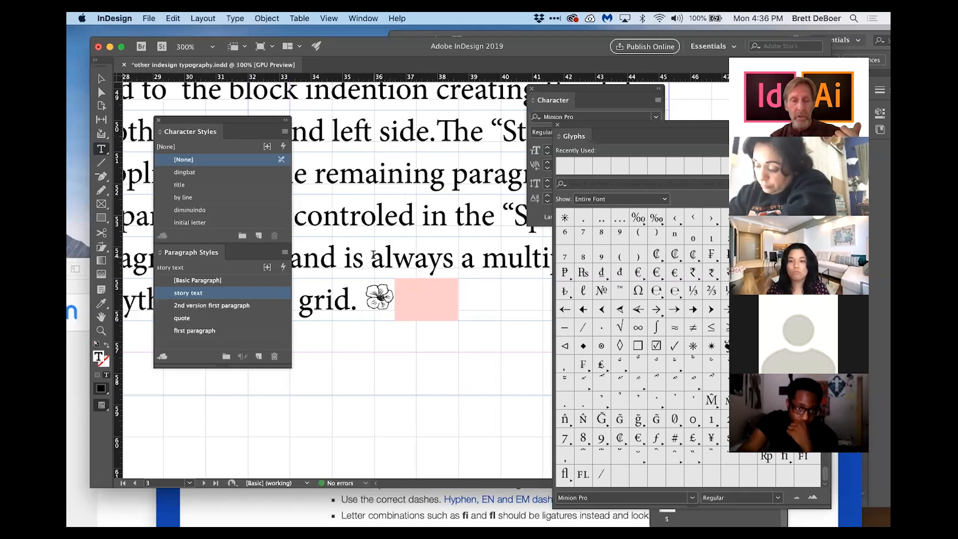
{"action": "left_click", "coordinate": [360, 217]}
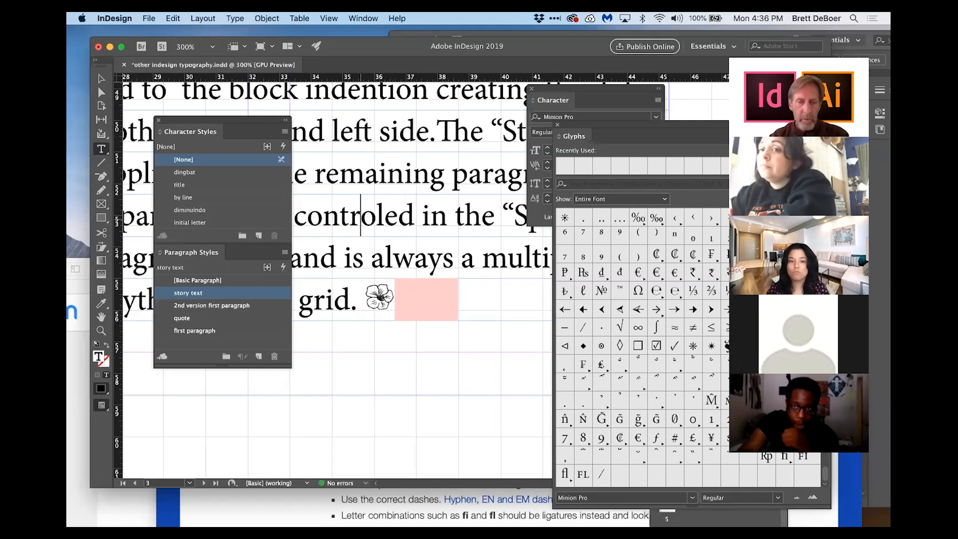
{"action": "type", "text": "lsdjhasld al asldjole"}
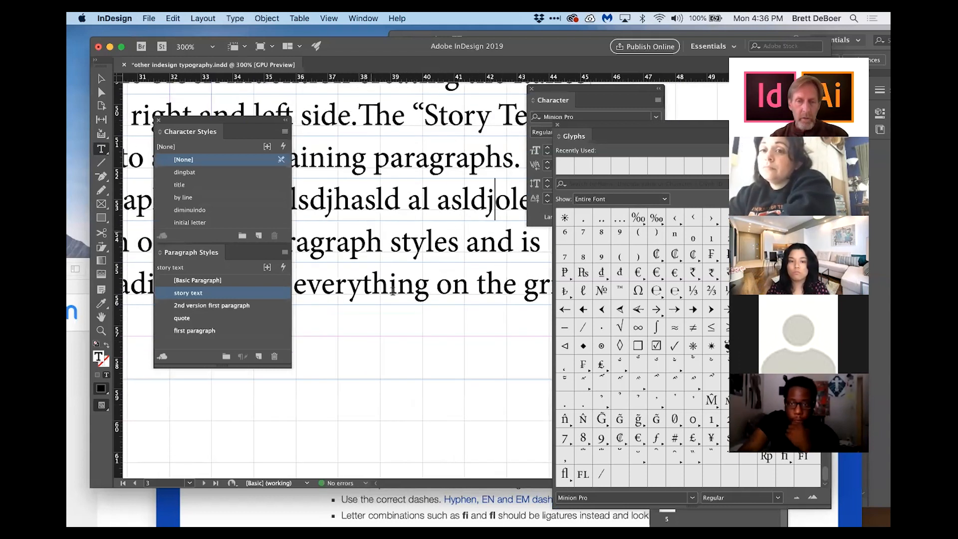
{"action": "scroll", "coordinate": [393, 291], "scroll_direction": "right", "scroll_amount": 2}
{"action": "scroll", "coordinate": [393, 291], "scroll_direction": "left", "scroll_amount": 10}
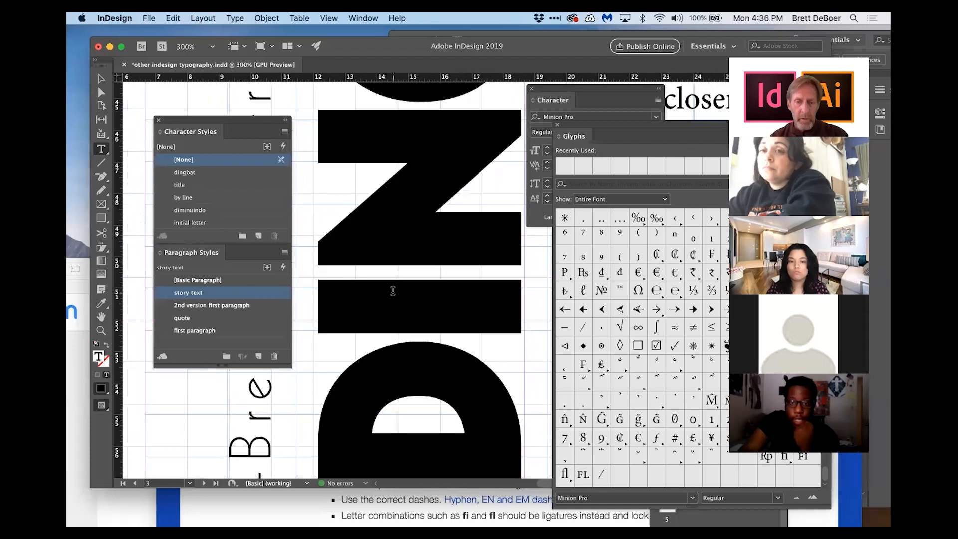
{"action": "right_click", "coordinate": [392, 294]}
{"action": "left_click", "coordinate": [355, 352]}
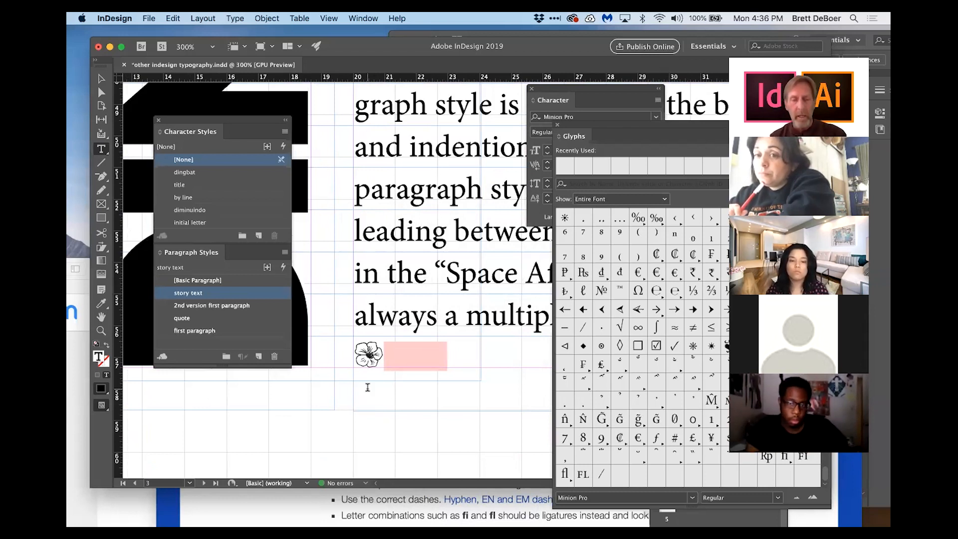
{"action": "key", "text": "BackSpace"}
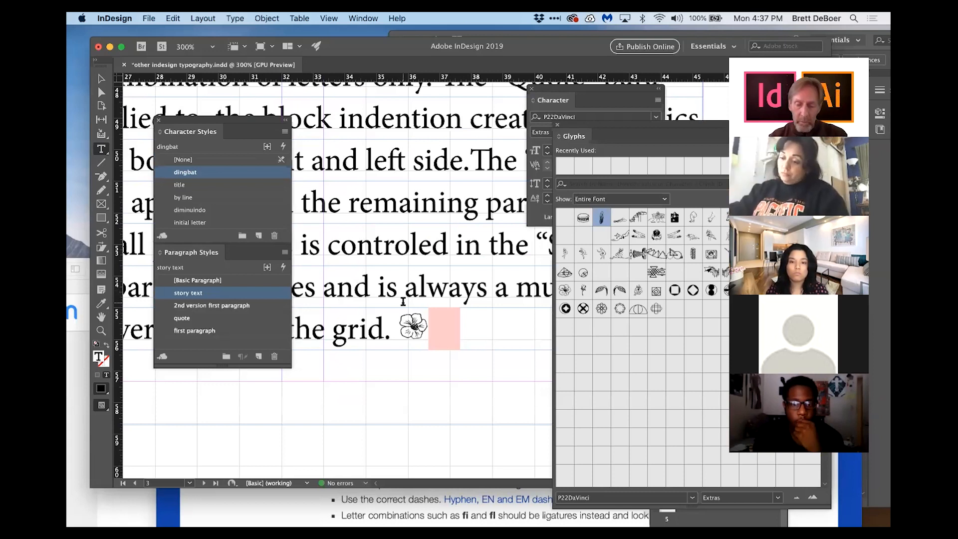
Step: Fit the page in the window and open the A-Master page
{"action": "key", "text": "super+0"}
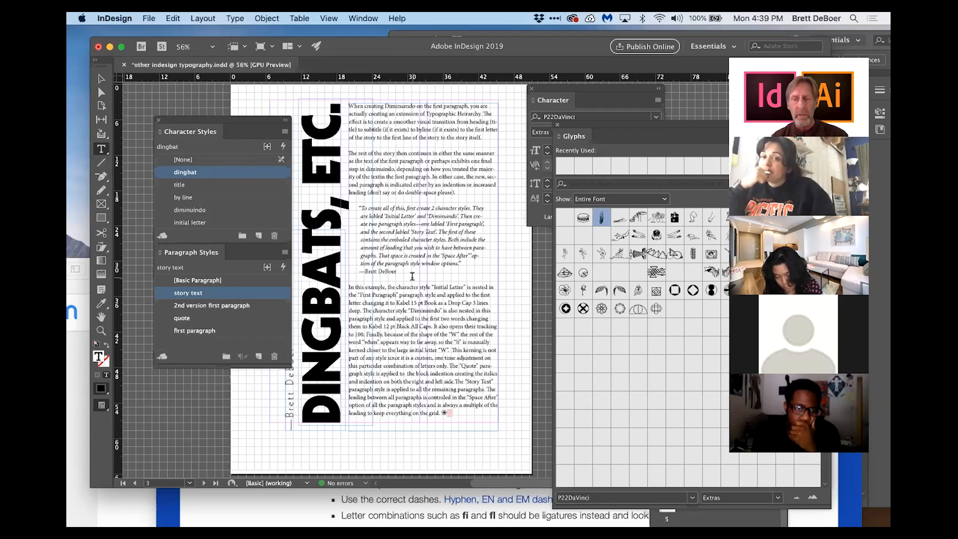
{"action": "left_click", "coordinate": [558, 126]}
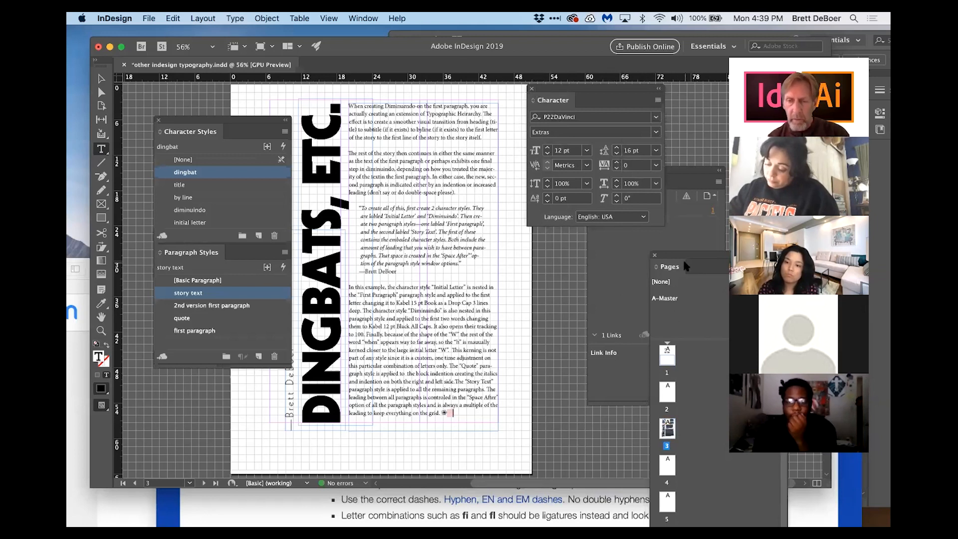
{"action": "left_click_drag", "start_coordinate": [696, 255], "coordinate": [516, 169]}
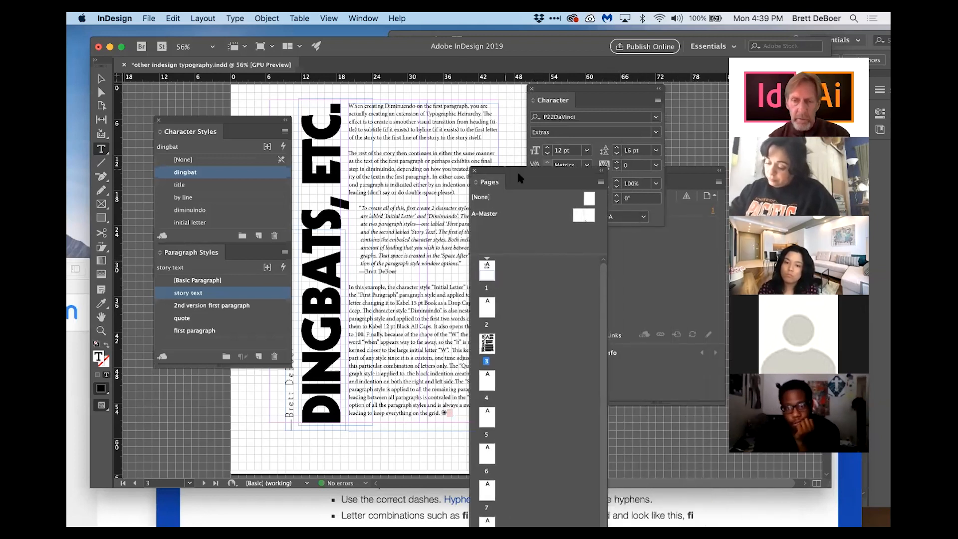
{"action": "double_click", "coordinate": [589, 216]}
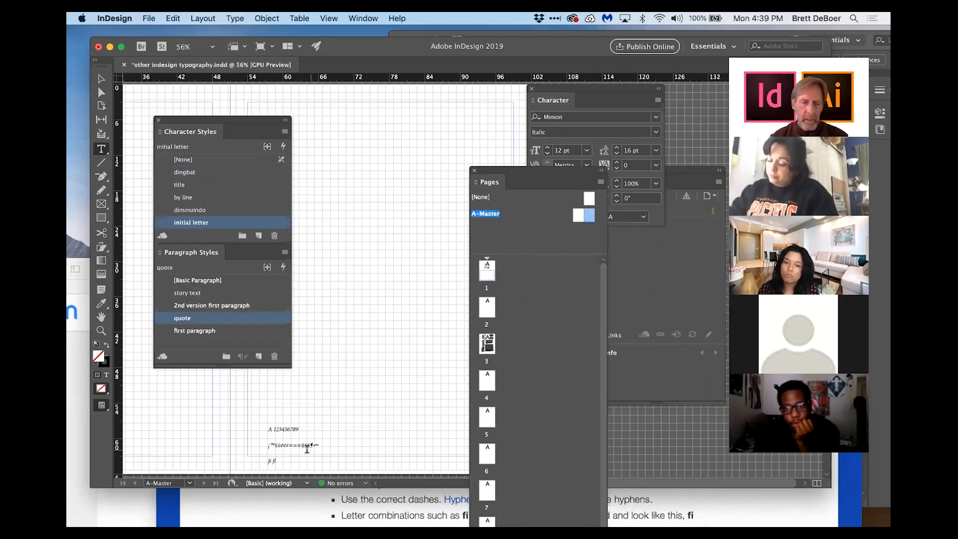
Step: Clear the text frame at the bottom of the master and insert a Current Page Number marker
{"action": "left_click", "coordinate": [282, 463]}
{"action": "key", "text": "super+a"}
{"action": "key", "text": "BackSpace"}
{"action": "scroll", "coordinate": [331, 415], "scroll_direction": "down", "scroll_amount": 1}
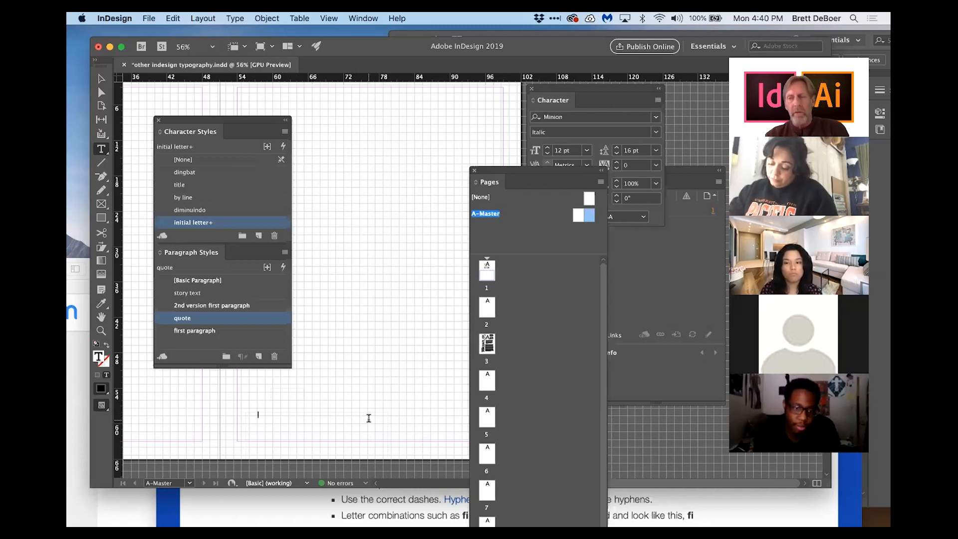
{"action": "left_click", "coordinate": [235, 18]}
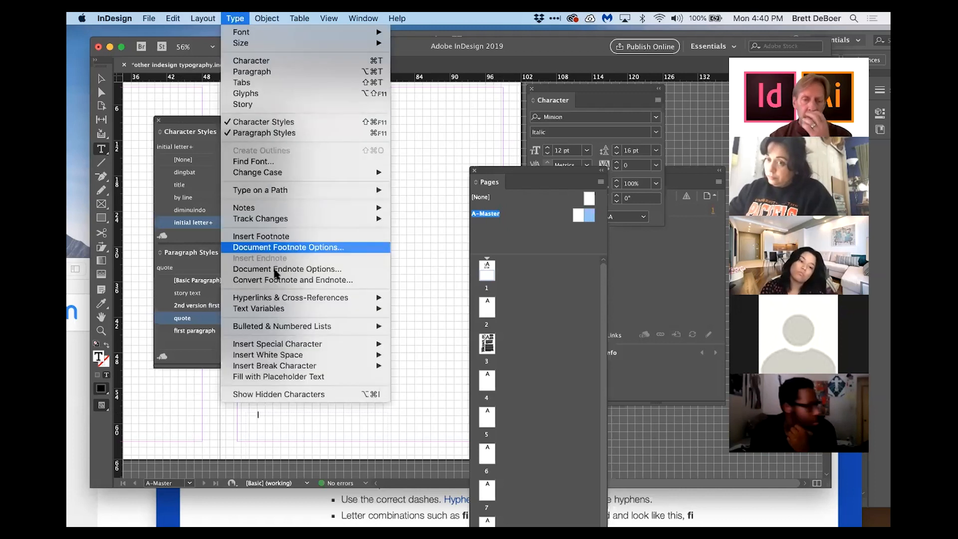
{"action": "mouse_move", "coordinate": [277, 345]}
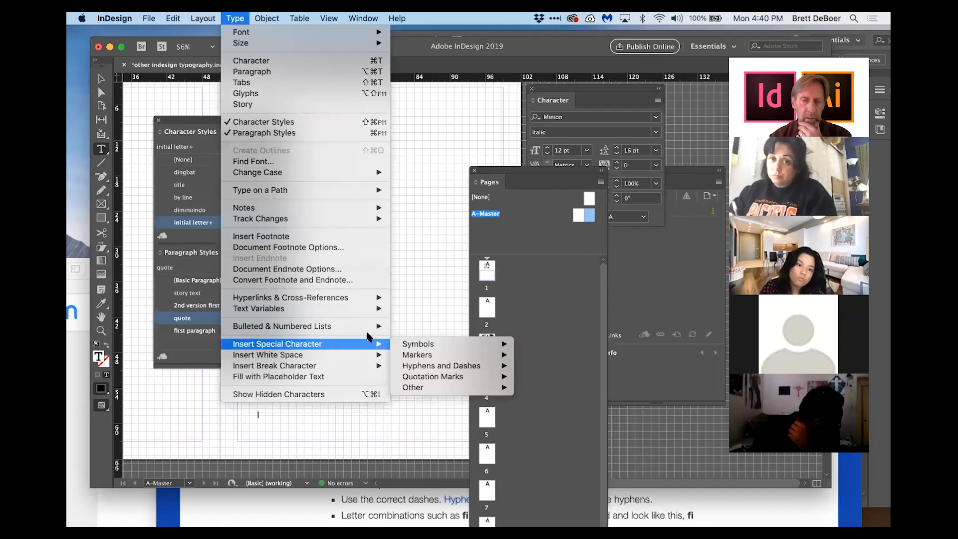
{"action": "mouse_move", "coordinate": [452, 355]}
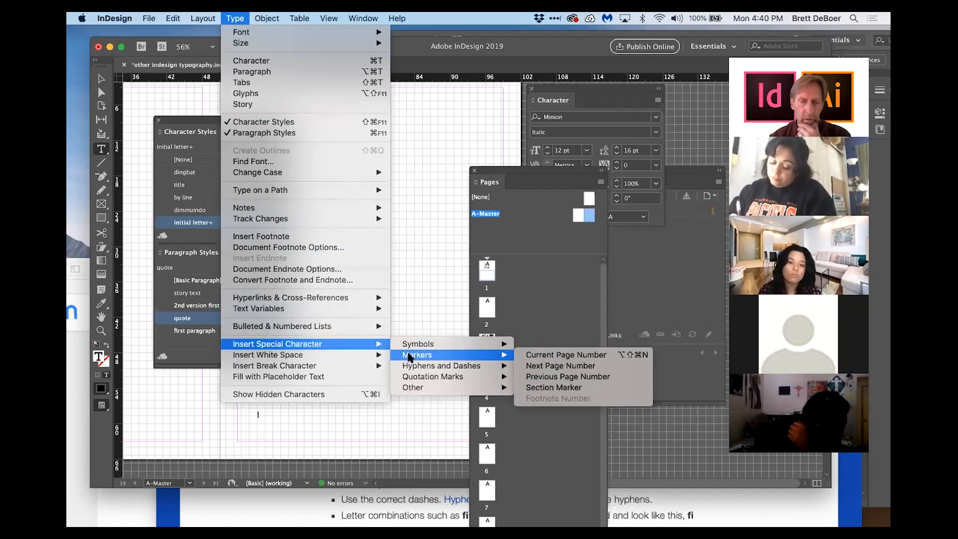
{"action": "left_click", "coordinate": [544, 354]}
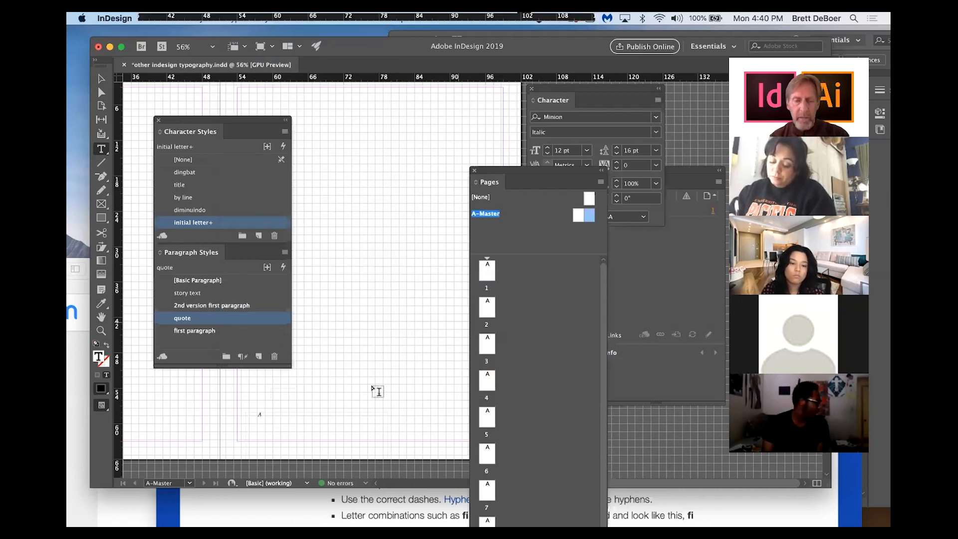
Step: Move the page number text frame on the master to the right
{"action": "key", "text": "super+1"}
{"action": "key", "text": "Escape"}
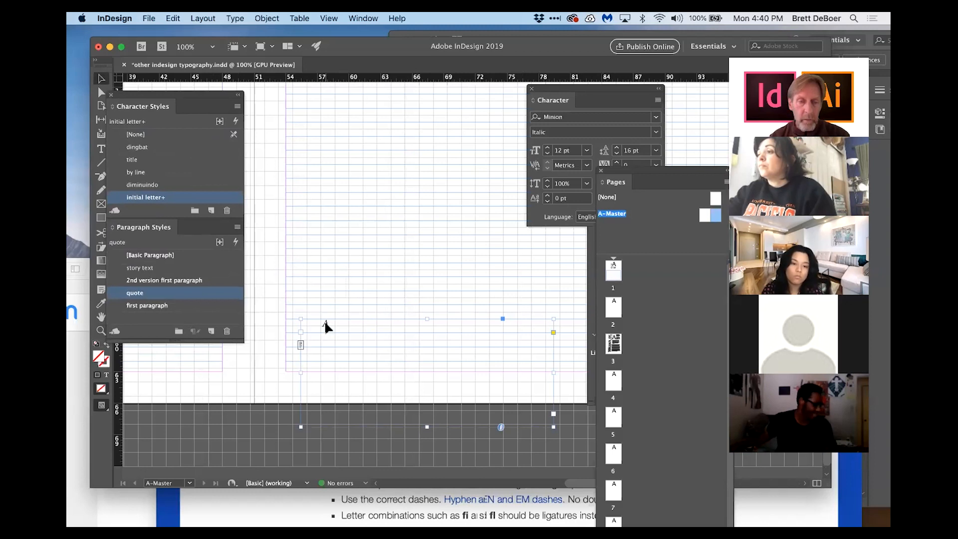
{"action": "left_click_drag", "start_coordinate": [324, 322], "coordinate": [462, 352]}
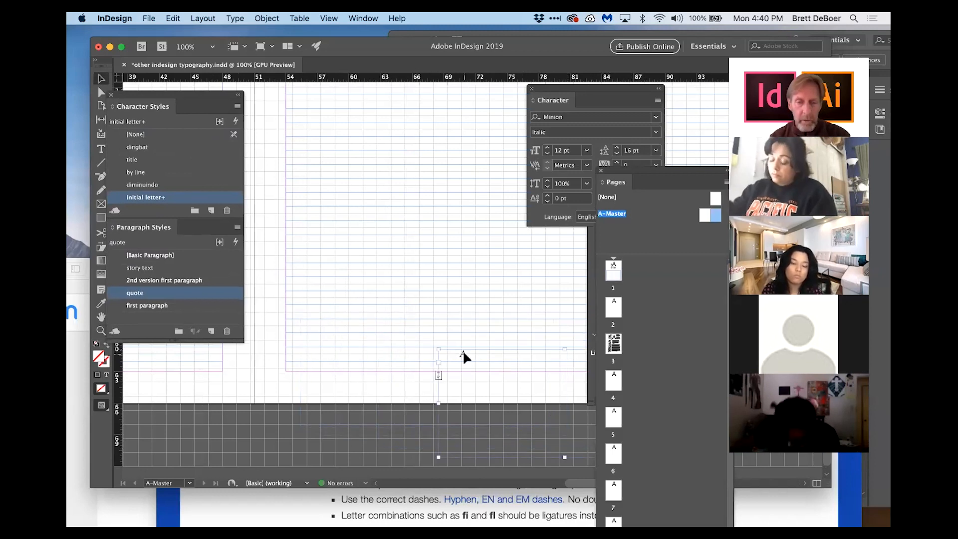
Step: Add an em dash on each side of the page number marker
{"action": "scroll", "coordinate": [442, 299], "scroll_direction": "right", "scroll_amount": 2}
{"action": "scroll", "coordinate": [442, 299], "scroll_direction": "down", "scroll_amount": 1}
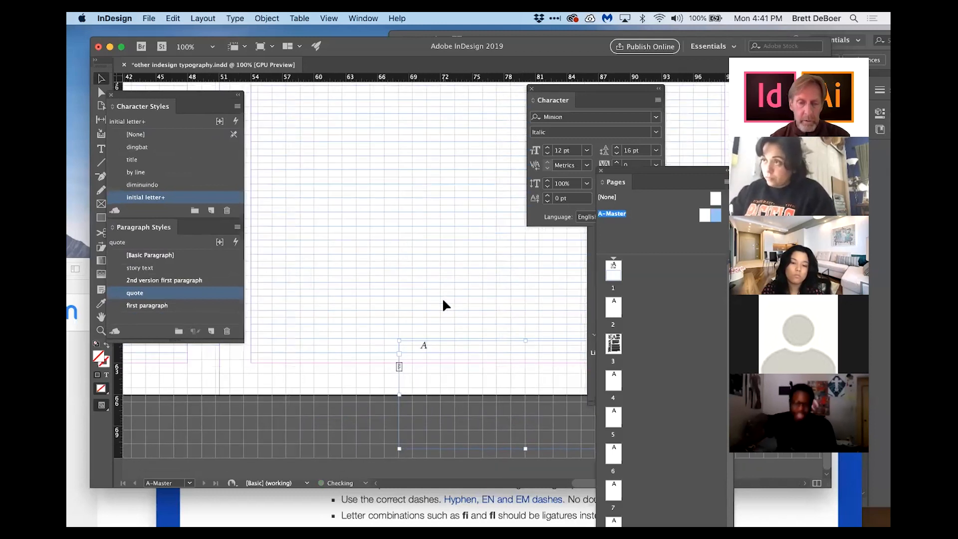
{"action": "scroll", "coordinate": [442, 300], "scroll_direction": "right", "scroll_amount": 5}
{"action": "left_click", "coordinate": [100, 149]}
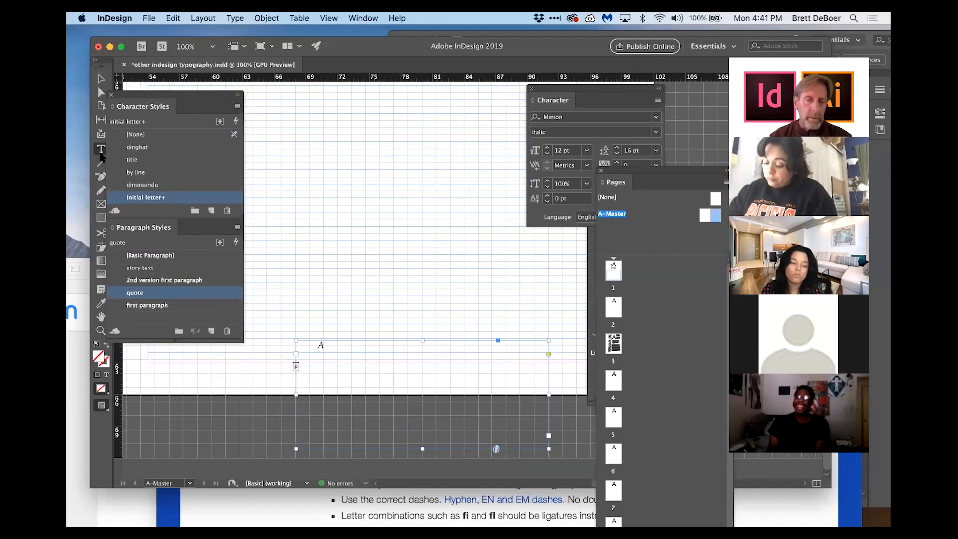
{"action": "left_click", "coordinate": [318, 343]}
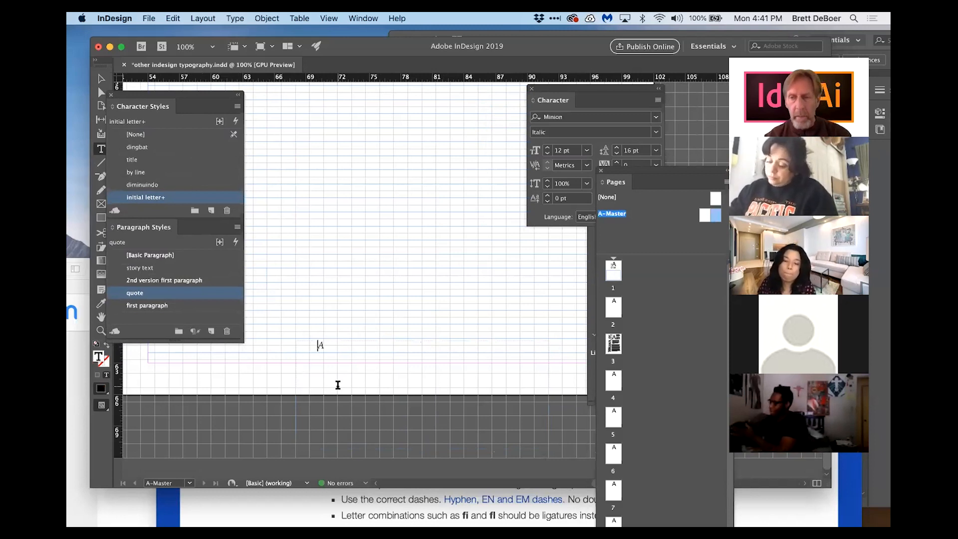
{"action": "type", "text": "—"}
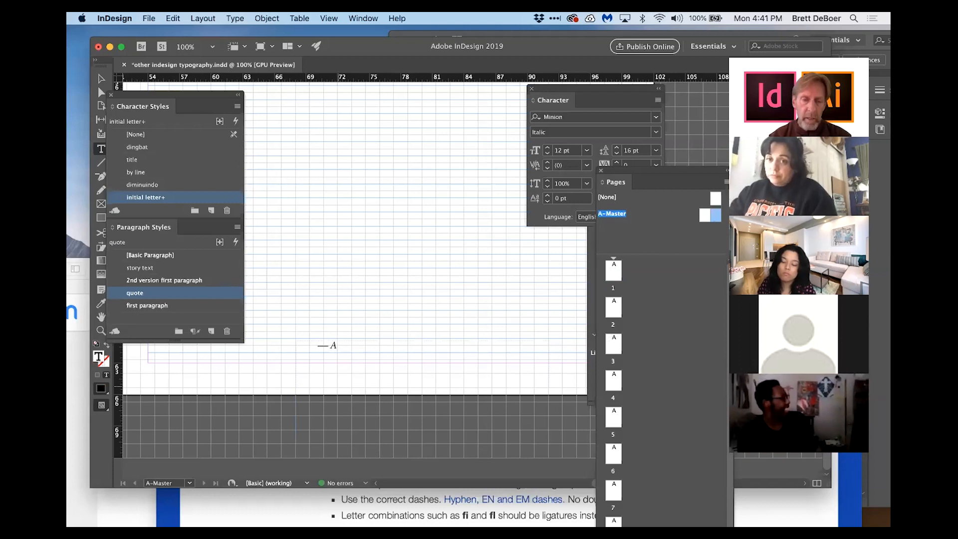
{"action": "type", "text": "—"}
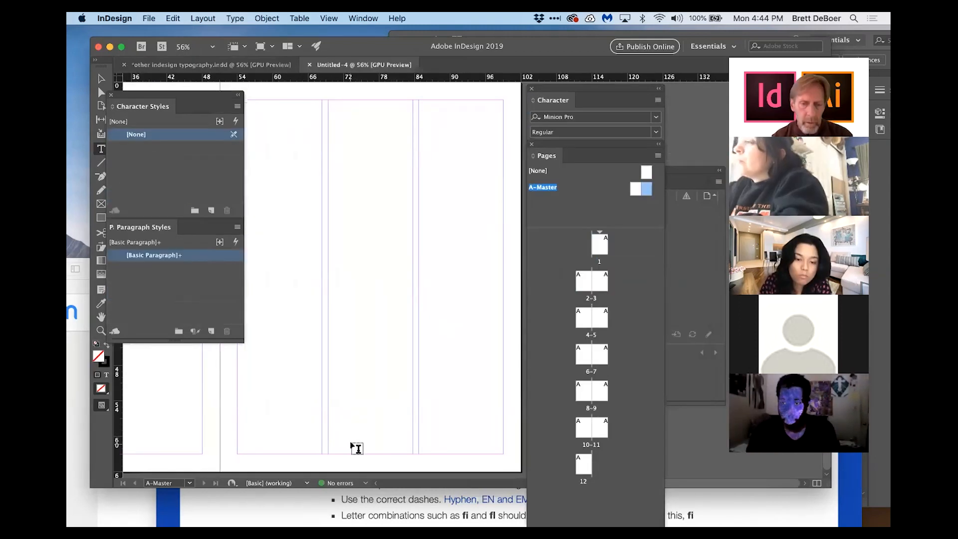
Step: In the new document's master, draw a small text frame and add a current page number marker between em dashes
{"action": "left_click_drag", "start_coordinate": [353, 437], "coordinate": [388, 453]}
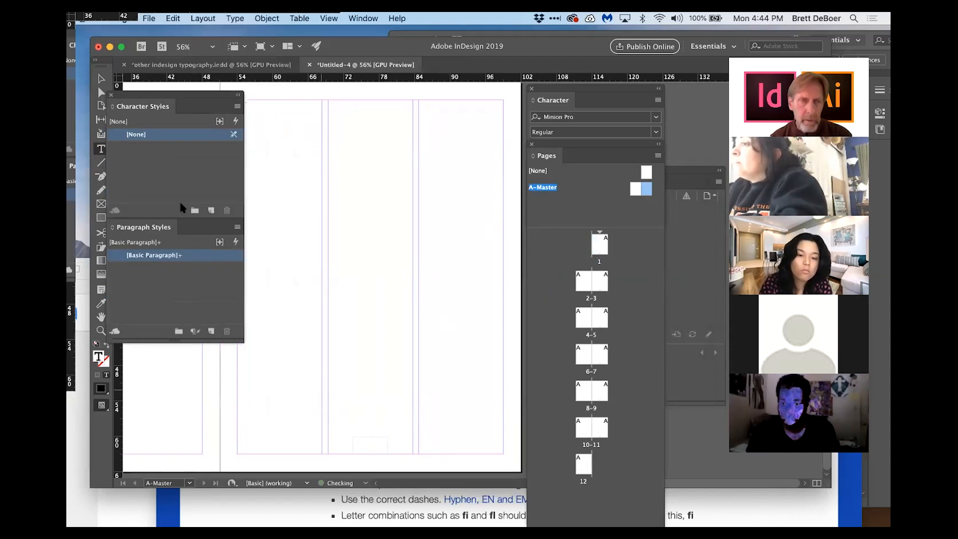
{"action": "left_click", "coordinate": [235, 17]}
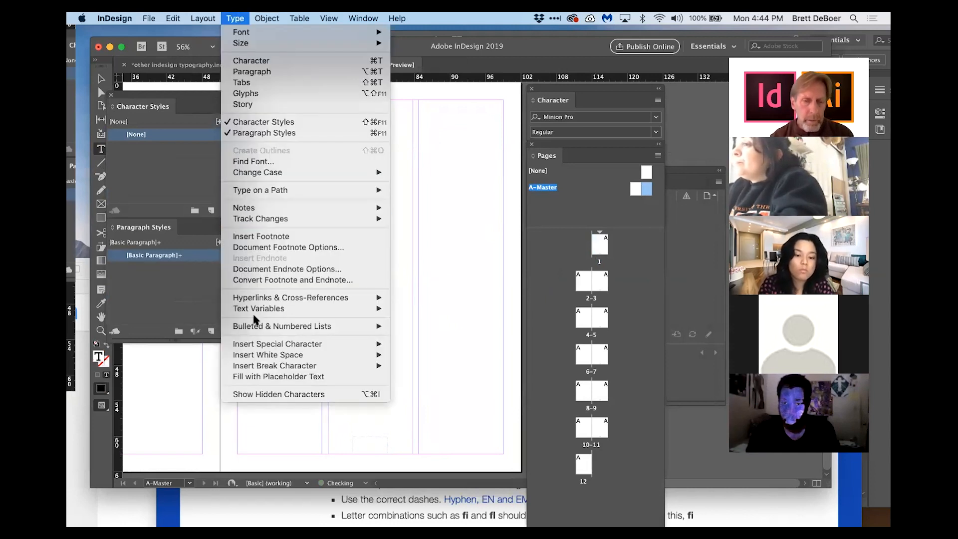
{"action": "mouse_move", "coordinate": [262, 345]}
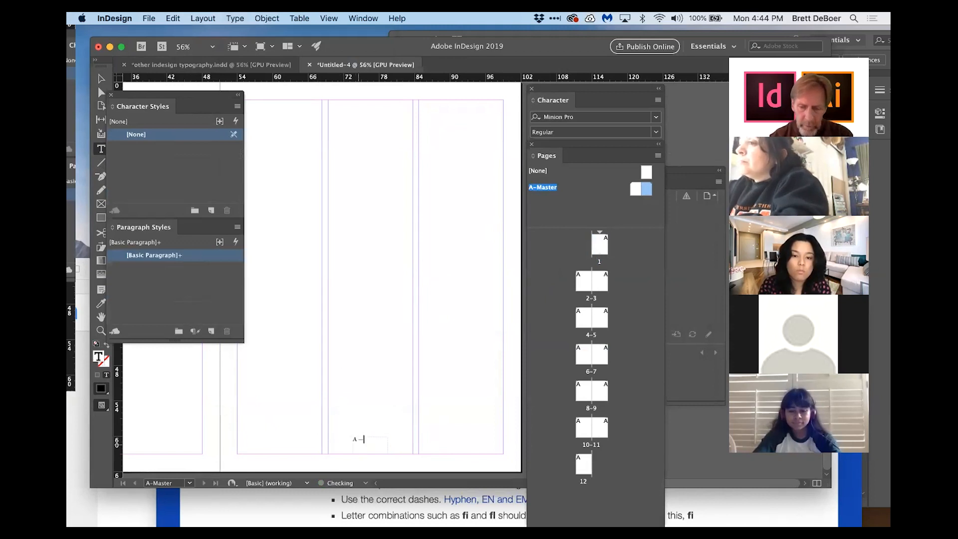
{"action": "key", "text": "Left"}
{"action": "type", "text": "—"}
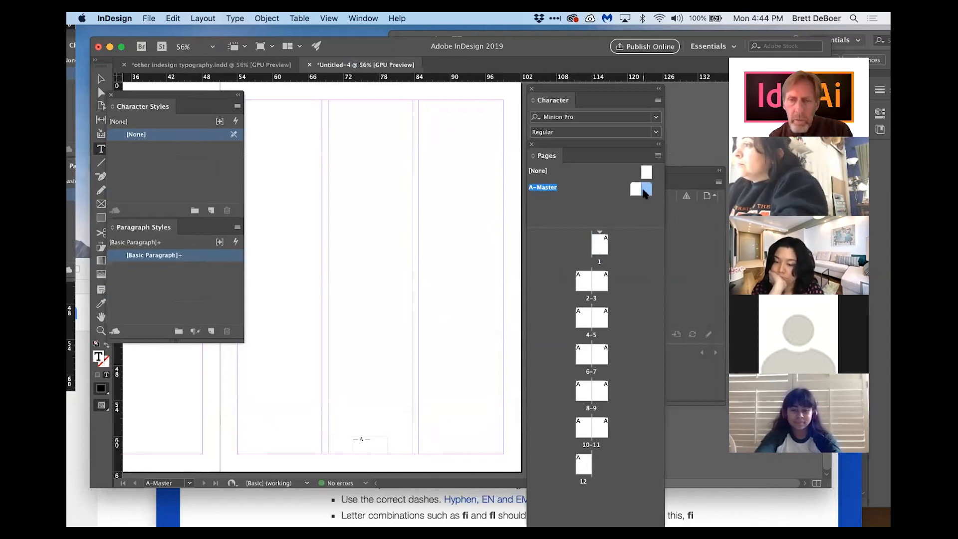
Step: Open the 2–3 spread and zoom in on its page number
{"action": "double_click", "coordinate": [603, 282]}
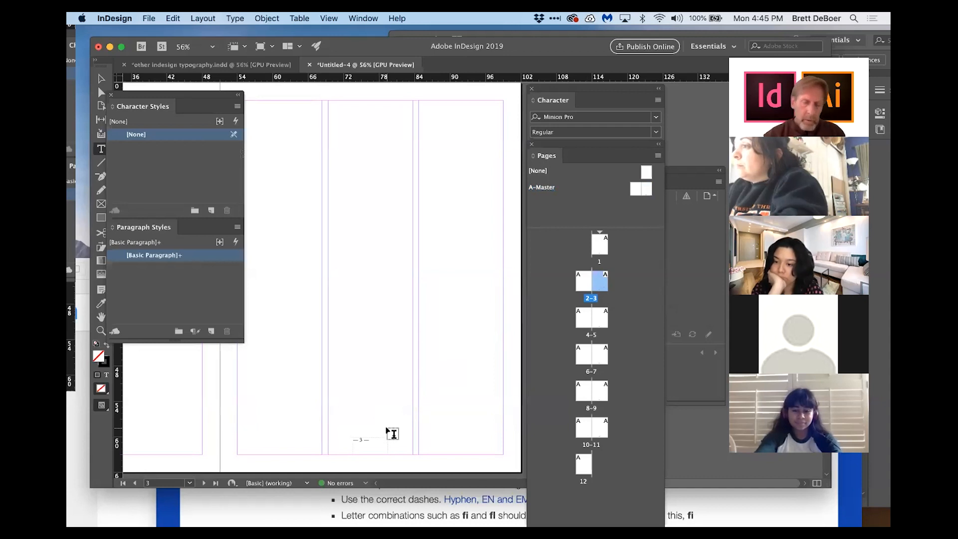
{"action": "left_click", "coordinate": [100, 331]}
{"action": "left_click", "coordinate": [367, 448]}
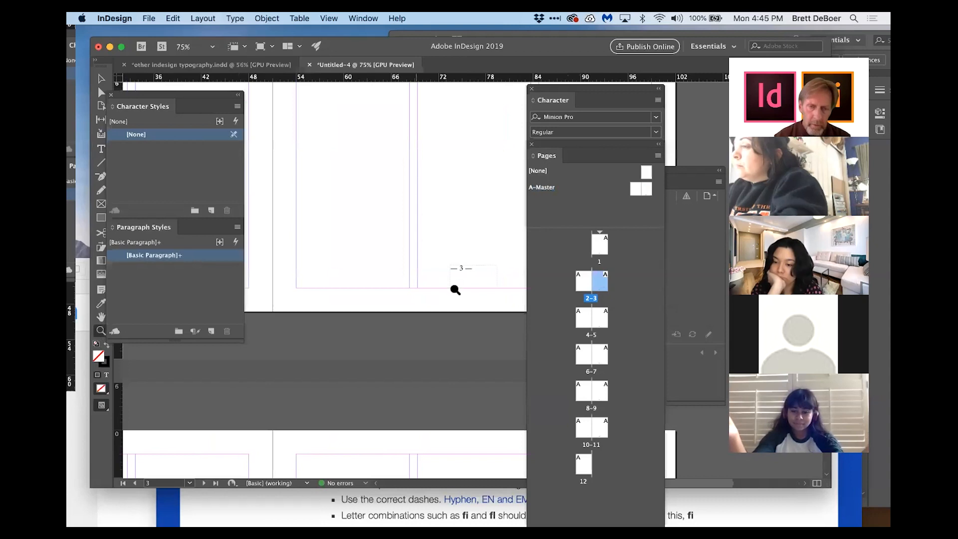
Step: Open the A-Master and delete the em dashes around the page number marker
{"action": "scroll", "coordinate": [471, 274], "scroll_direction": "right", "scroll_amount": 3}
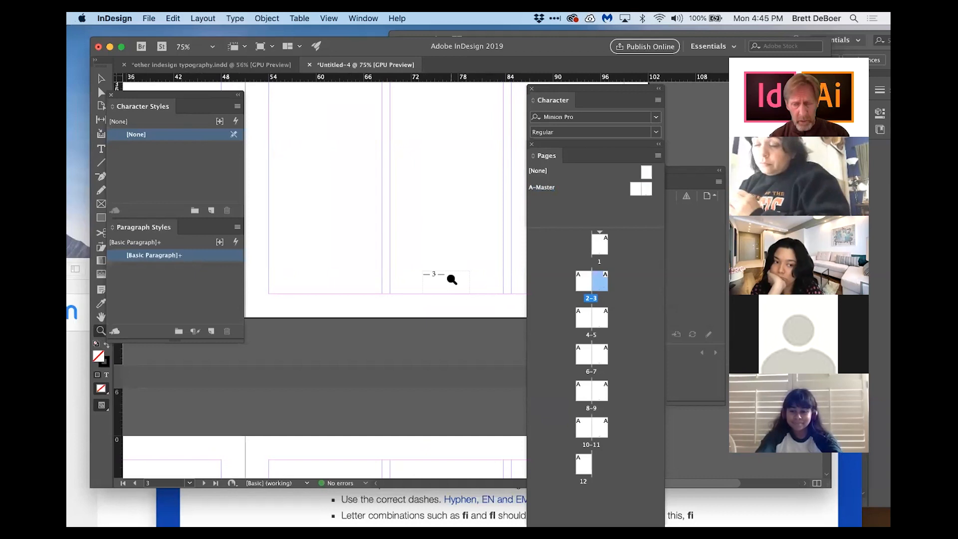
{"action": "double_click", "coordinate": [646, 189]}
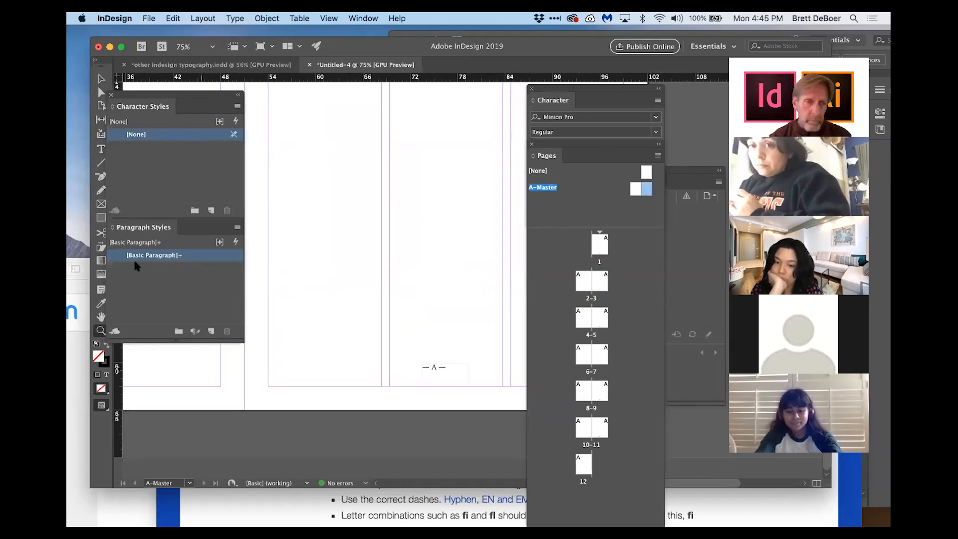
{"action": "left_click", "coordinate": [100, 148]}
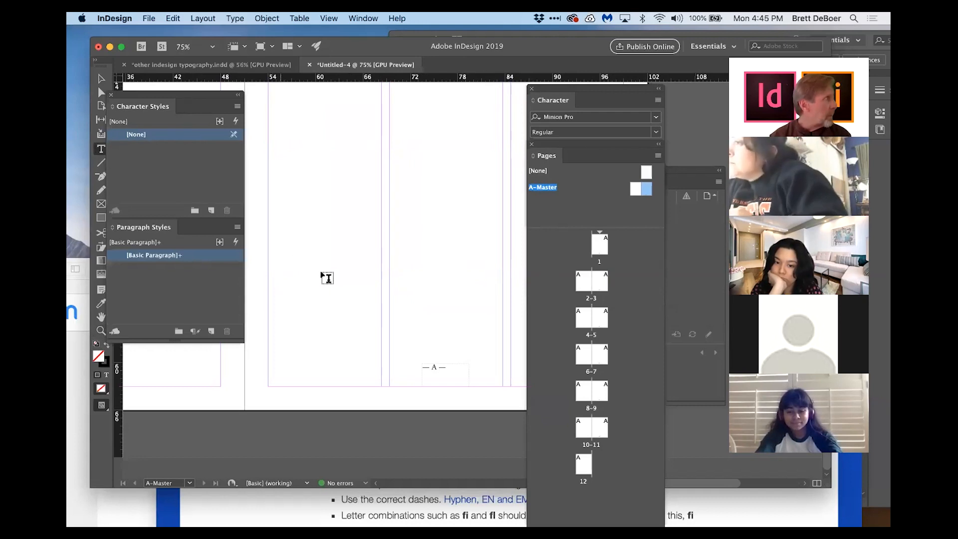
{"action": "left_click", "coordinate": [444, 366]}
{"action": "key", "text": "BackSpace"}
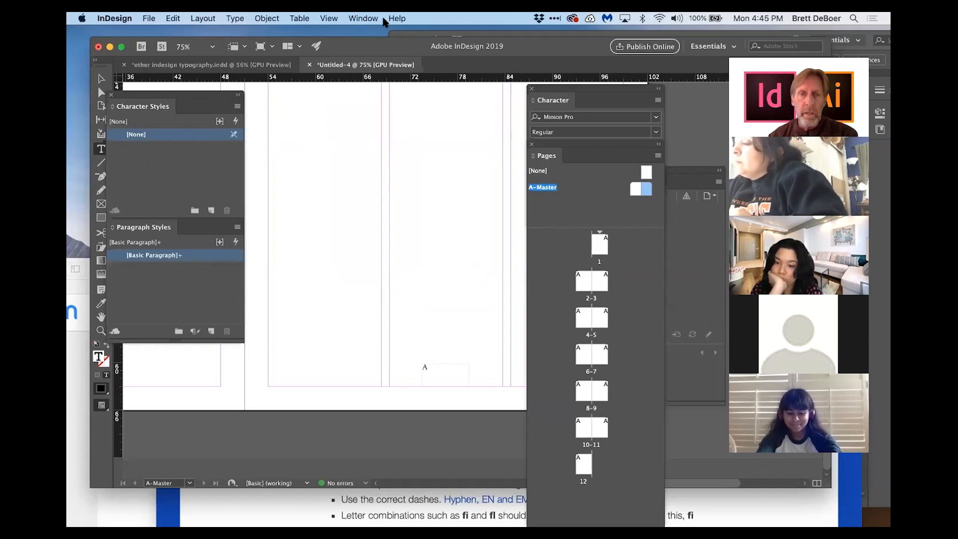
Step: Open the Glyphs panel and insert a rotated floral heart dingbat before the page number marker
{"action": "left_click", "coordinate": [364, 19]}
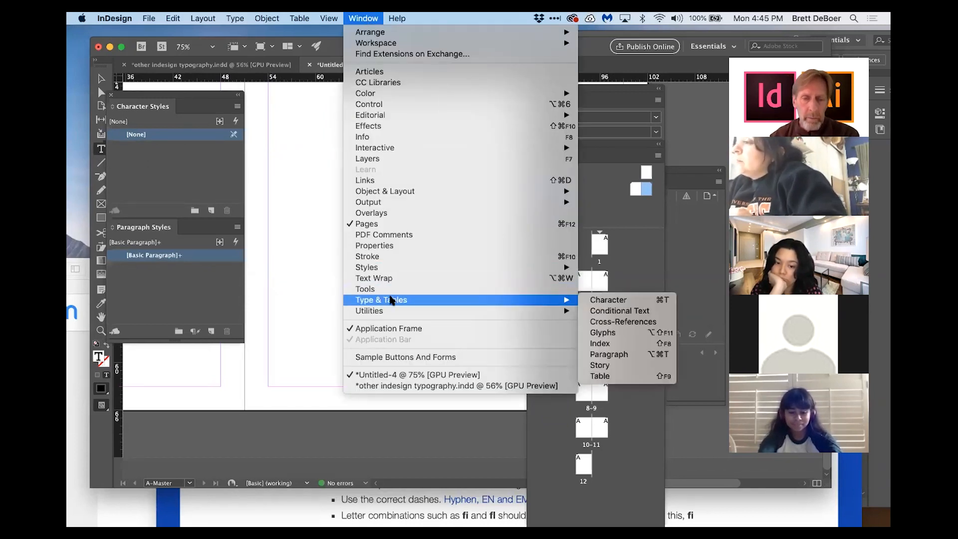
{"action": "mouse_move", "coordinate": [564, 300]}
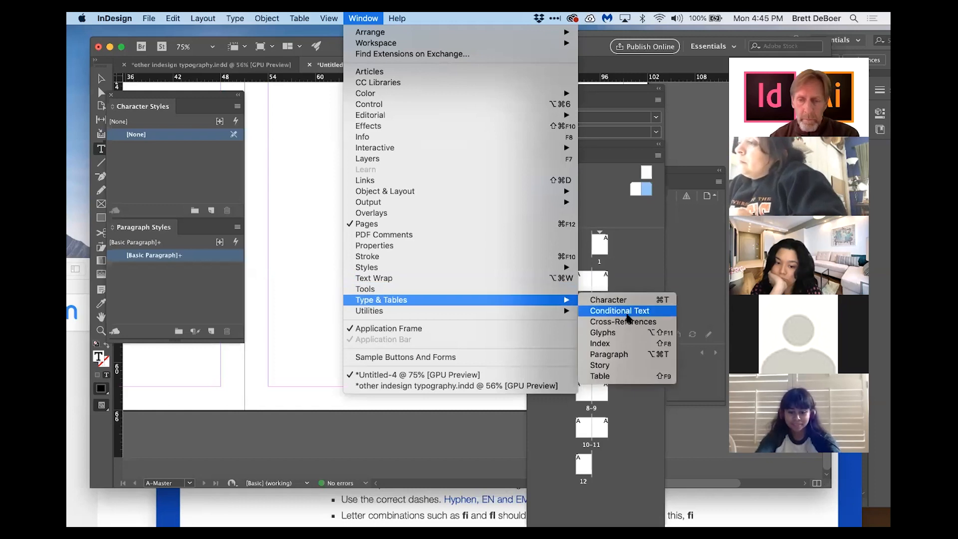
{"action": "left_click", "coordinate": [620, 332]}
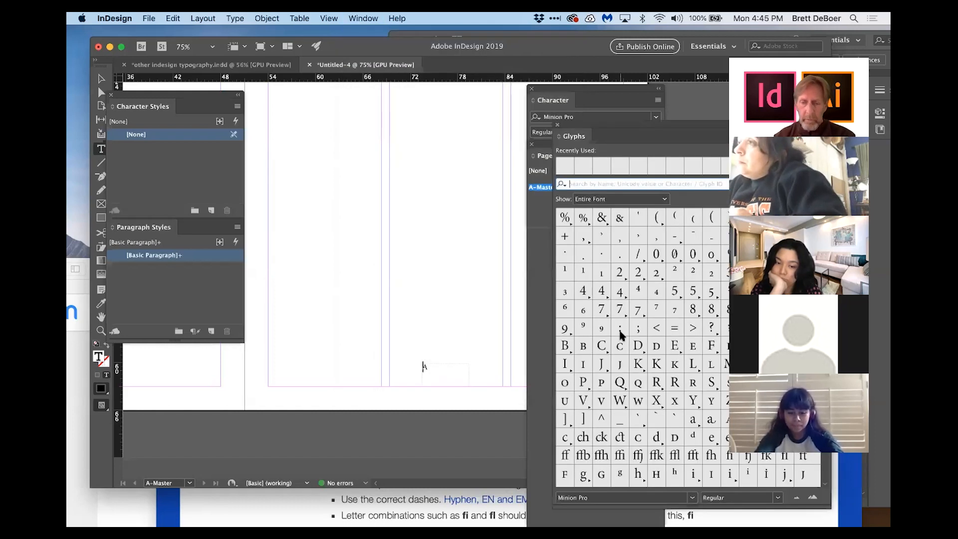
{"action": "scroll", "coordinate": [624, 408], "scroll_direction": "down", "scroll_amount": 10}
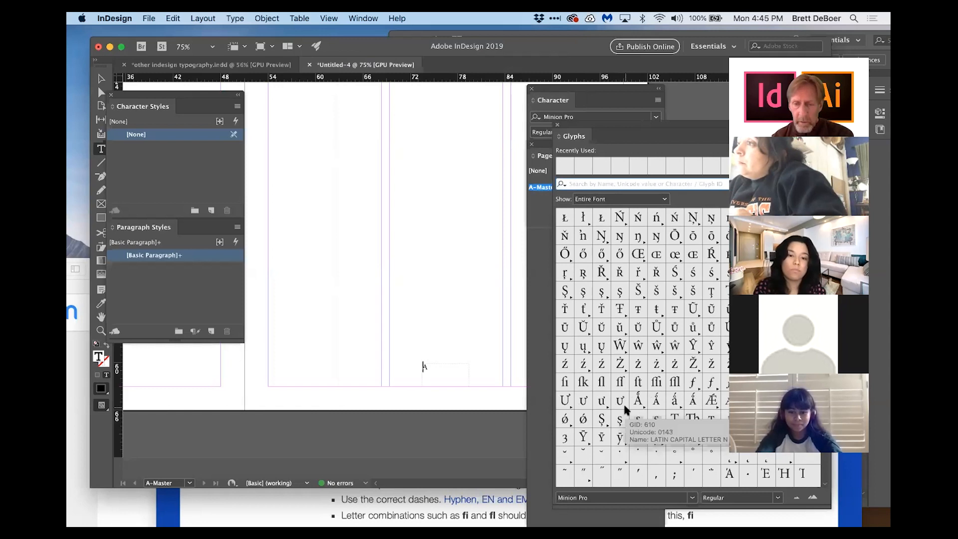
{"action": "scroll", "coordinate": [646, 401], "scroll_direction": "down", "scroll_amount": 15}
{"action": "left_click_drag", "start_coordinate": [584, 126], "coordinate": [514, 91]}
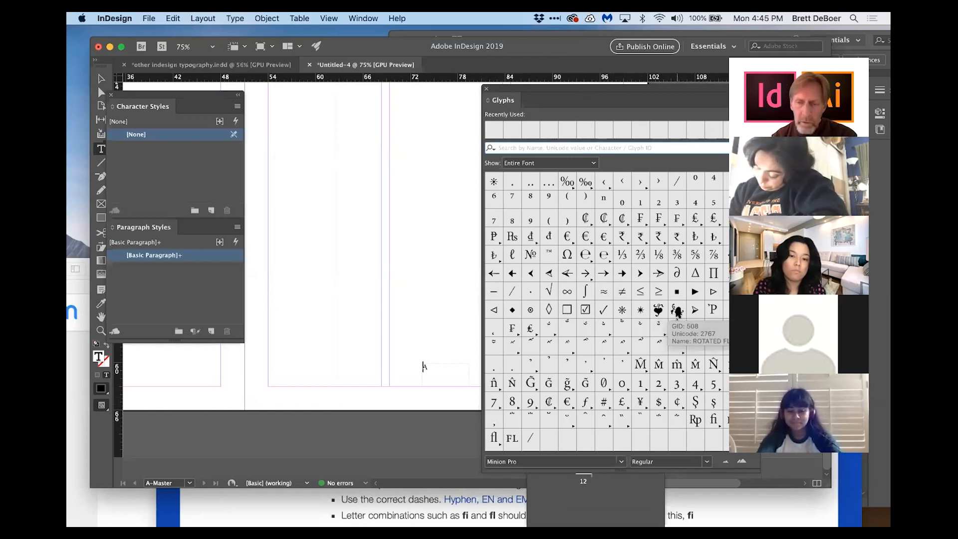
{"action": "left_click", "coordinate": [677, 311]}
{"action": "double_click", "coordinate": [677, 311]}
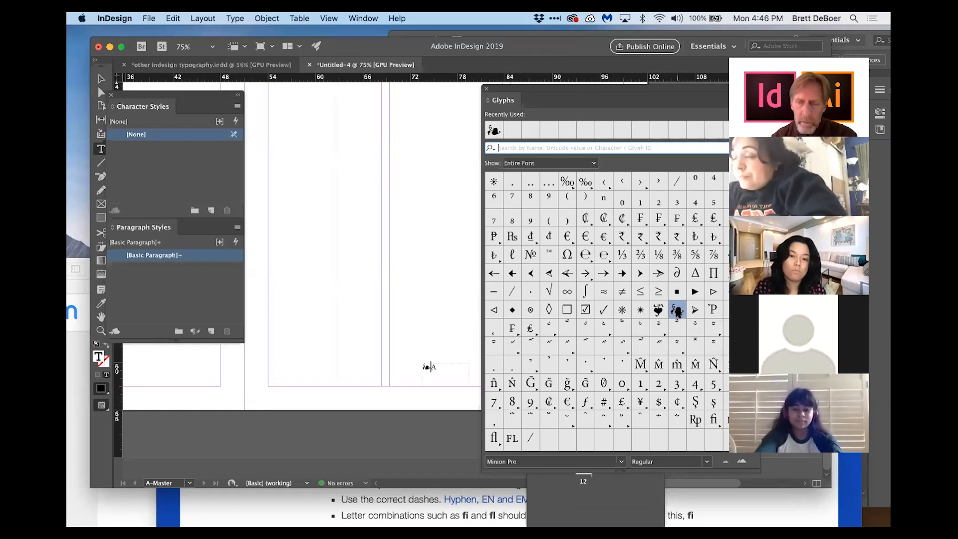
Step: Insert the same floral heart dingbat after the page number marker
{"action": "left_click", "coordinate": [501, 147]}
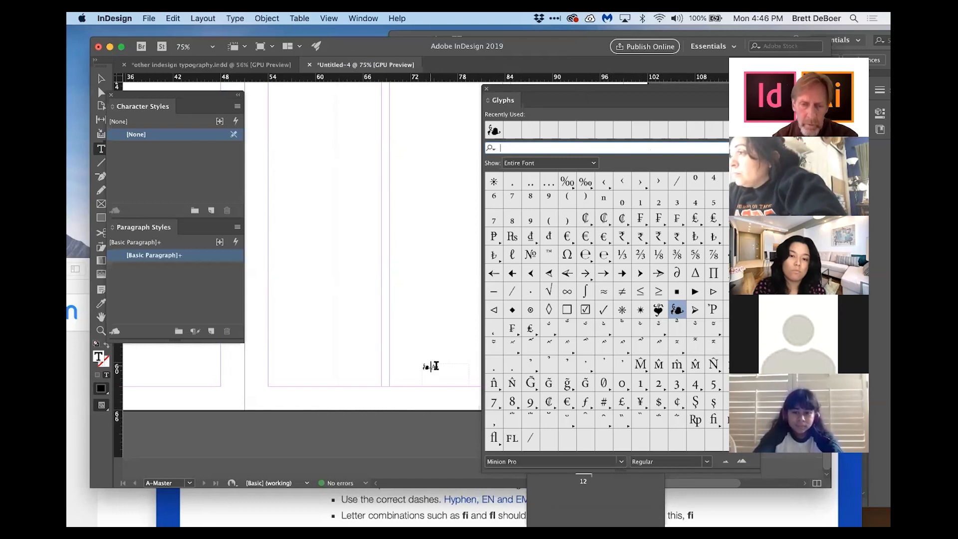
{"action": "left_click", "coordinate": [429, 366]}
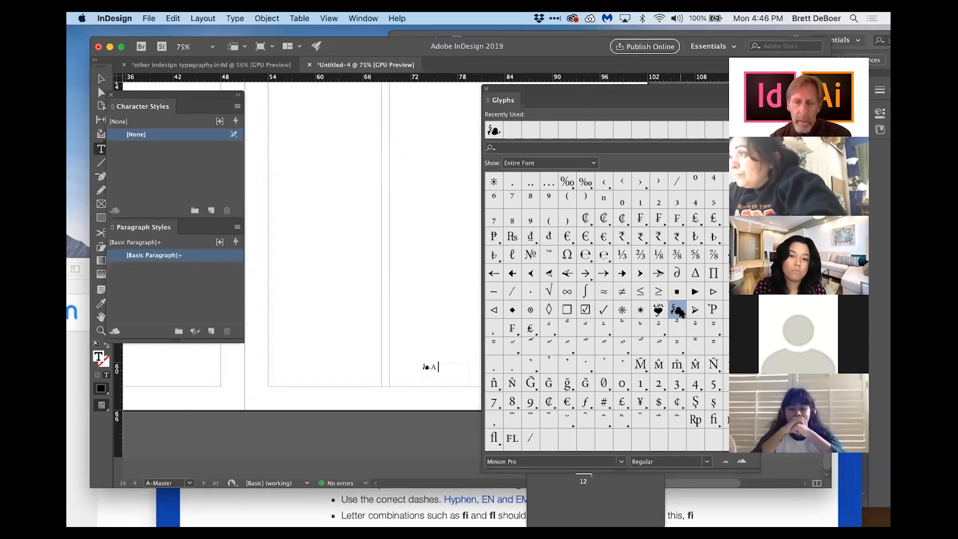
{"action": "double_click", "coordinate": [677, 311]}
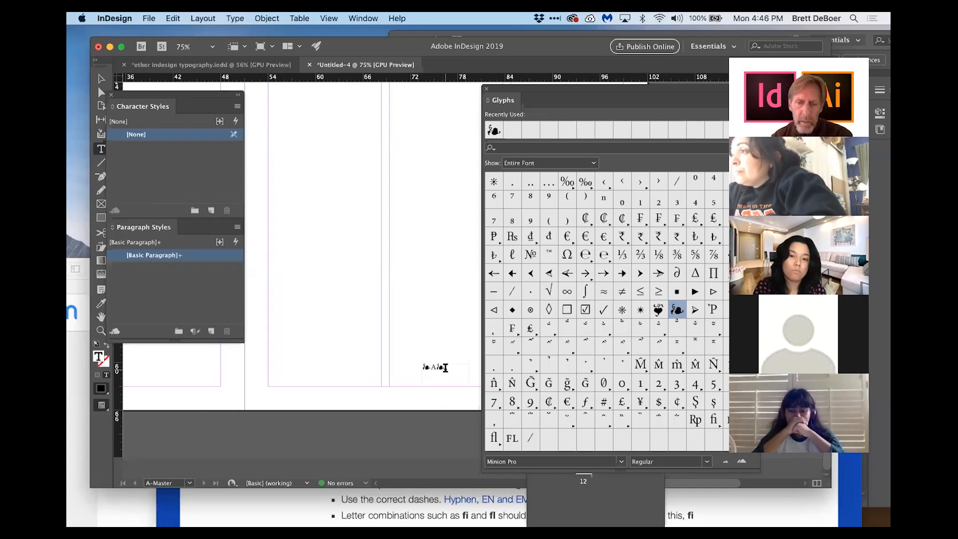
Step: Try to flip the floral dingbat horizontally
{"action": "double_click", "coordinate": [442, 367]}
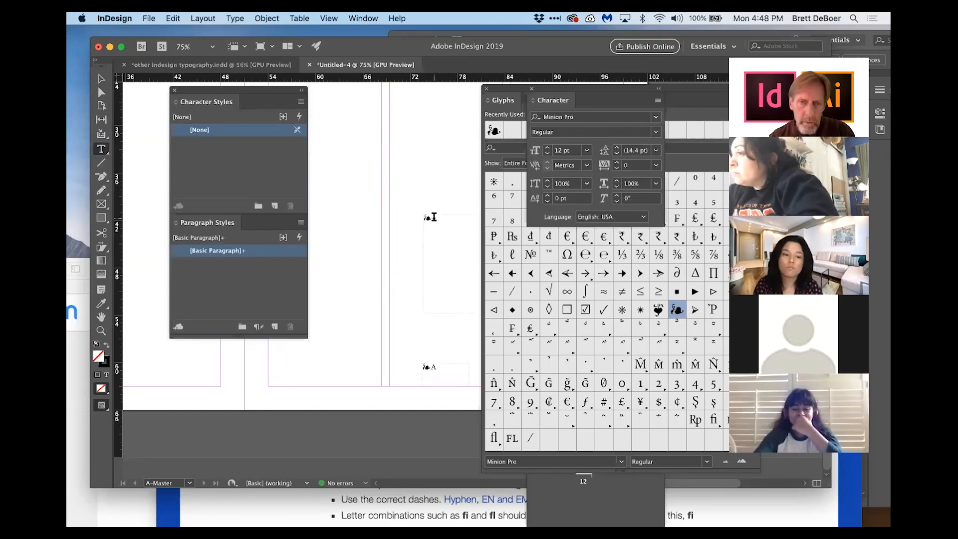
{"action": "left_click", "coordinate": [265, 18]}
{"action": "mouse_move", "coordinate": [279, 32]}
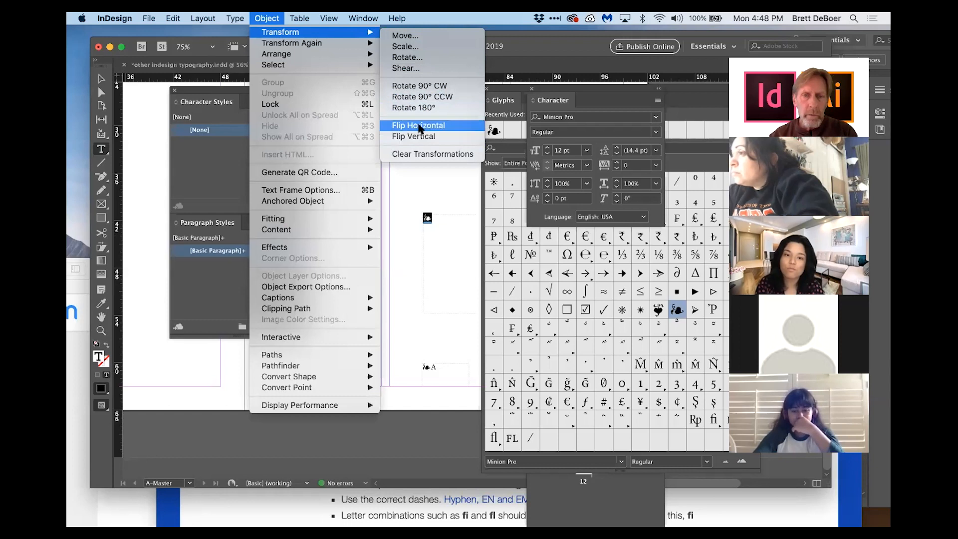
{"action": "left_click", "coordinate": [417, 125]}
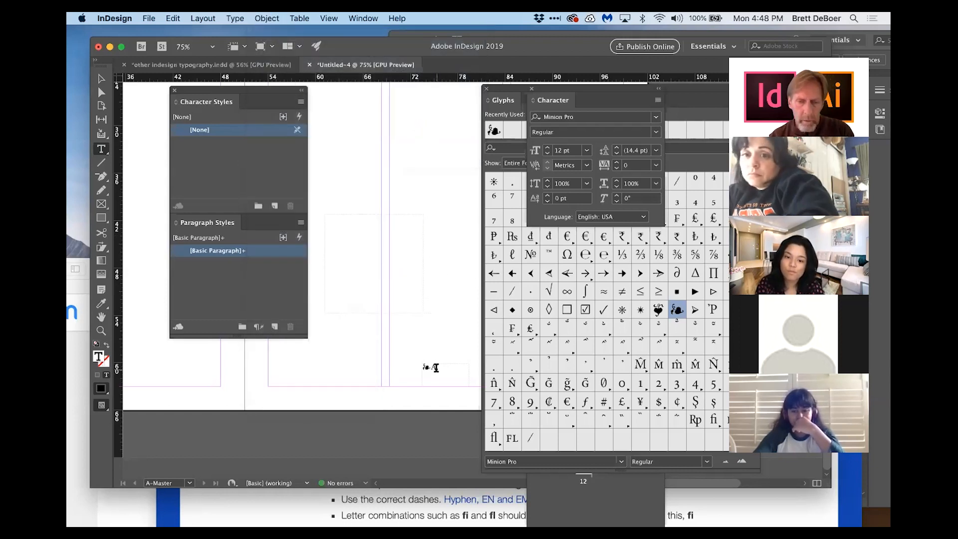
{"action": "left_click", "coordinate": [430, 253]}
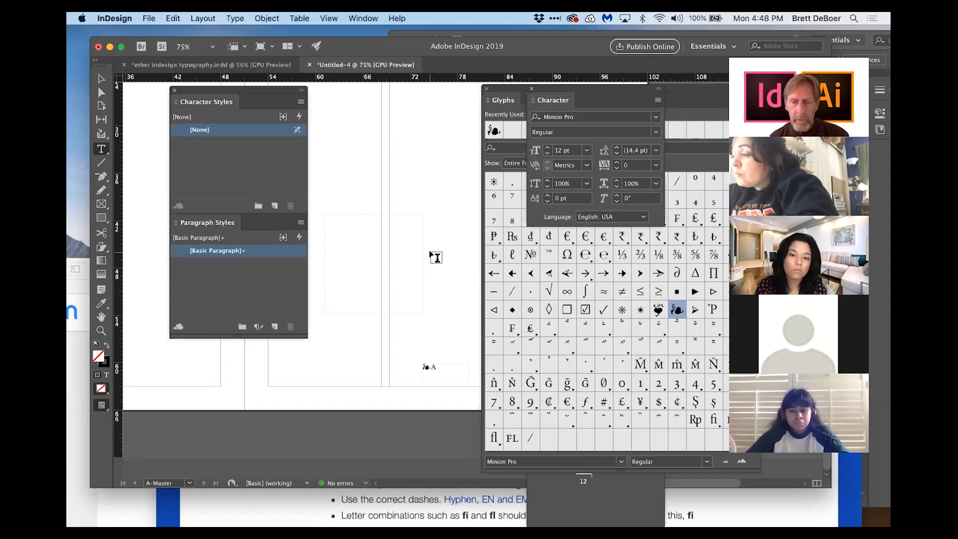
Step: Replace the floral dingbats on both sides of the marker with asterisk glyphs
{"action": "left_click", "coordinate": [622, 309]}
{"action": "double_click", "coordinate": [622, 310]}
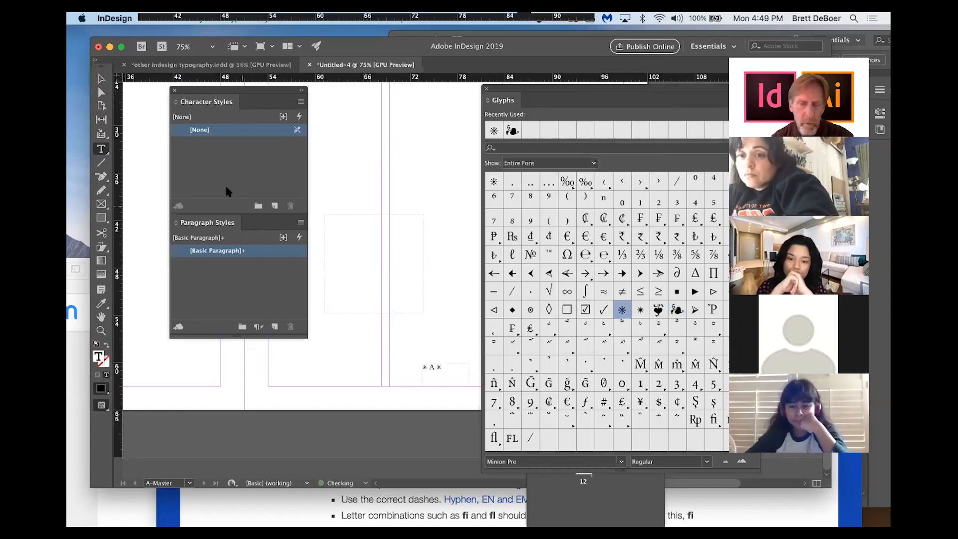
{"action": "left_click", "coordinate": [101, 78]}
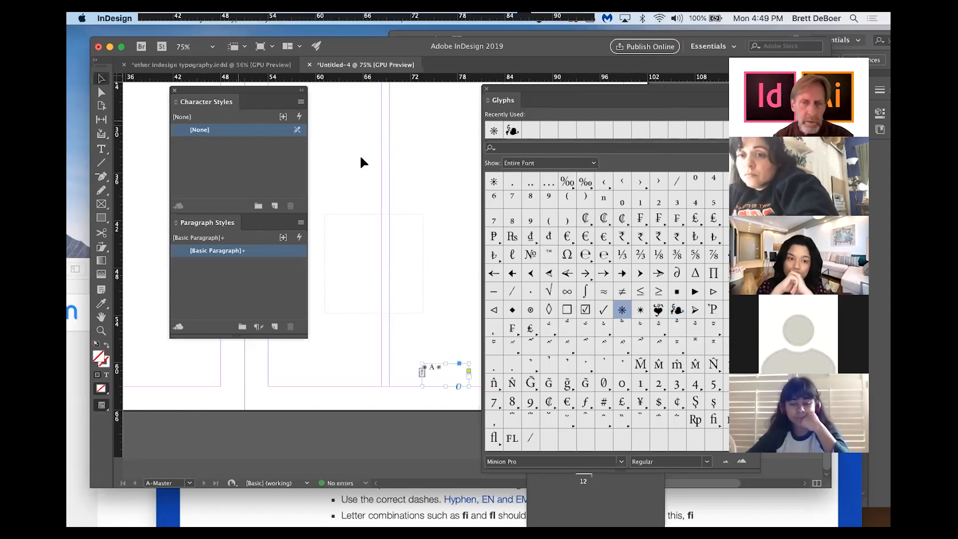
{"action": "left_click", "coordinate": [410, 166]}
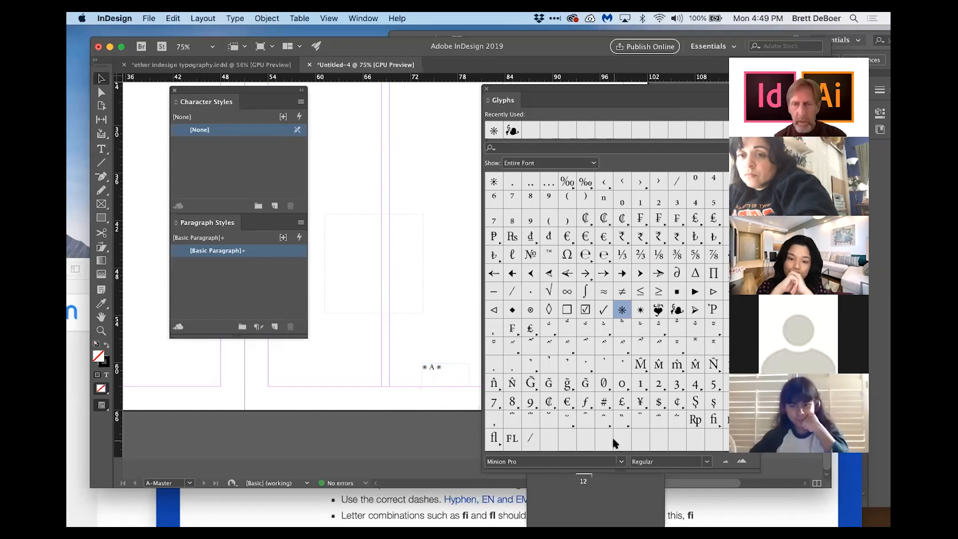
Step: Check the decorated page numbers on the 8–9 and 104–105 spreads
{"action": "left_click_drag", "start_coordinate": [619, 89], "coordinate": [803, 155]}
{"action": "double_click", "coordinate": [599, 391]}
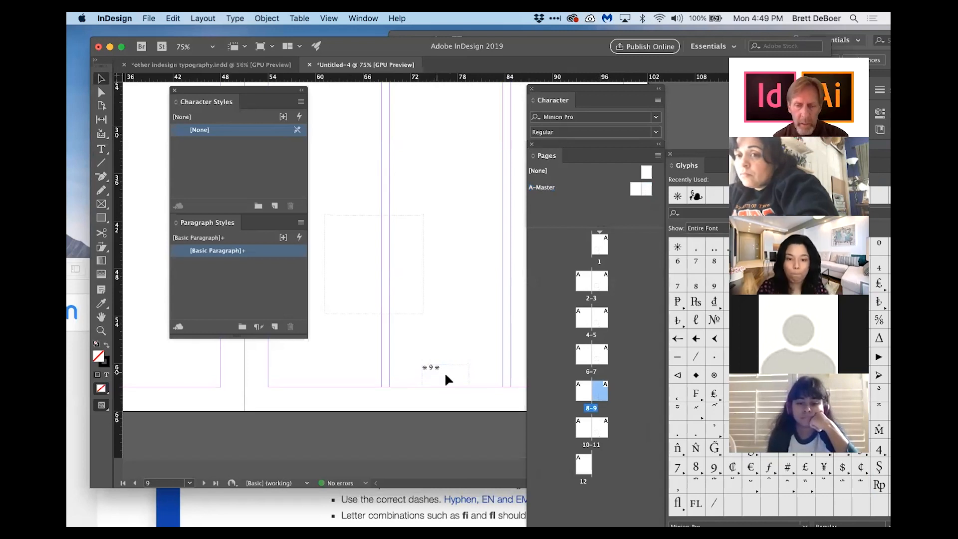
{"action": "left_click", "coordinate": [659, 102]}
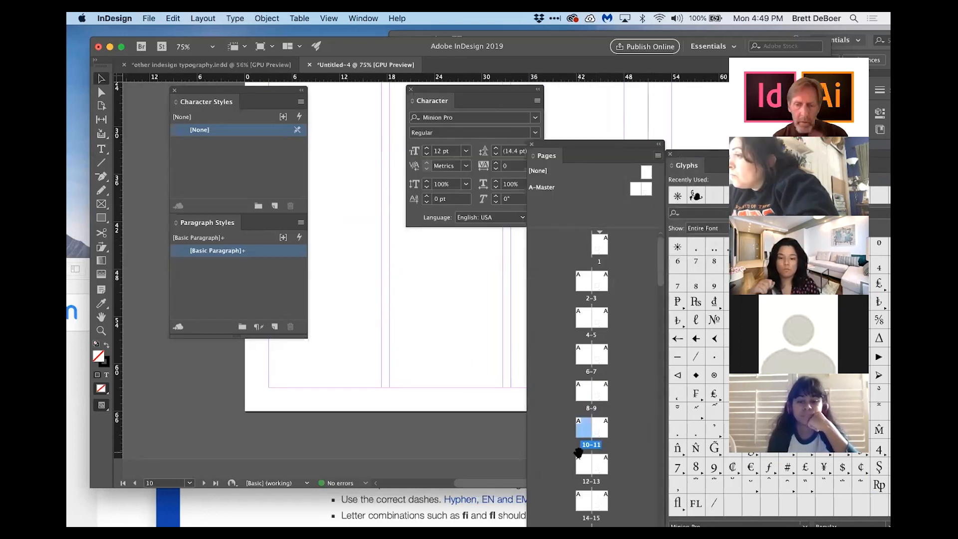
{"action": "scroll", "coordinate": [579, 453], "scroll_direction": "down", "scroll_amount": 10}
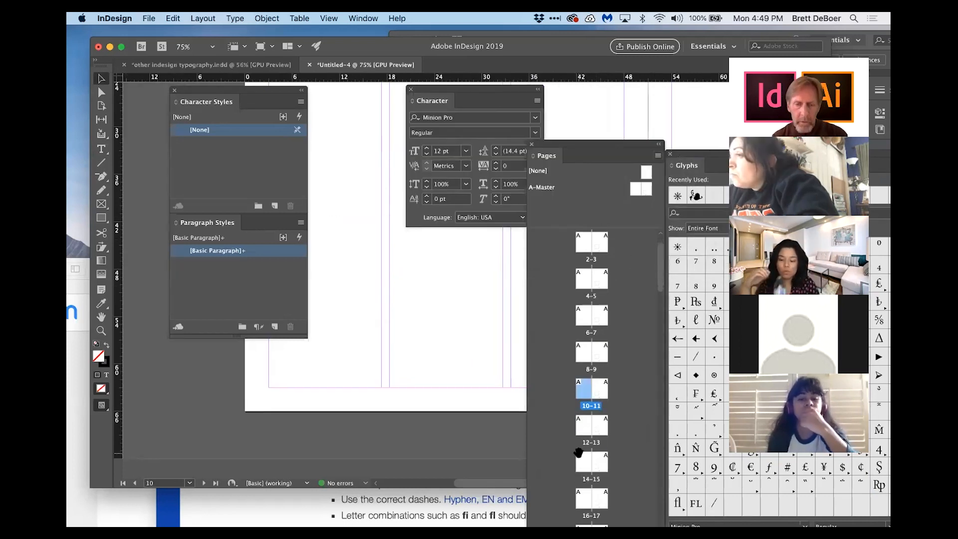
{"action": "scroll", "coordinate": [579, 453], "scroll_direction": "down", "scroll_amount": 15}
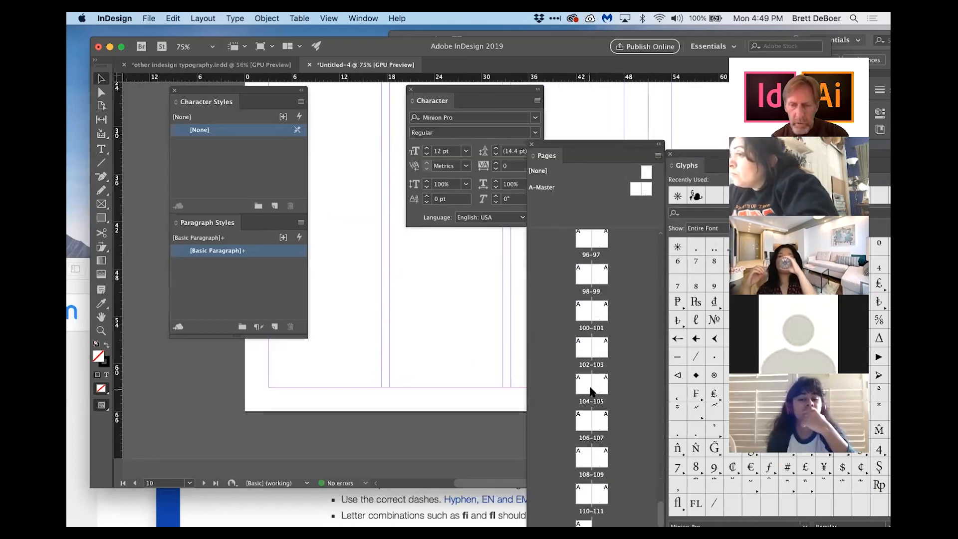
{"action": "double_click", "coordinate": [599, 392]}
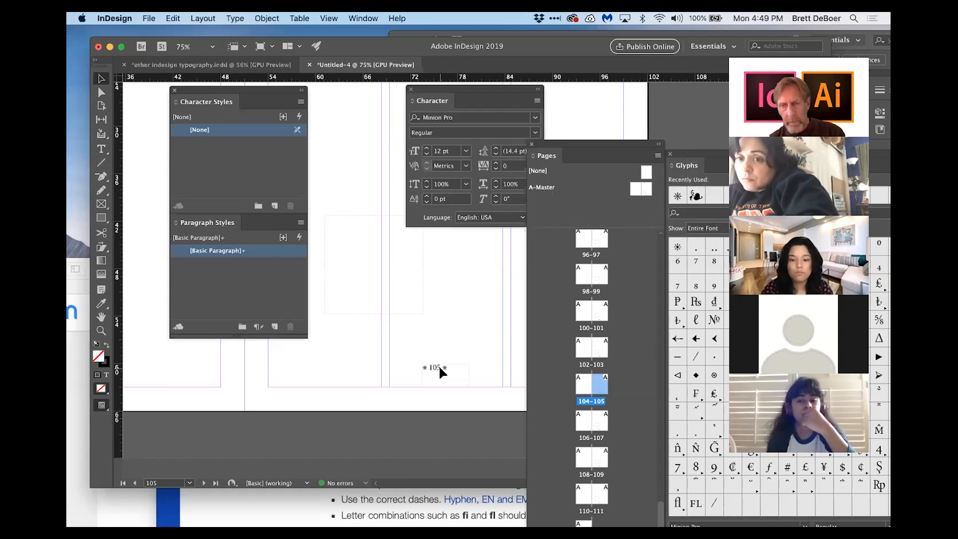
Step: Return to the A-Master, zoom in on the page number, and delete both asterisks around the marker
{"action": "double_click", "coordinate": [646, 191]}
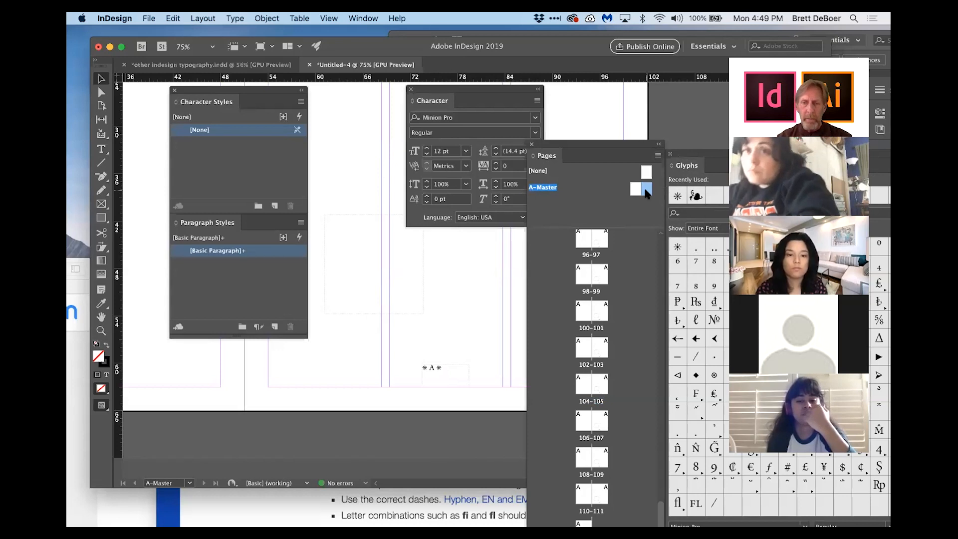
{"action": "key", "text": "super+0"}
{"action": "left_click", "coordinate": [102, 330]}
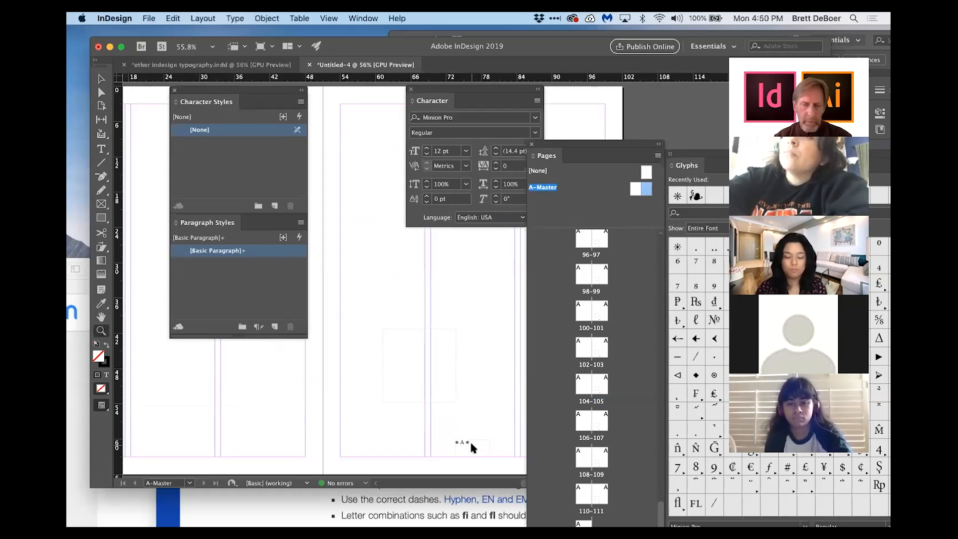
{"action": "left_click", "coordinate": [465, 369]}
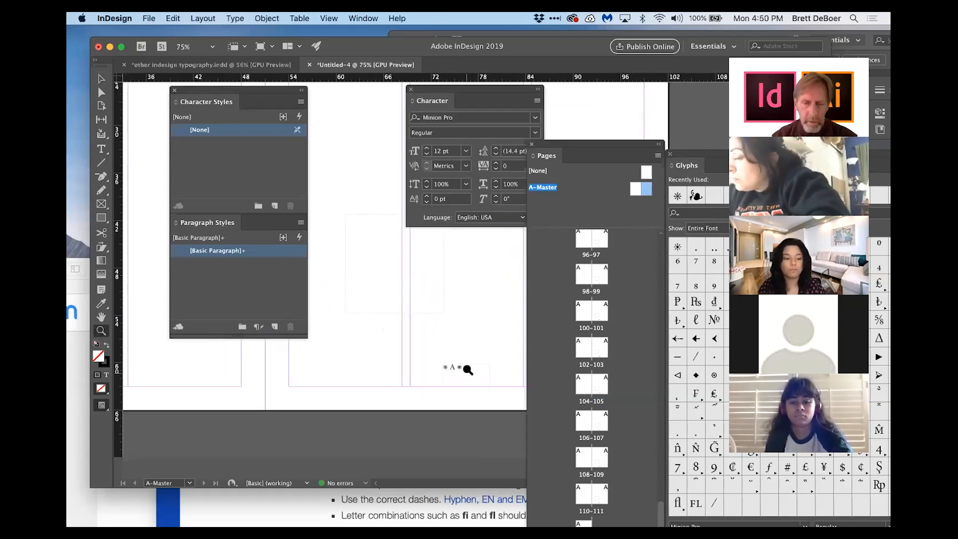
{"action": "left_click", "coordinate": [464, 375]}
{"action": "left_click", "coordinate": [500, 340]}
{"action": "key", "text": "t"}
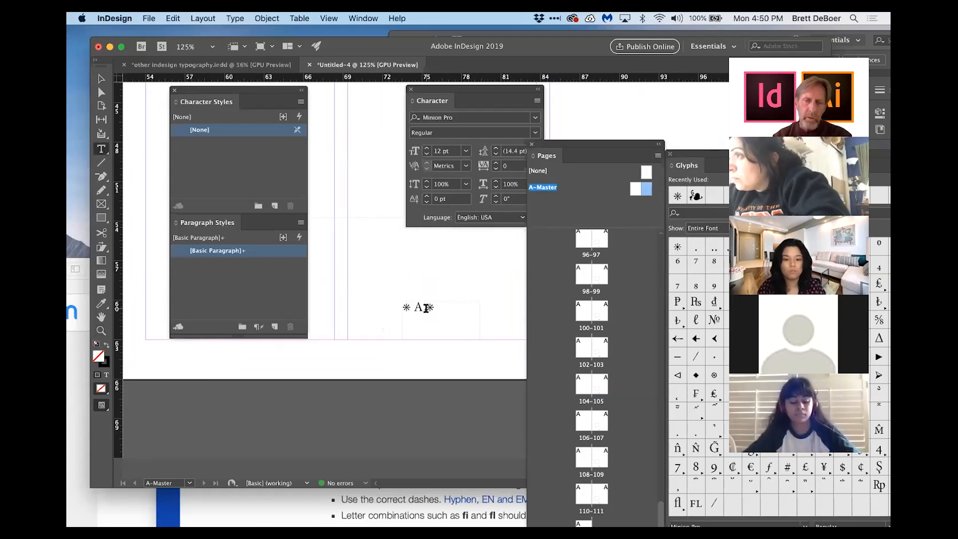
{"action": "left_click", "coordinate": [439, 307]}
{"action": "key", "text": "BackSpace"}
{"action": "key", "text": "Left"}
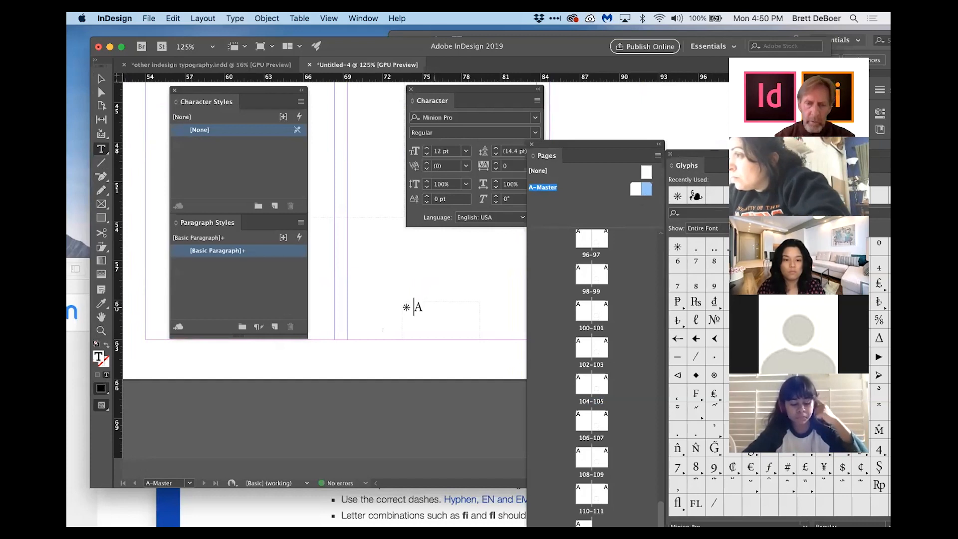
{"action": "key", "text": "BackSpace"}
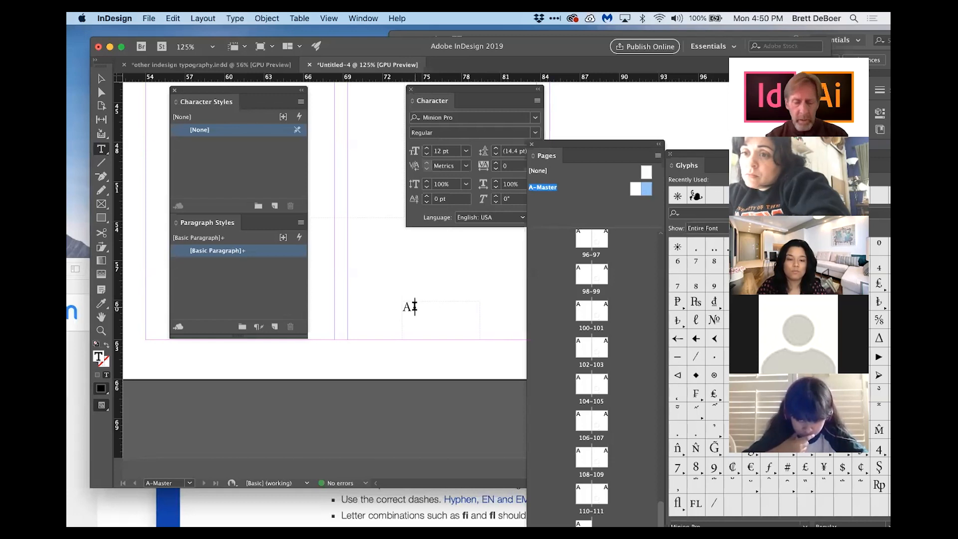
Step: Add the text Short Stories after the page number marker and check it on the 102–103 spread
{"action": "type", "text": "Short Stories"}
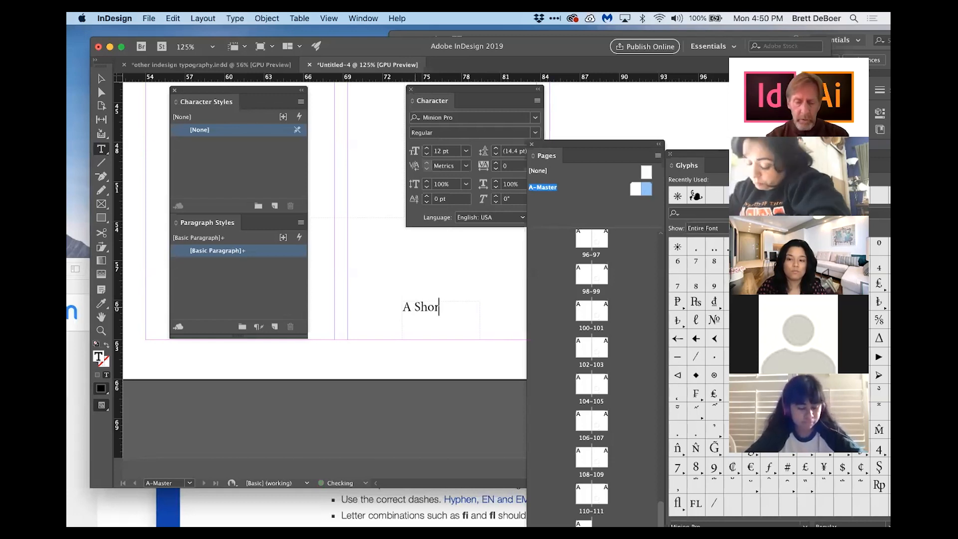
{"action": "key", "text": "Escape"}
{"action": "left_click", "coordinate": [384, 278]}
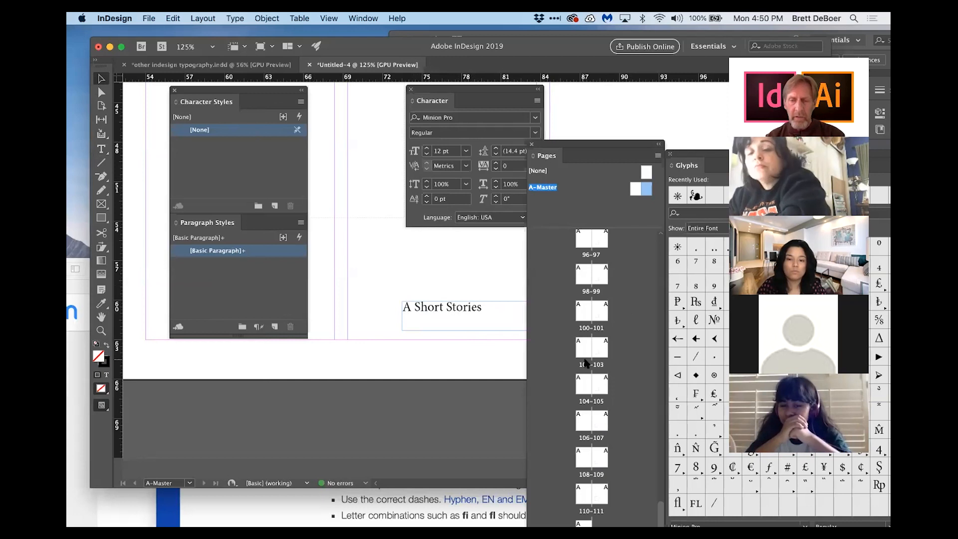
{"action": "double_click", "coordinate": [601, 352]}
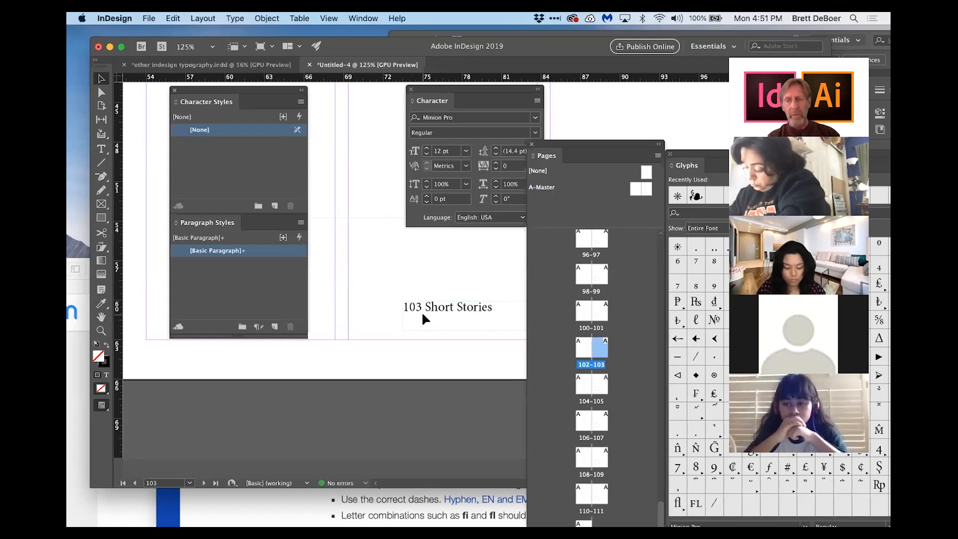
{"action": "double_click", "coordinate": [647, 190]}
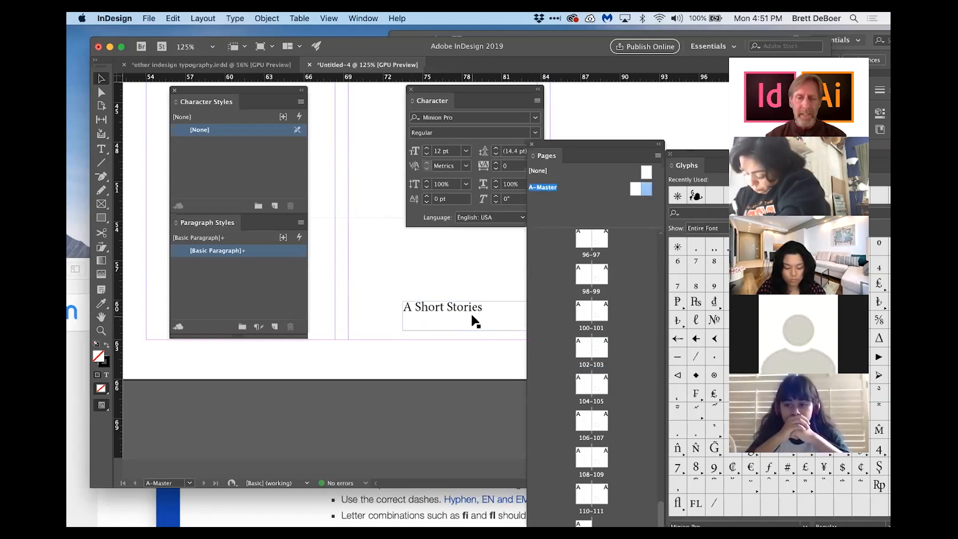
Step: Inspect the page number marker's font style, view the 104–105 spread, and return to the A-Master
{"action": "left_click", "coordinate": [101, 149]}
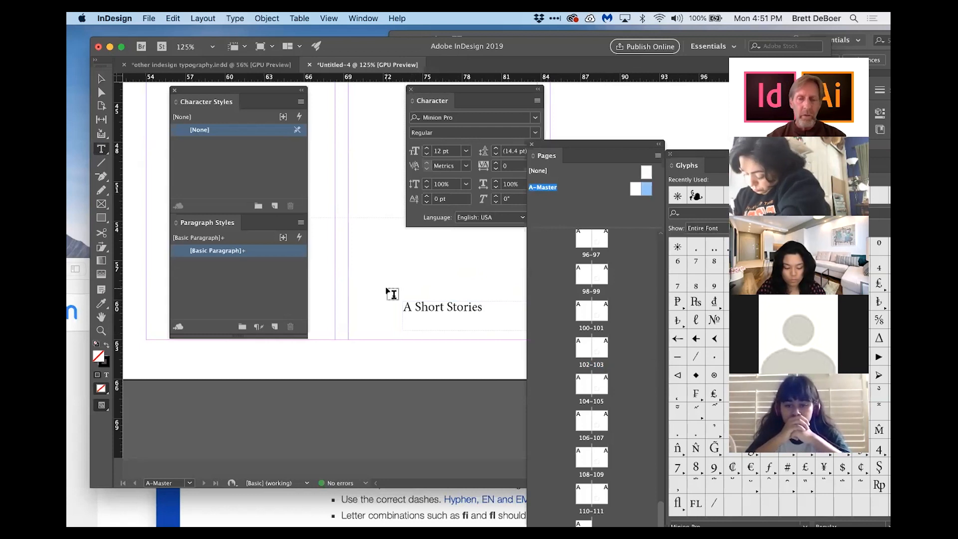
{"action": "left_click", "coordinate": [409, 306]}
{"action": "double_click", "coordinate": [413, 307]}
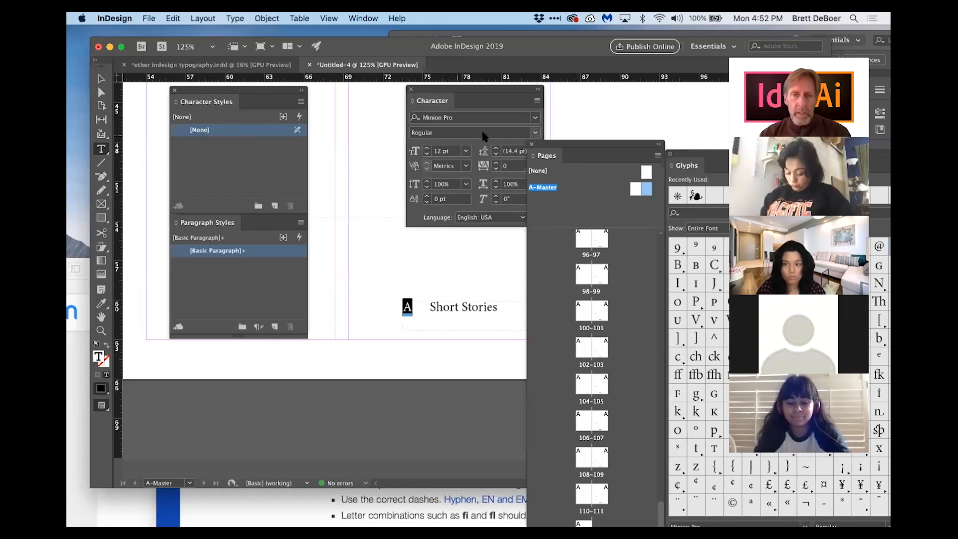
{"action": "left_click", "coordinate": [536, 132]}
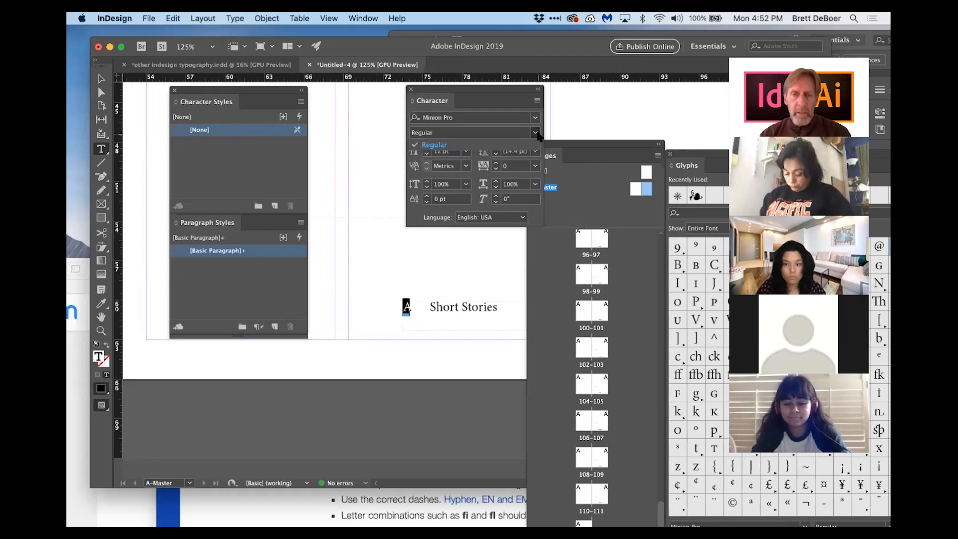
{"action": "left_click", "coordinate": [535, 132]}
{"action": "left_click", "coordinate": [430, 308]}
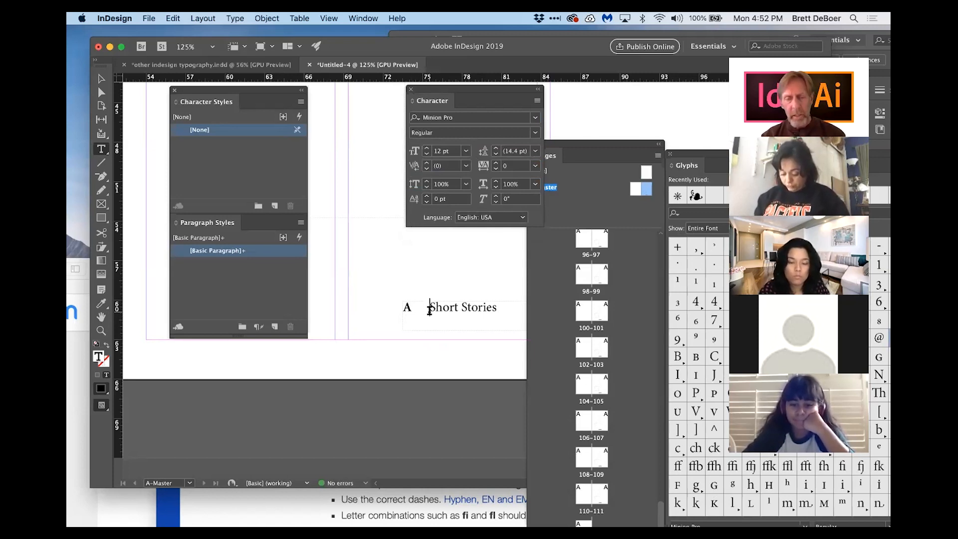
{"action": "double_click", "coordinate": [602, 384]}
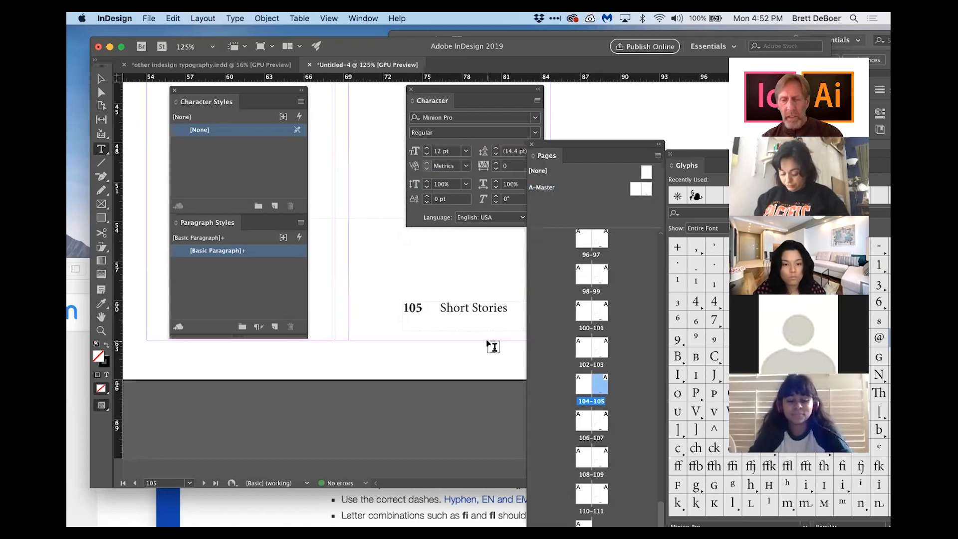
{"action": "double_click", "coordinate": [646, 189]}
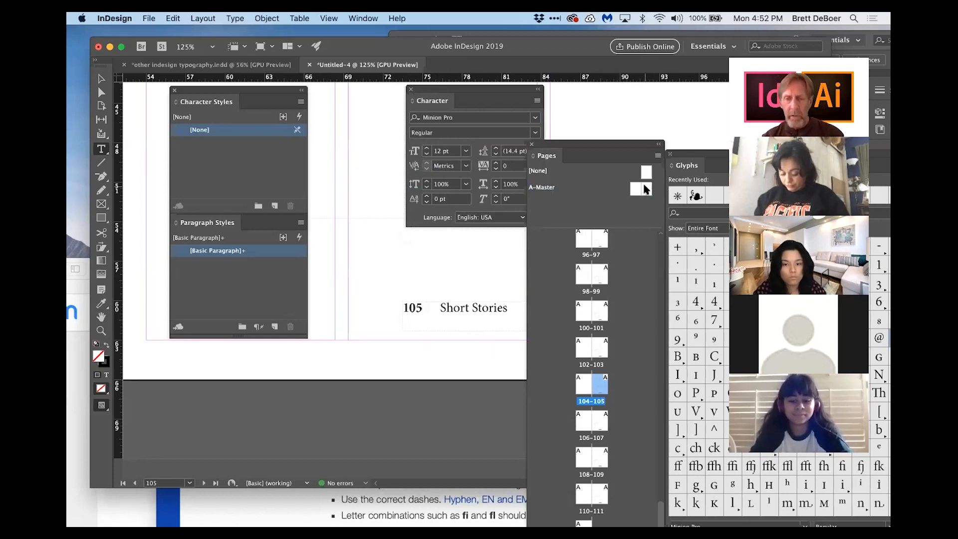
Step: Replace the spacing between the page number marker and Short Stories with a bullet character
{"action": "left_click", "coordinate": [430, 308]}
{"action": "key", "text": "BackSpace"}
{"action": "key", "text": "BackSpace"}
{"action": "key", "text": "BackSpace"}
{"action": "key", "text": "BackSpace"}
{"action": "key", "text": "BackSpace"}
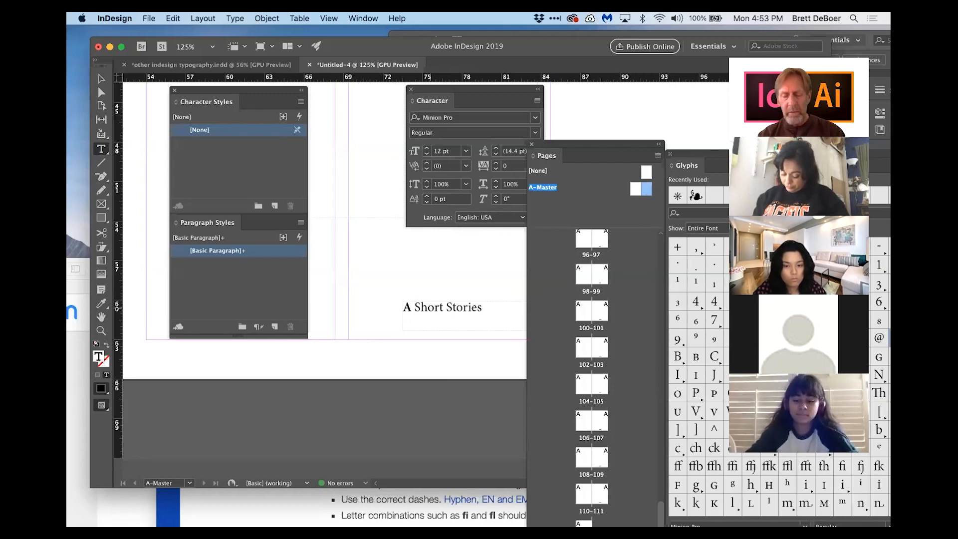
{"action": "type", "text": "•"}
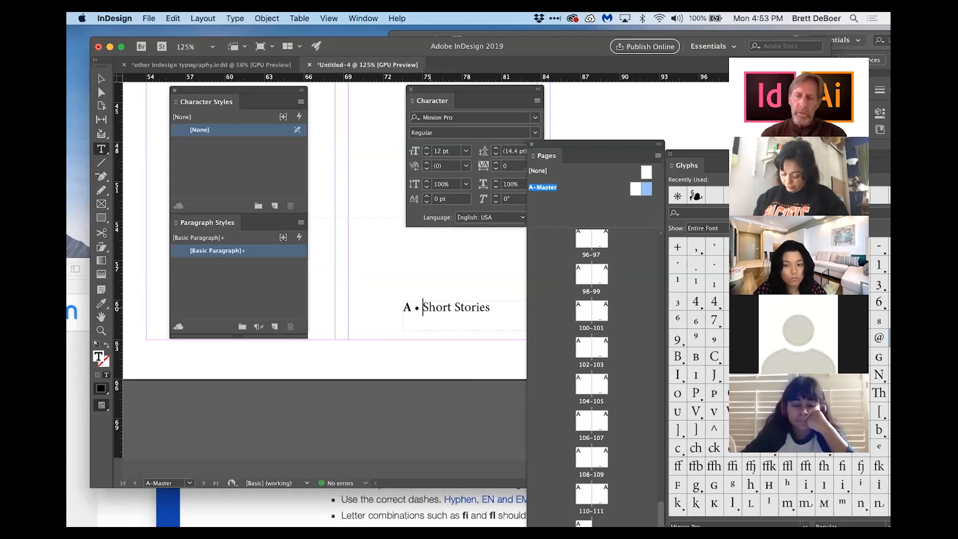
Step: View the bulleted page number on the 102–103 spread, then return to the A-Master zoomed in on the bullet
{"action": "double_click", "coordinate": [600, 353]}
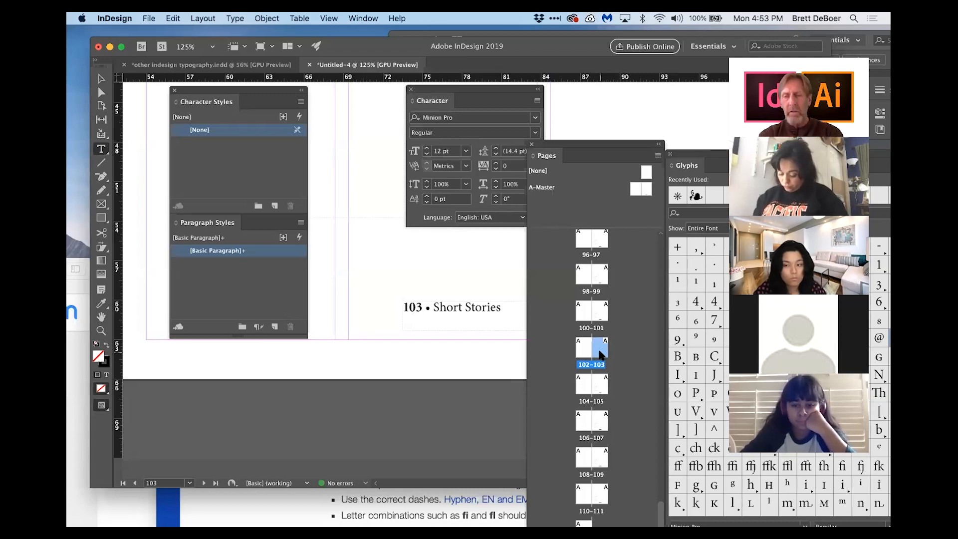
{"action": "double_click", "coordinate": [648, 189]}
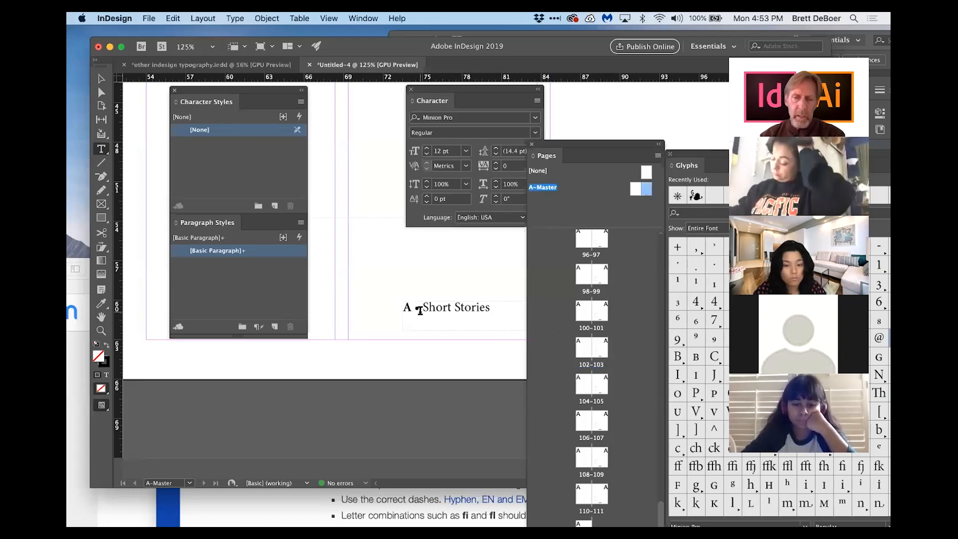
{"action": "left_click", "coordinate": [101, 331]}
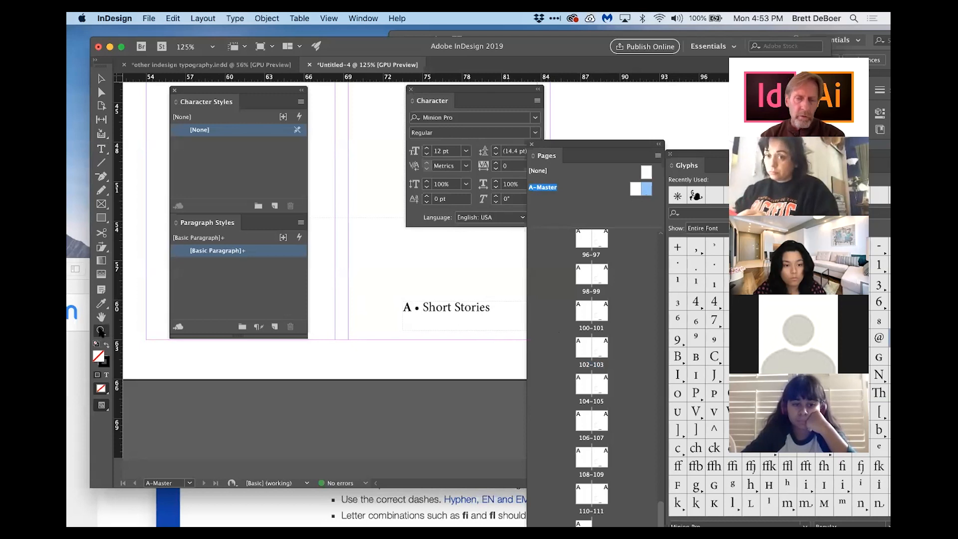
{"action": "left_click", "coordinate": [429, 311]}
{"action": "left_click", "coordinate": [488, 266]}
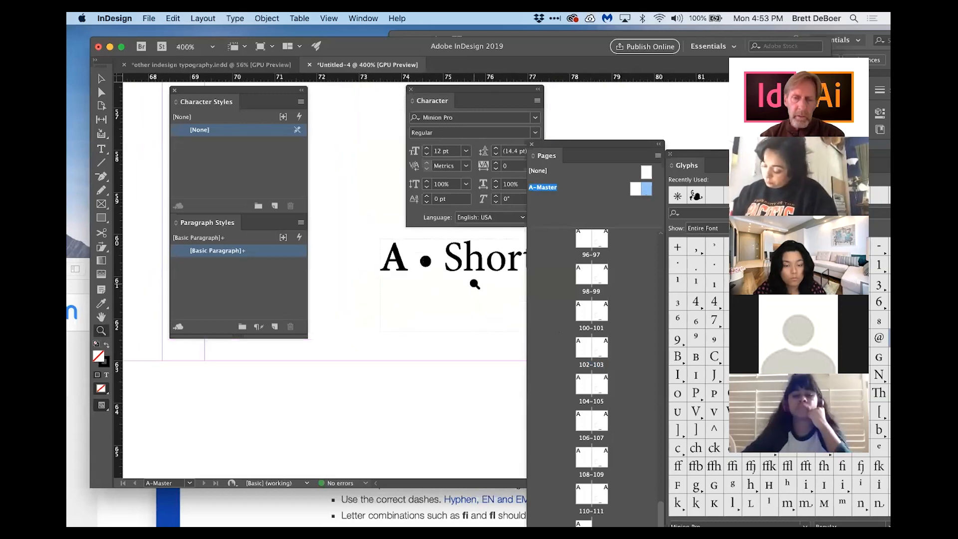
{"action": "scroll", "coordinate": [458, 263], "scroll_direction": "up", "scroll_amount": 1}
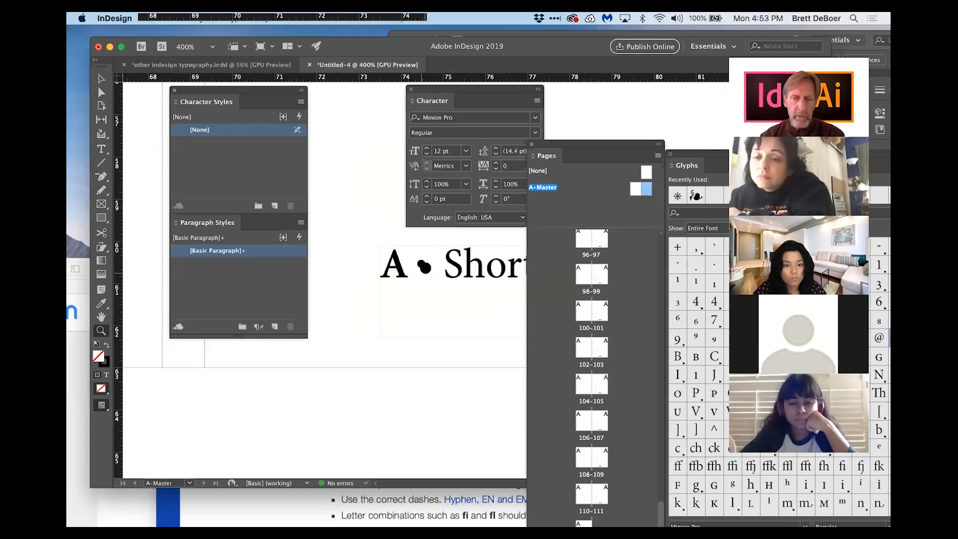
Step: Select the bullet and set its baseline shift to 2 pt
{"action": "left_click", "coordinate": [101, 149]}
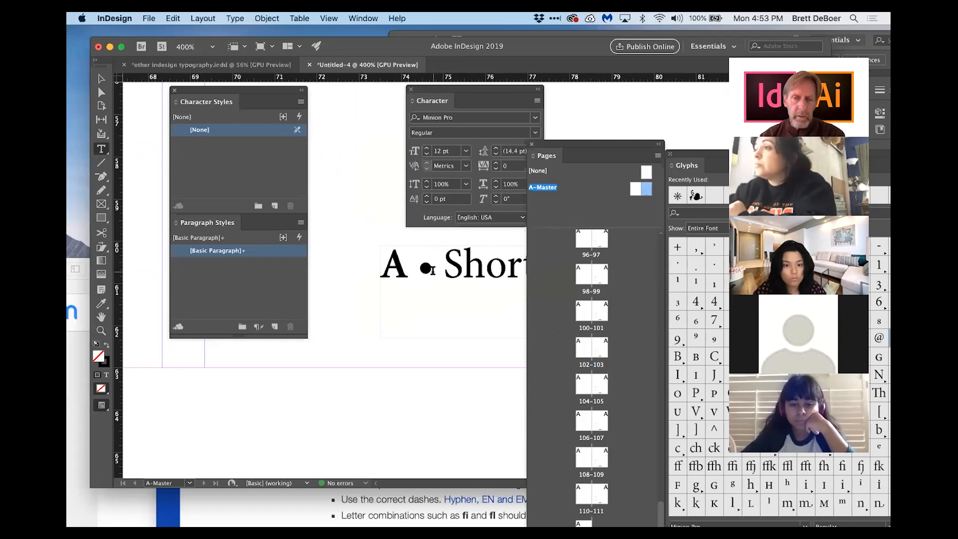
{"action": "left_click_drag", "start_coordinate": [433, 269], "coordinate": [422, 269]}
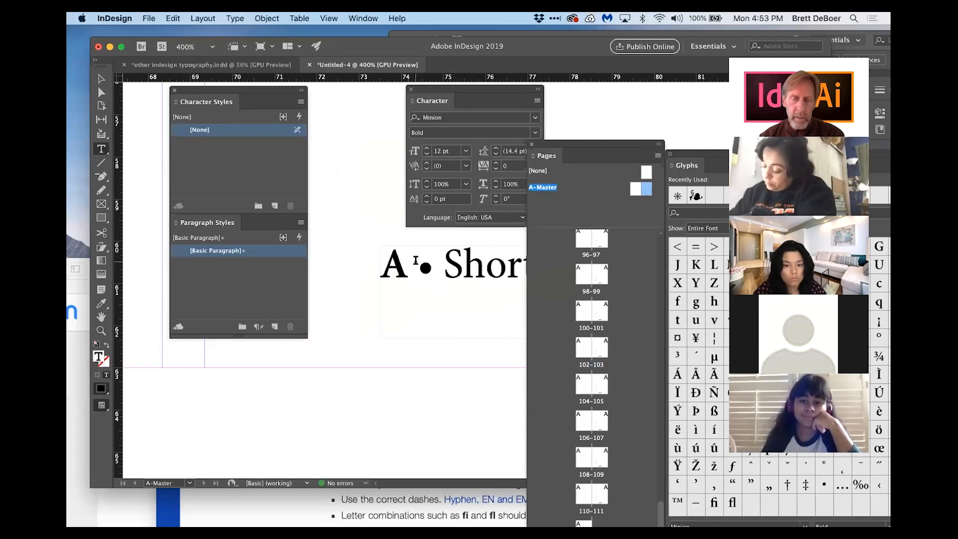
{"action": "key", "text": "Left"}
{"action": "key", "text": "Left"}
{"action": "key", "text": "Left"}
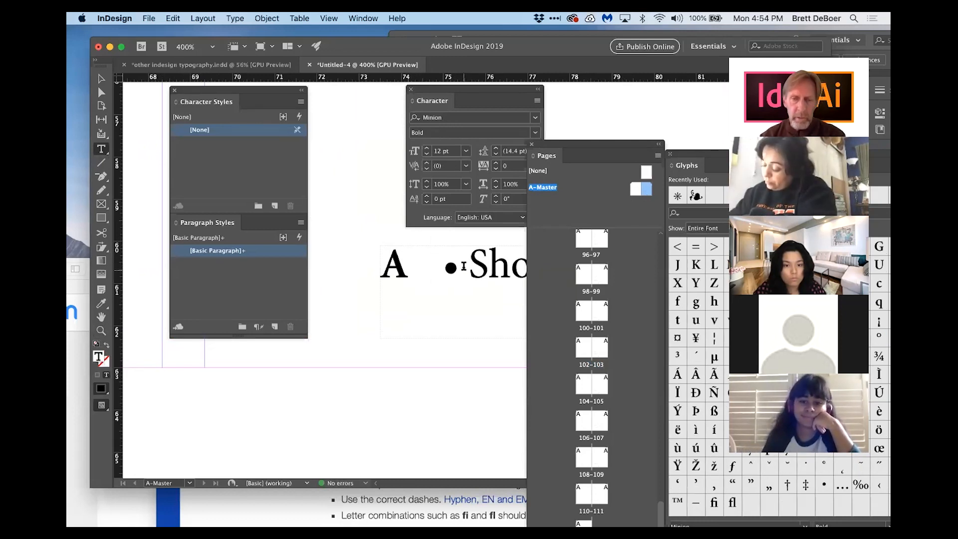
{"action": "left_click_drag", "start_coordinate": [458, 267], "coordinate": [444, 267]}
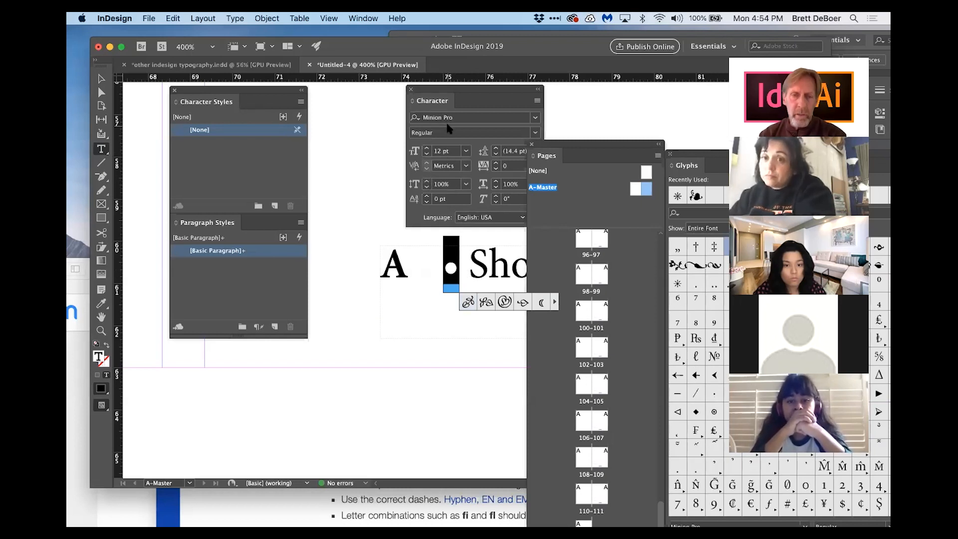
{"action": "left_click", "coordinate": [427, 196]}
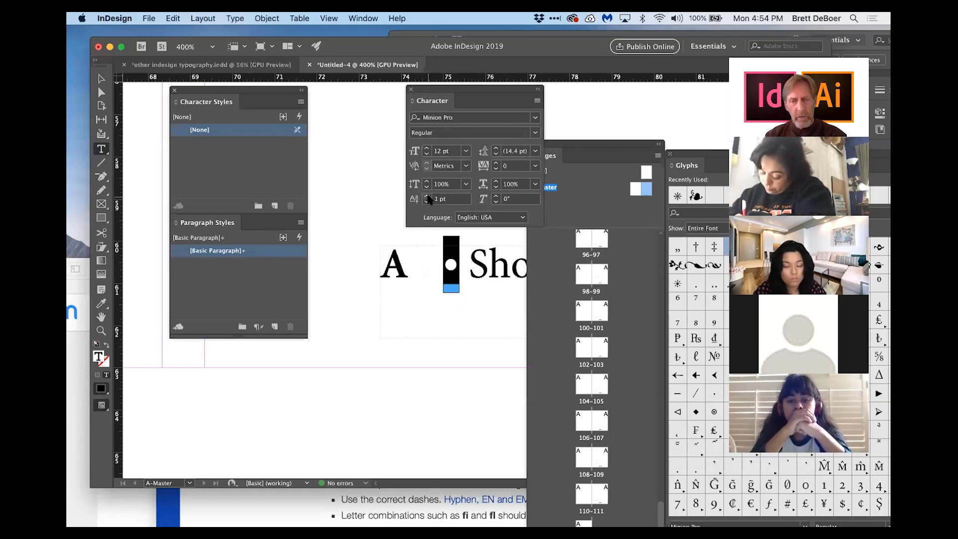
{"action": "mouse_move", "coordinate": [451, 274]}
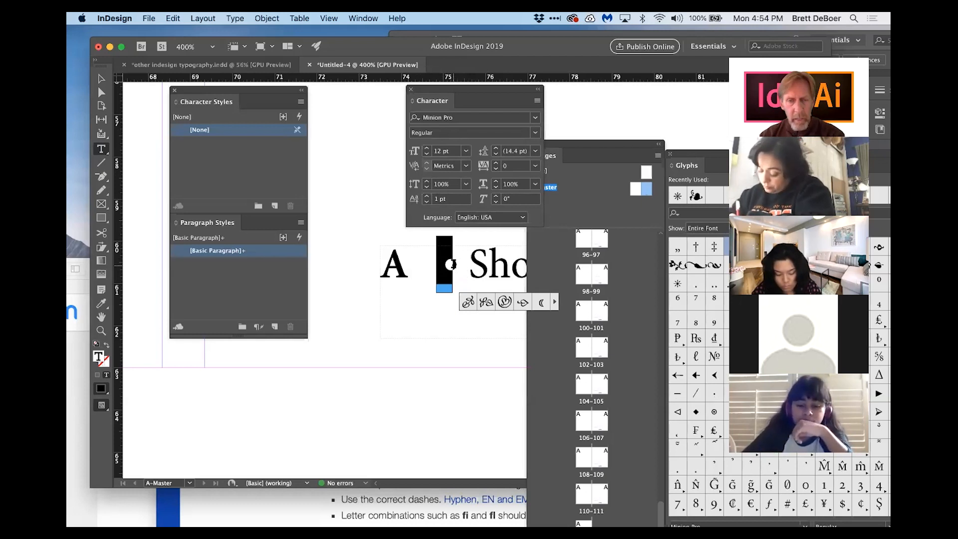
{"action": "left_click", "coordinate": [427, 196]}
{"action": "left_click", "coordinate": [427, 196]}
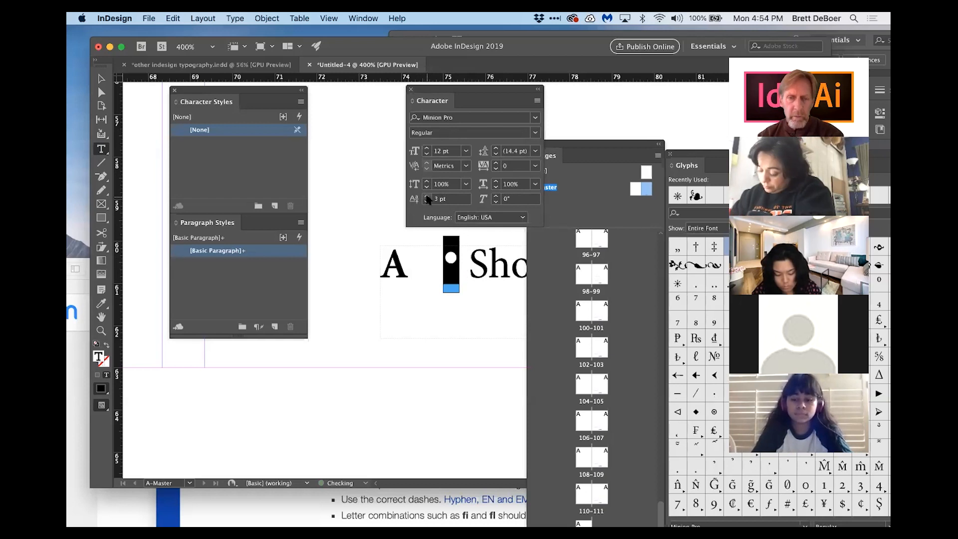
{"action": "left_click", "coordinate": [428, 200]}
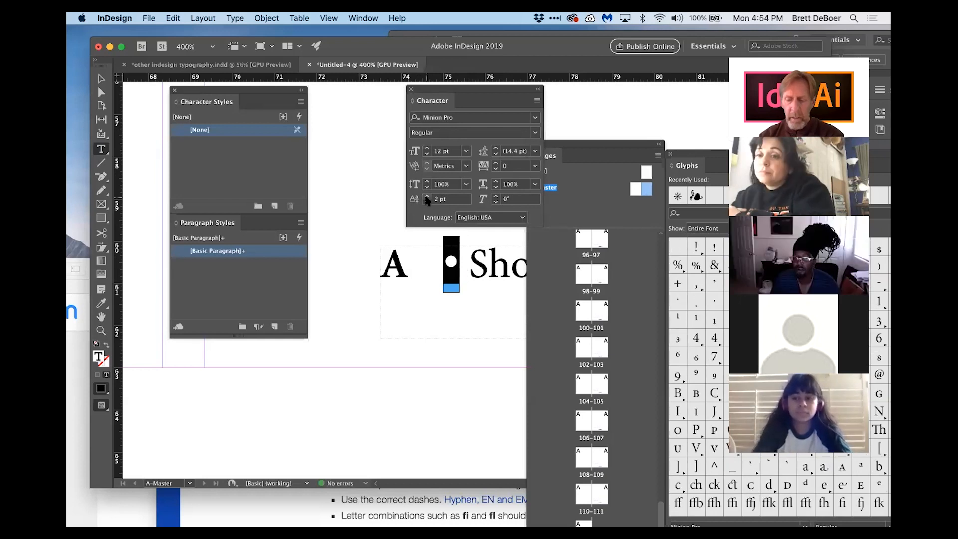
{"action": "double_click", "coordinate": [455, 252]}
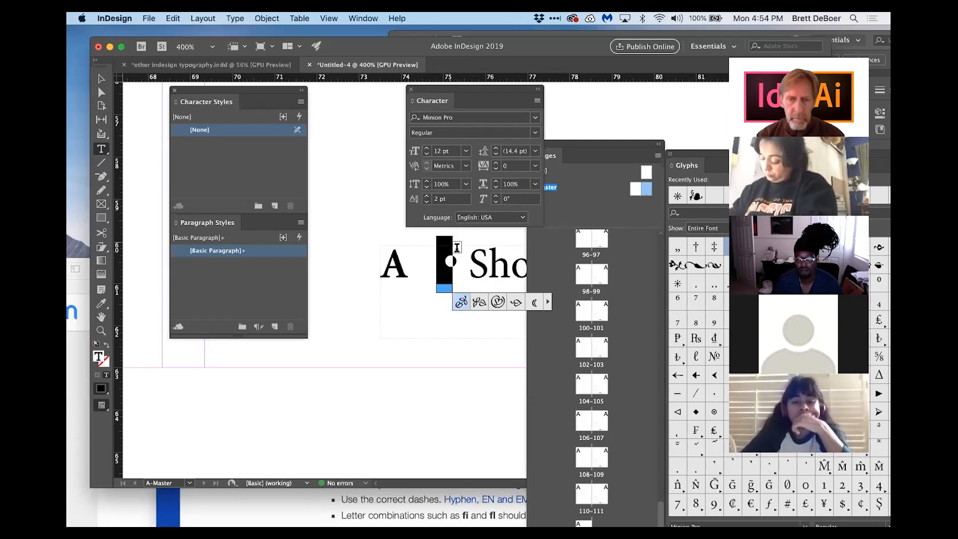
{"action": "key", "text": "Escape"}
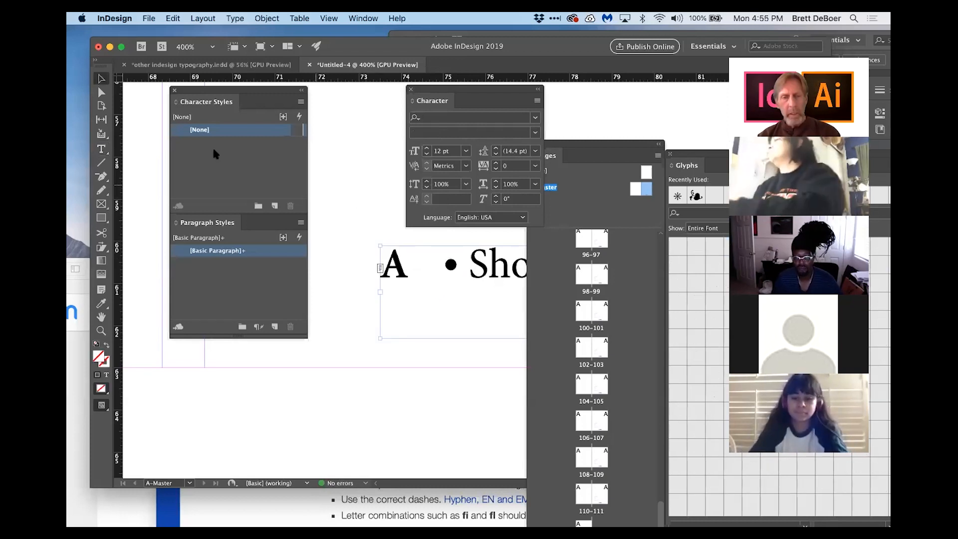
Step: Reduce the bullet's font size to 11 pt
{"action": "left_click", "coordinate": [103, 152]}
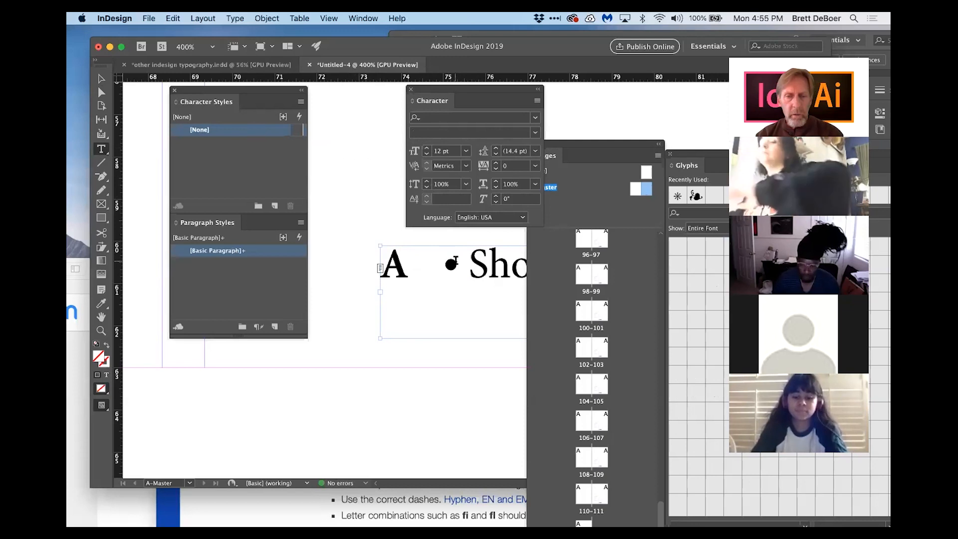
{"action": "left_click", "coordinate": [447, 264]}
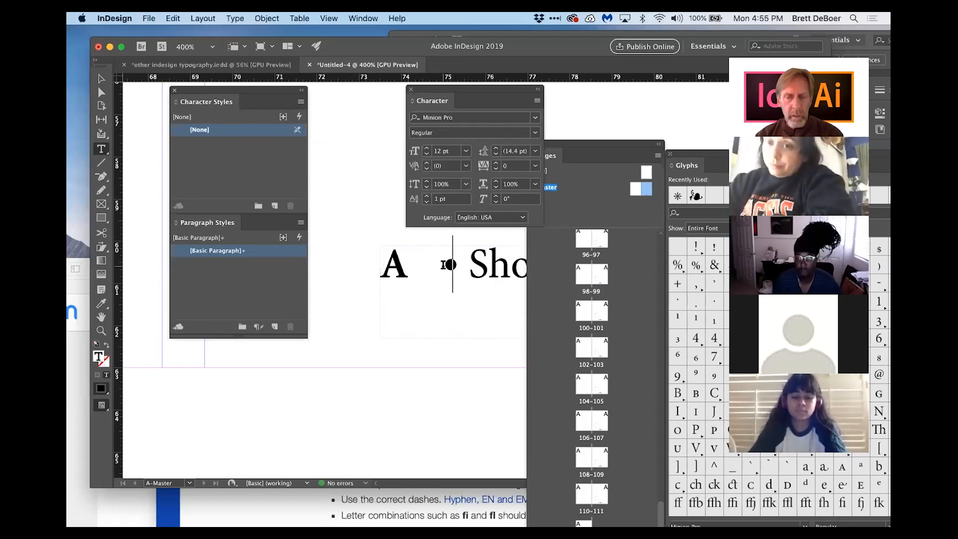
{"action": "left_click_drag", "start_coordinate": [443, 265], "coordinate": [458, 265]}
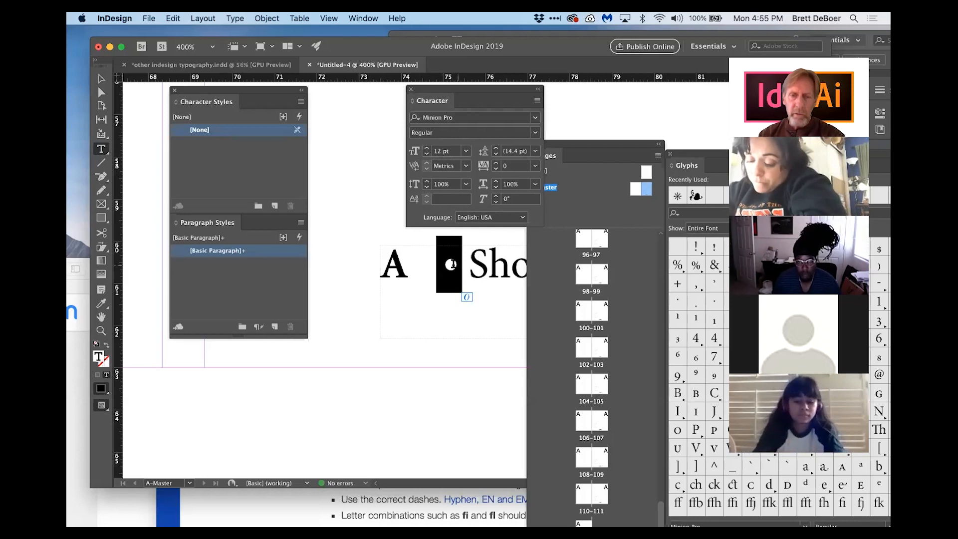
{"action": "left_click", "coordinate": [427, 154]}
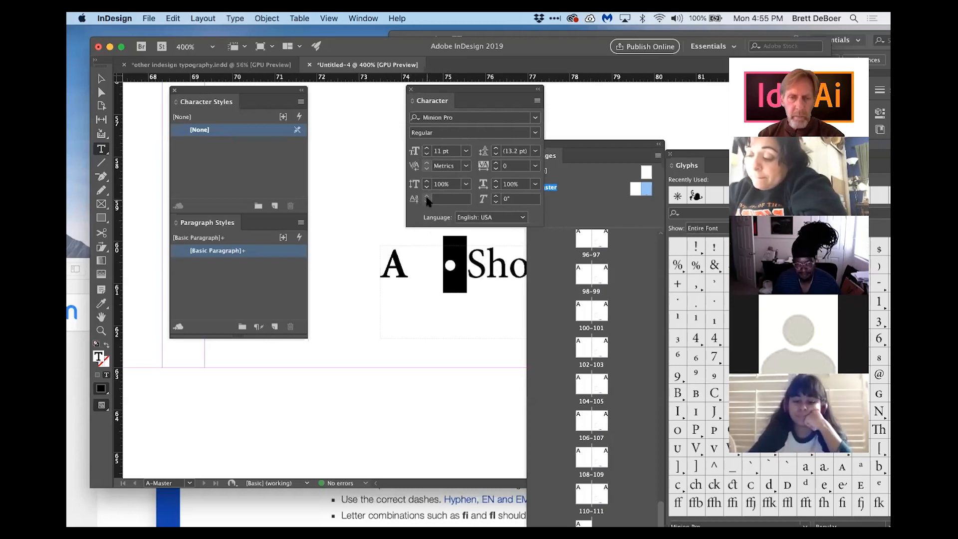
Step: Delete the extra spacing between the page number marker and the bullet
{"action": "key", "text": "Escape"}
{"action": "left_click", "coordinate": [102, 149]}
{"action": "left_click", "coordinate": [444, 266]}
{"action": "key", "text": "BackSpace"}
{"action": "key", "text": "BackSpace"}
{"action": "key", "text": "BackSpace"}
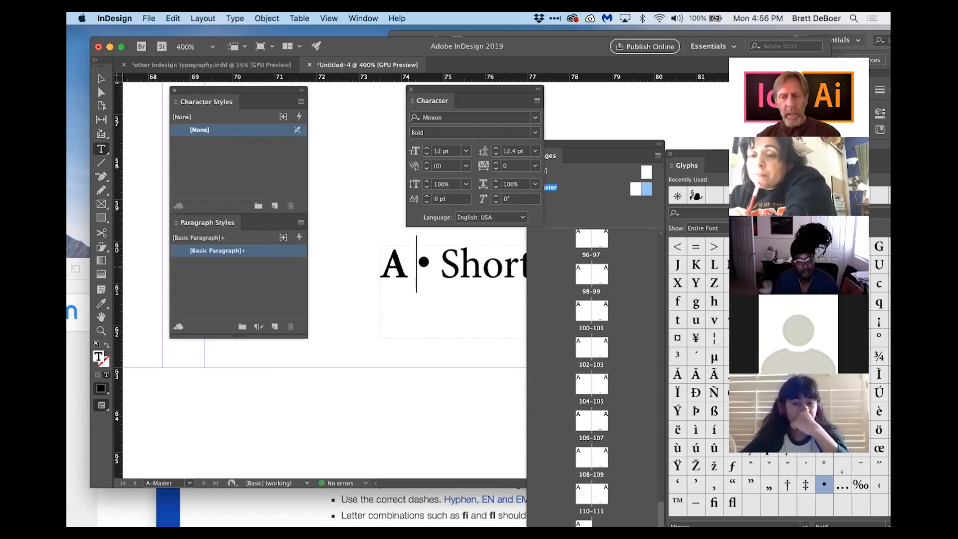
{"action": "scroll", "coordinate": [431, 288], "scroll_direction": "right", "scroll_amount": 5}
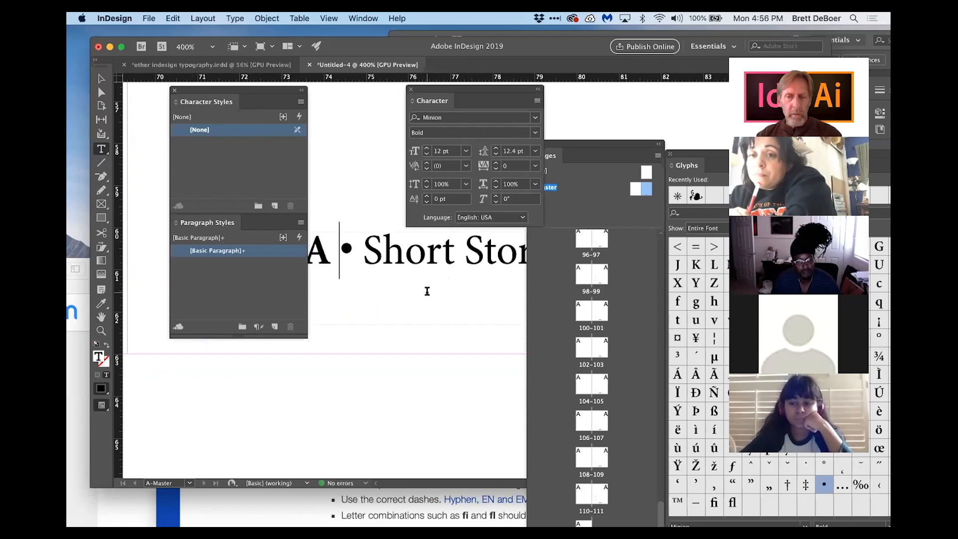
{"action": "left_click_drag", "start_coordinate": [355, 244], "coordinate": [546, 250]}
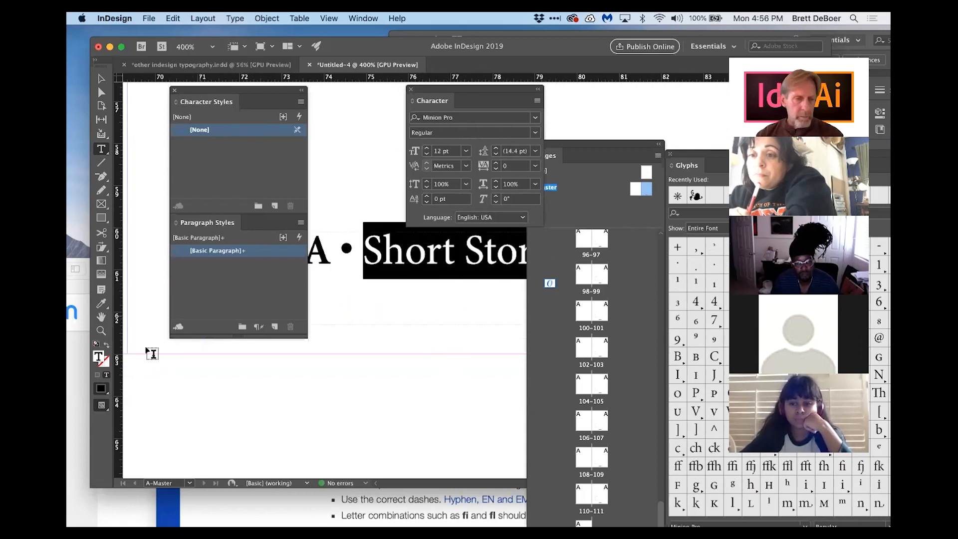
{"action": "double_click", "coordinate": [99, 355]}
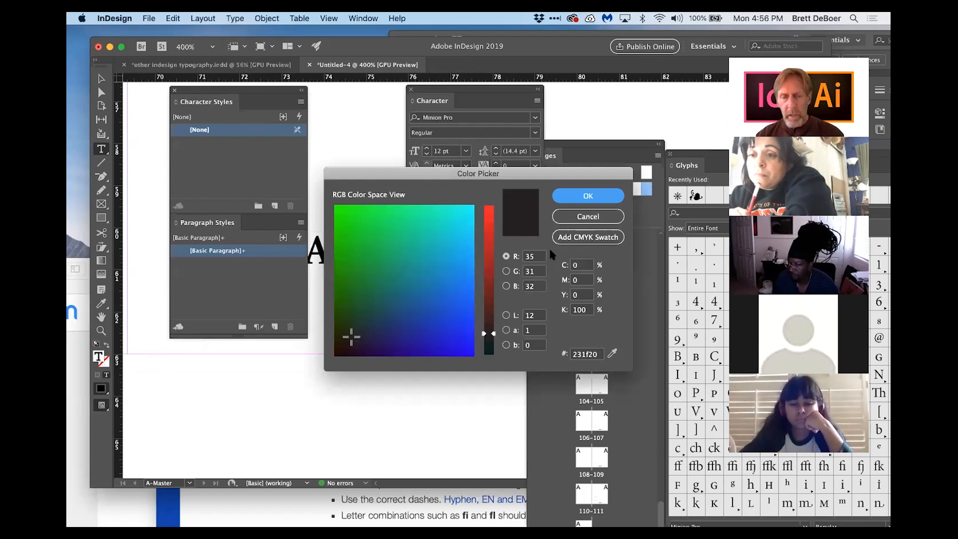
{"action": "left_click", "coordinate": [587, 216]}
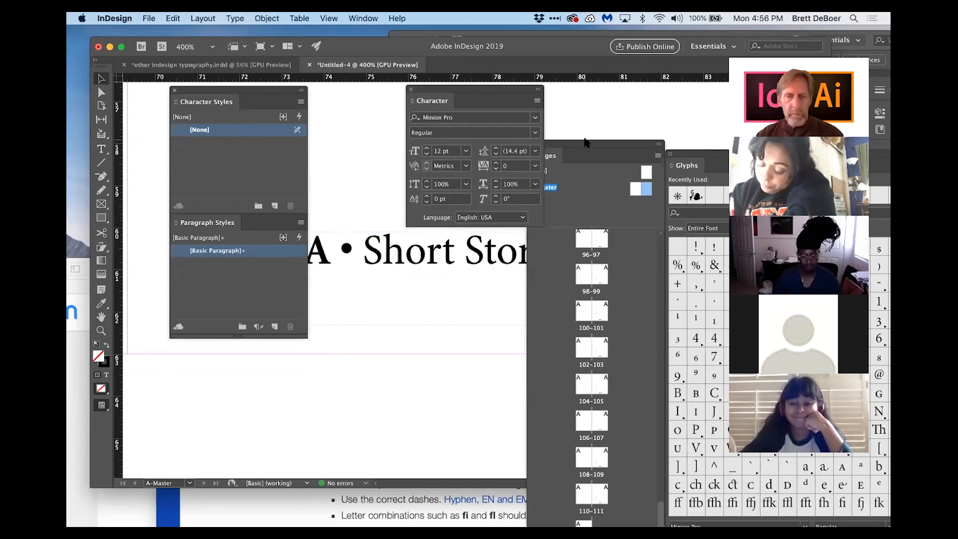
Step: Move the panels aside and draw a rectangle frame around the Short Stories text
{"action": "left_click_drag", "start_coordinate": [572, 148], "coordinate": [675, 132]}
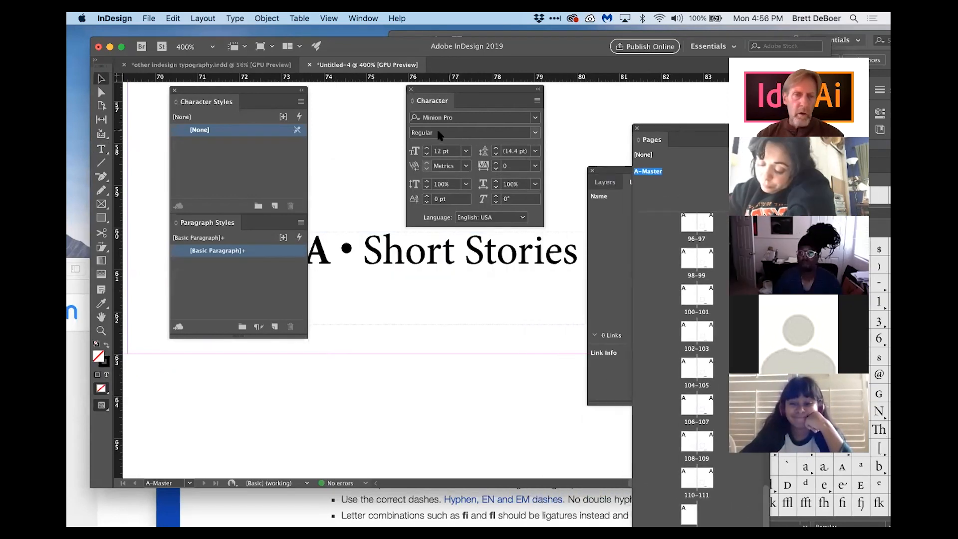
{"action": "left_click_drag", "start_coordinate": [279, 88], "coordinate": [261, 287]}
{"action": "left_click", "coordinate": [101, 218]}
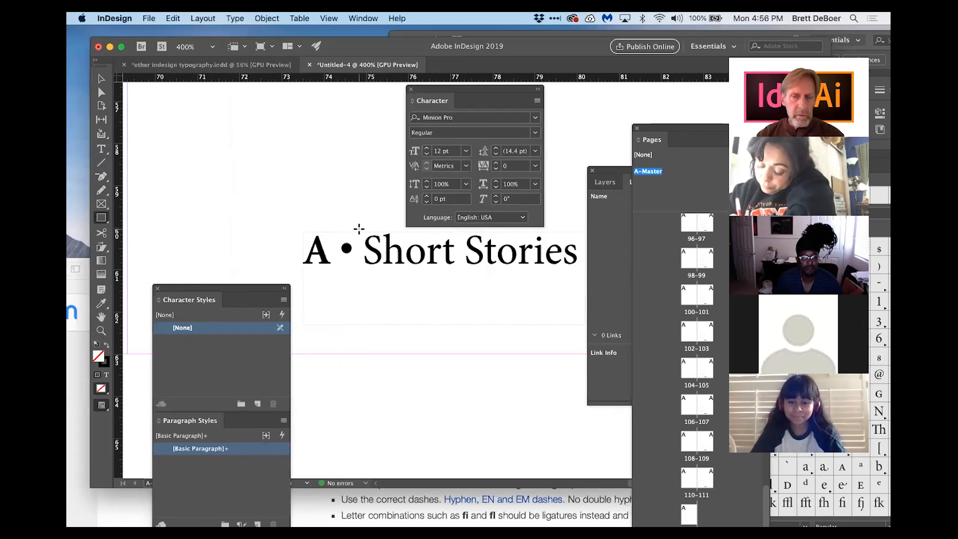
{"action": "left_click_drag", "start_coordinate": [360, 232], "coordinate": [584, 271]}
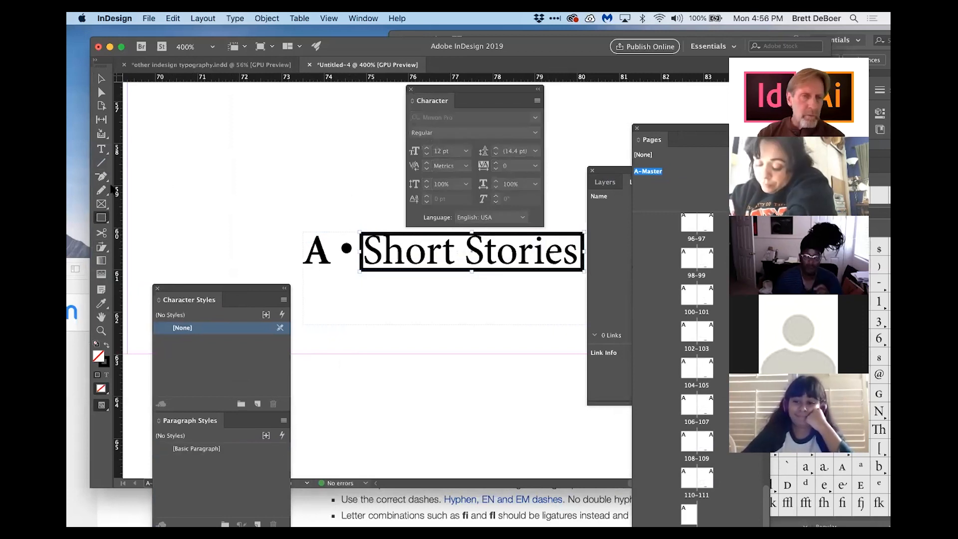
Step: Give the frame around the Short Stories text a 1 pt stroke and deselect it
{"action": "double_click", "coordinate": [101, 163]}
{"action": "left_click", "coordinate": [576, 286]}
{"action": "key", "text": "Down"}
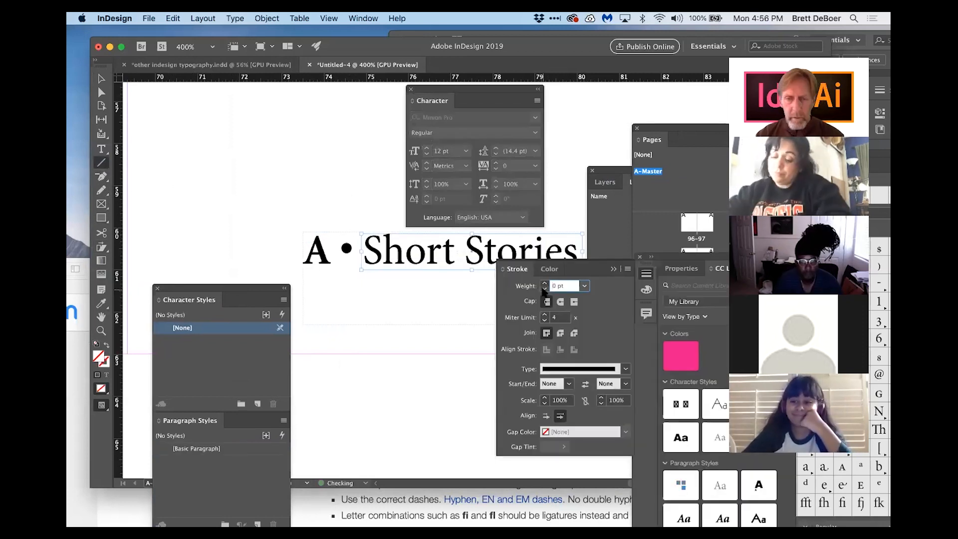
{"action": "left_click", "coordinate": [584, 286]}
{"action": "left_click", "coordinate": [574, 31]}
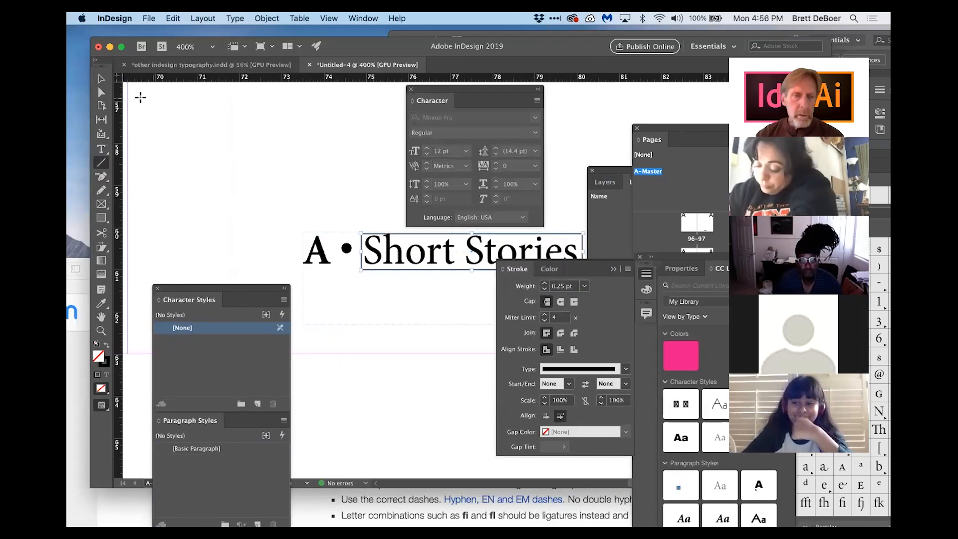
{"action": "left_click", "coordinate": [102, 79]}
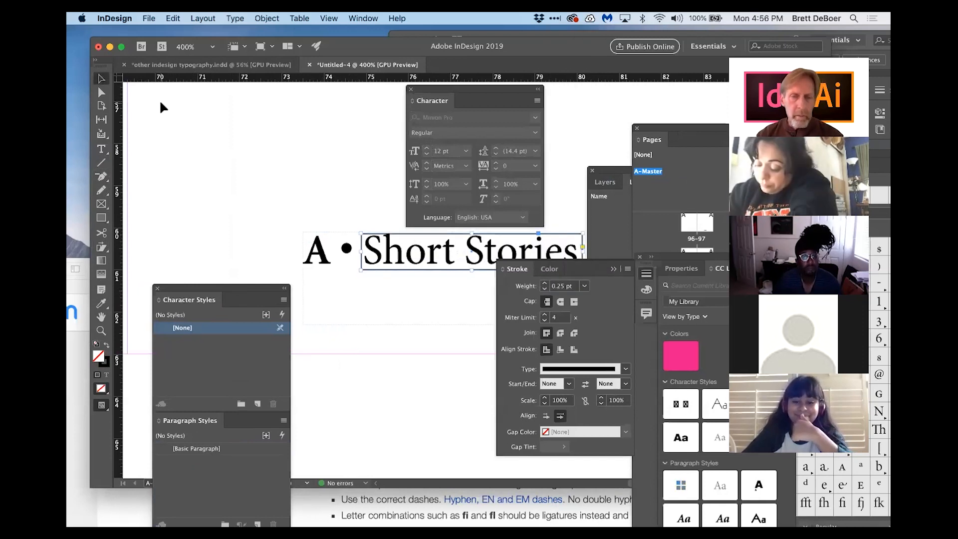
{"action": "left_click", "coordinate": [210, 146]}
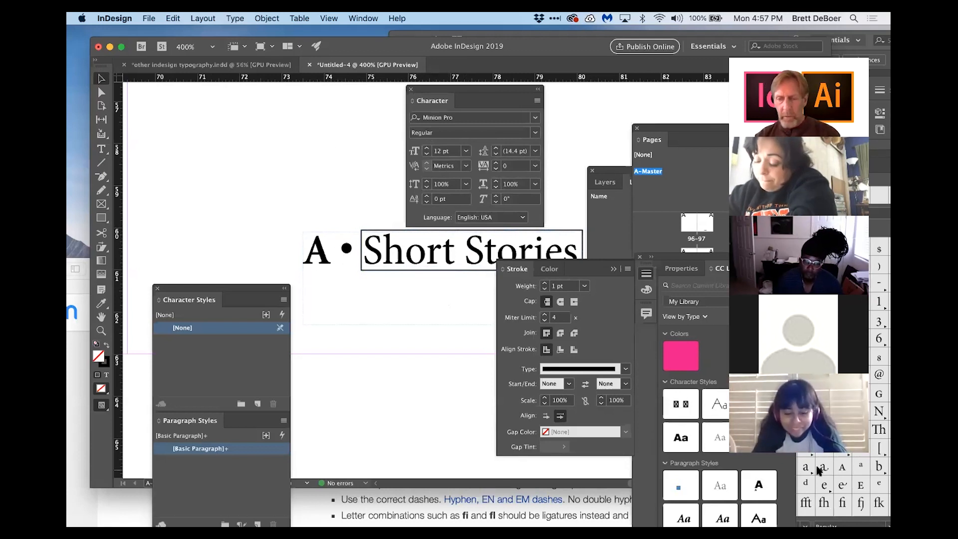
Step: Preview the automatic page numbers on document pages, then return to the A-Master
{"action": "double_click", "coordinate": [706, 380]}
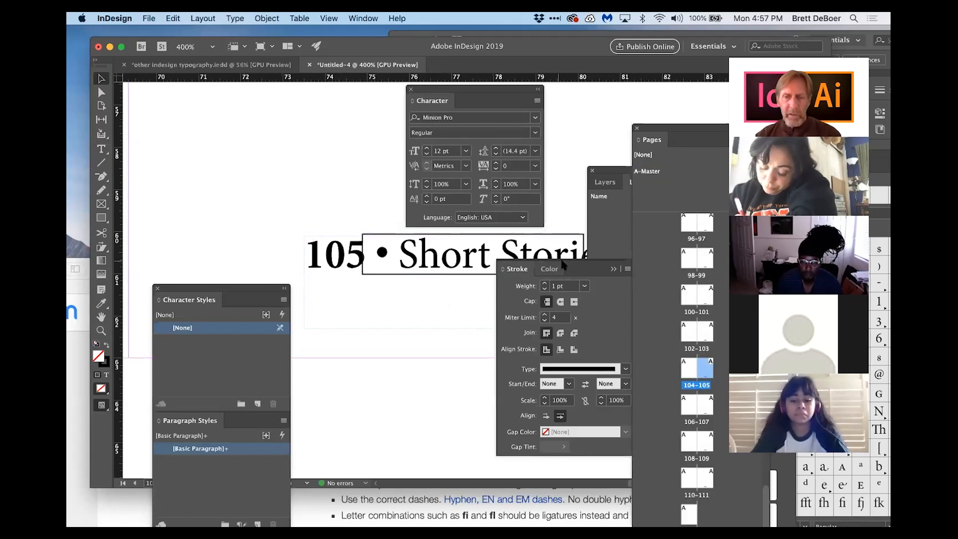
{"action": "left_click_drag", "start_coordinate": [547, 283], "coordinate": [478, 385]}
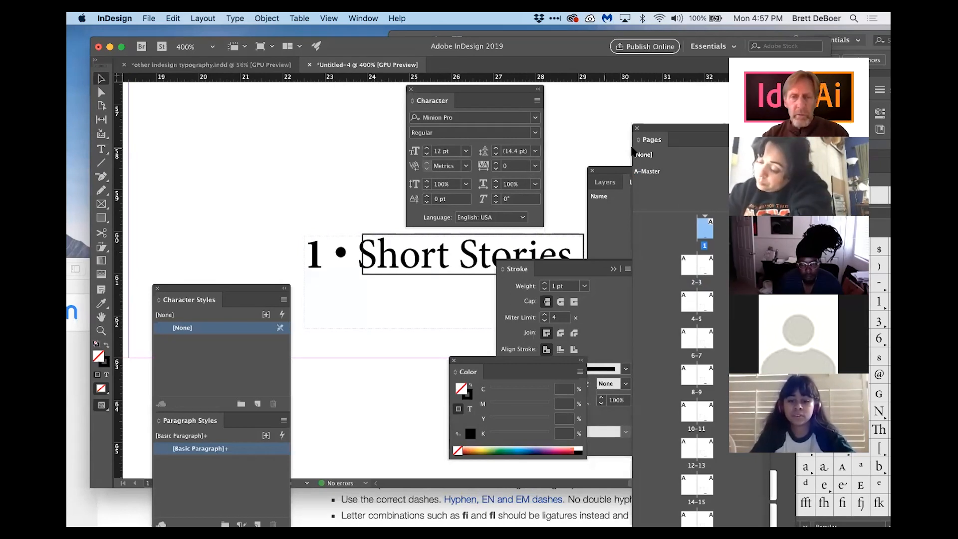
{"action": "double_click", "coordinate": [650, 171]}
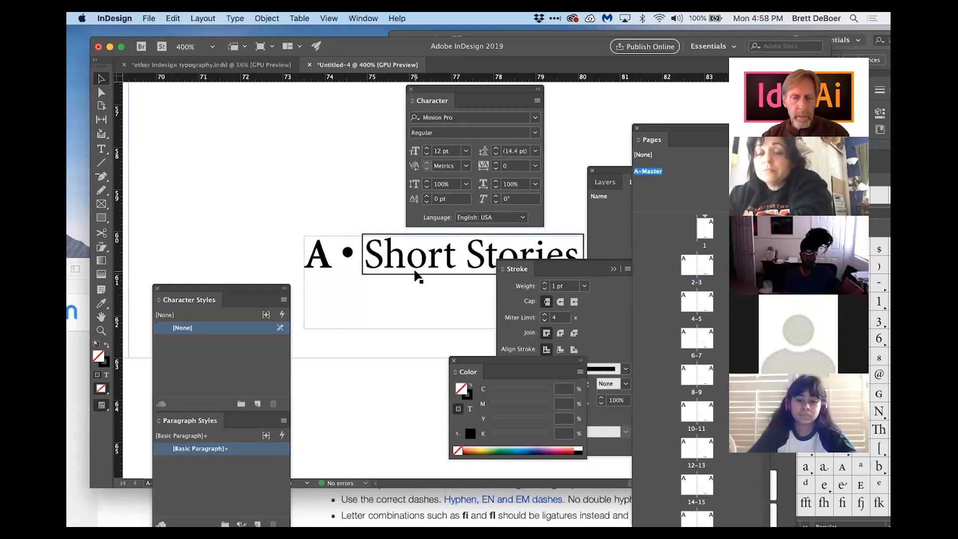
Step: Fit the master spread in view and draw a horizontal line across the right page just above the footer
{"action": "left_click", "coordinate": [415, 272]}
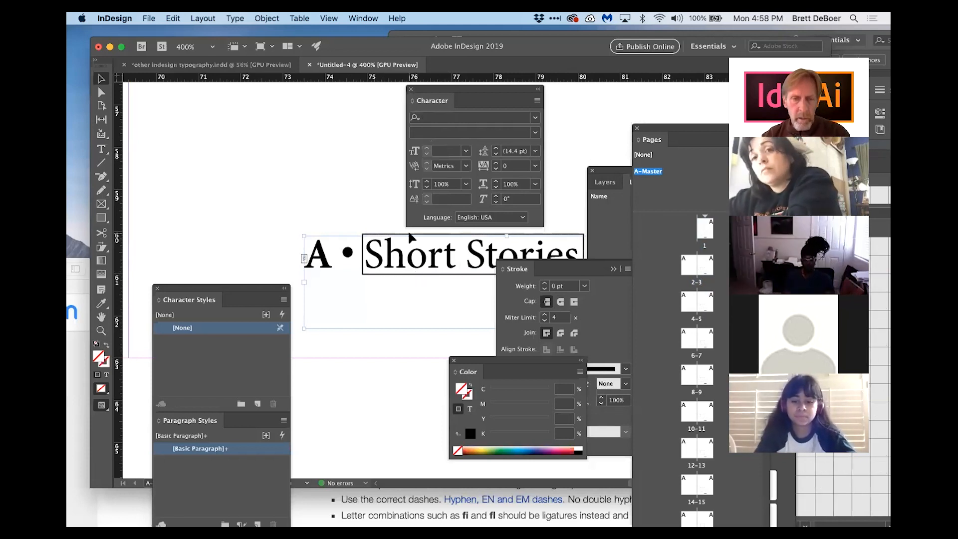
{"action": "key", "text": "super+0"}
{"action": "scroll", "coordinate": [433, 346], "scroll_direction": "down", "scroll_amount": 2}
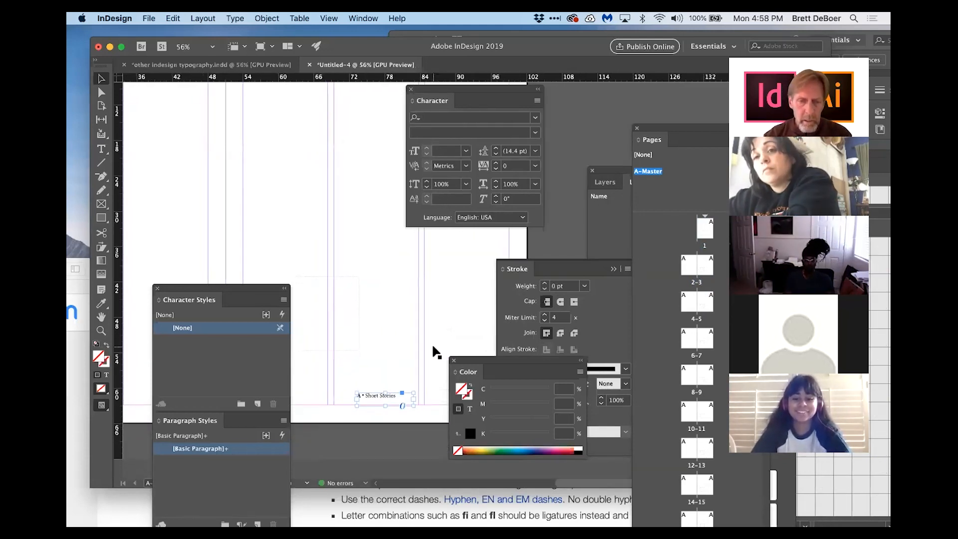
{"action": "left_click", "coordinate": [454, 360]}
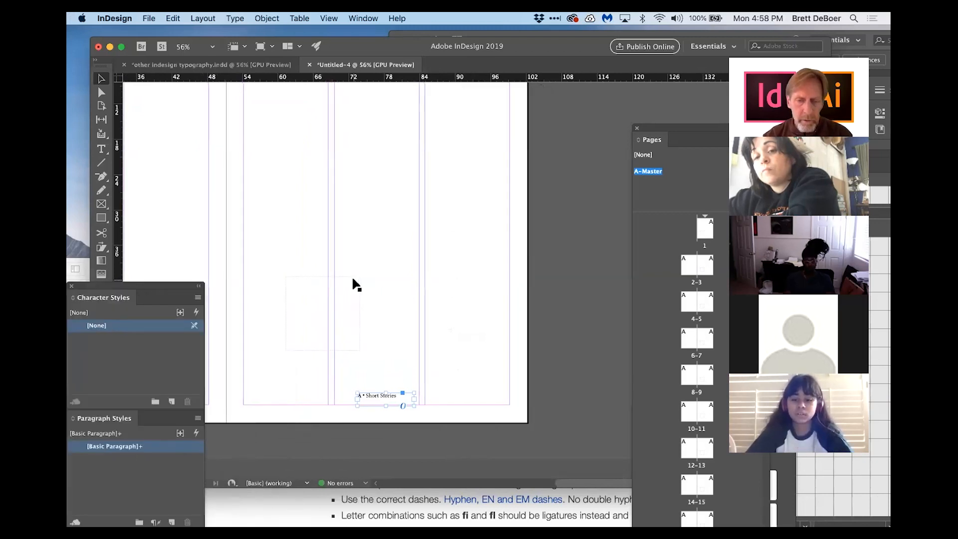
{"action": "scroll", "coordinate": [352, 279], "scroll_direction": "left", "scroll_amount": 2}
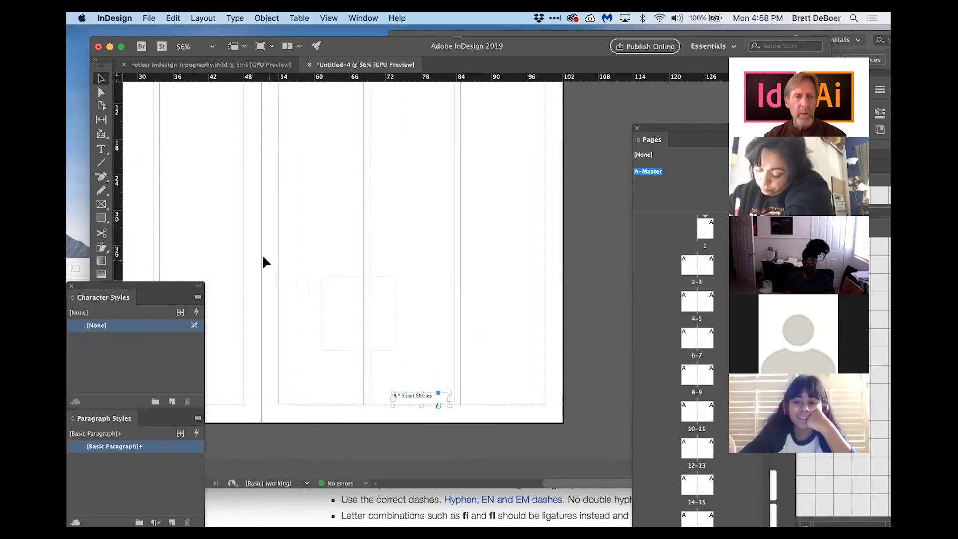
{"action": "left_click", "coordinate": [101, 162]}
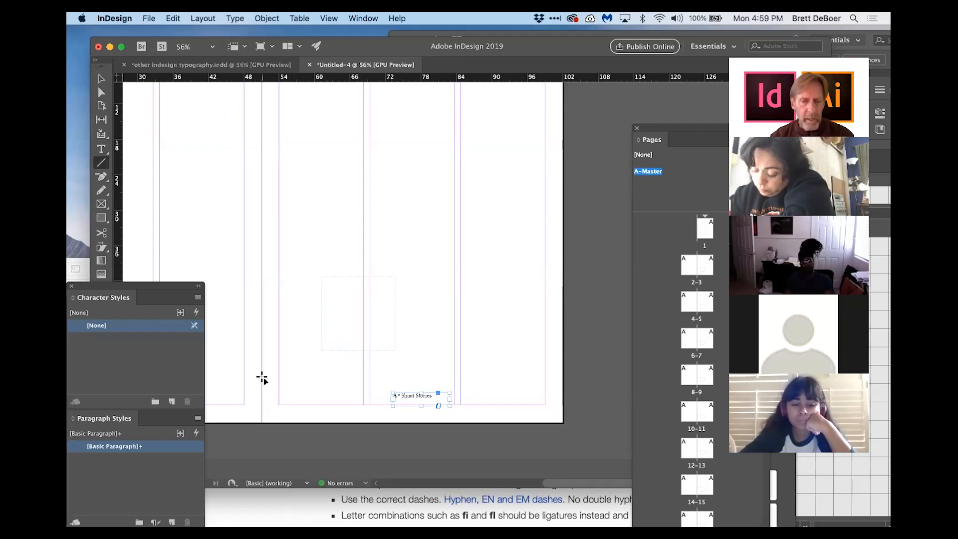
{"action": "mouse_move", "coordinate": [263, 376]}
{"action": "left_mouse_down"}
{"action": "mouse_move", "coordinate": [474, 367]}
{"action": "mouse_move", "coordinate": [559, 376]}
{"action": "left_mouse_up"}
{"action": "scroll", "coordinate": [263, 212], "scroll_direction": "left", "scroll_amount": 3}
{"action": "scroll", "coordinate": [263, 211], "scroll_direction": "left", "scroll_amount": 5}
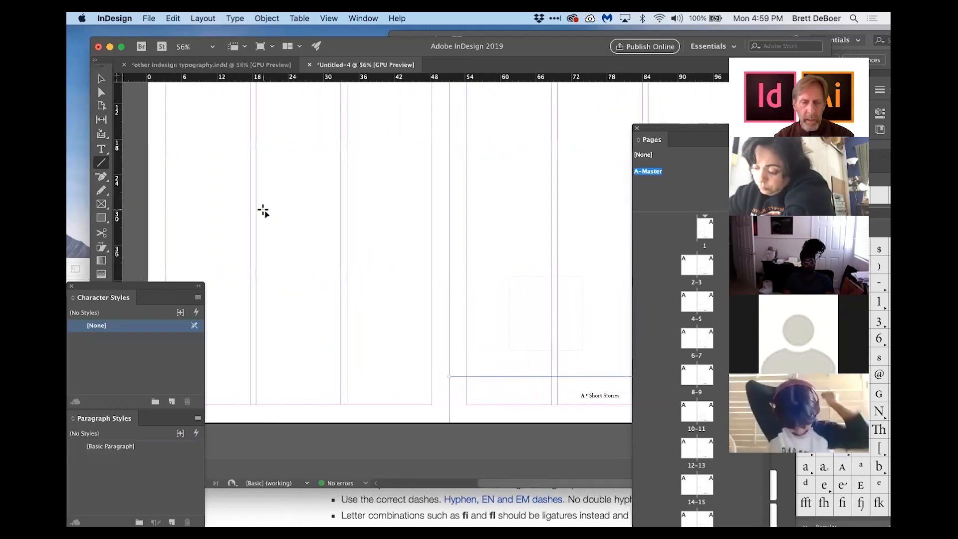
Step: Duplicate the line onto the left master page, nudge the copy, and delete it
{"action": "key", "text": "v"}
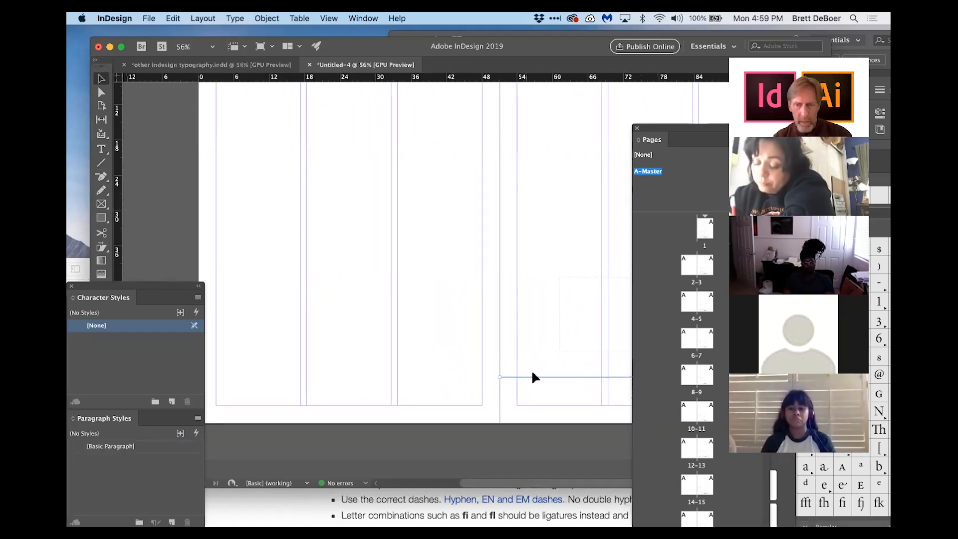
{"action": "left_click_drag", "start_coordinate": [536, 376], "coordinate": [240, 367]}
{"action": "left_click", "coordinate": [473, 271]}
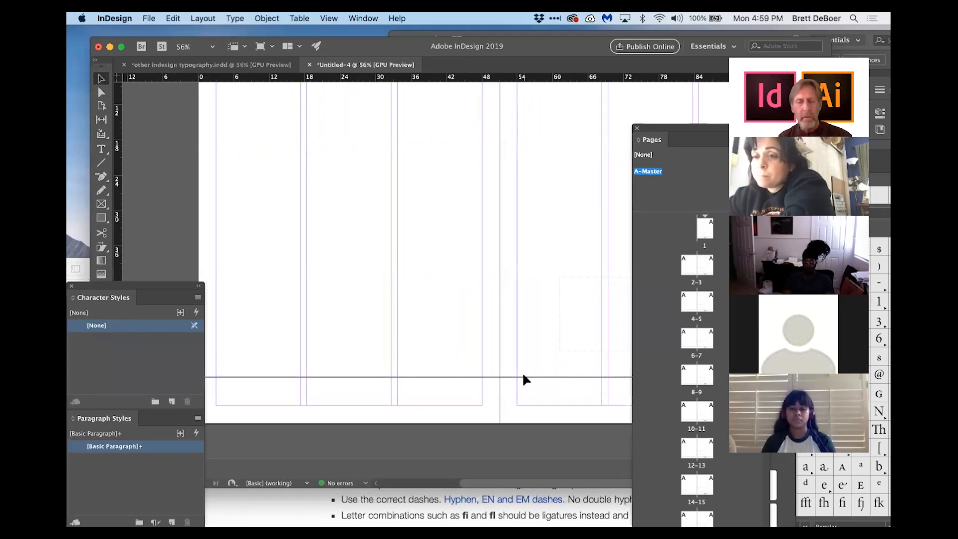
{"action": "left_click_drag", "start_coordinate": [435, 377], "coordinate": [435, 373]}
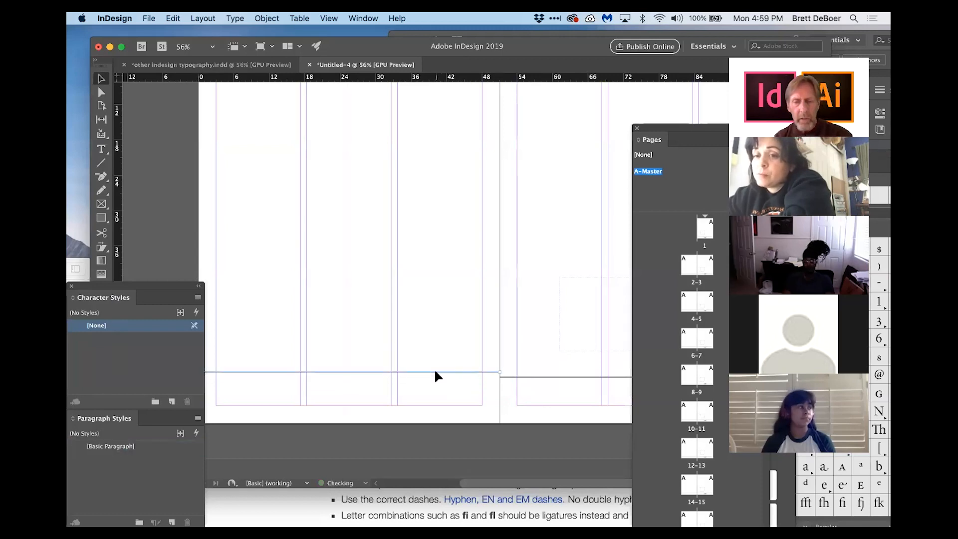
{"action": "left_click", "coordinate": [511, 396]}
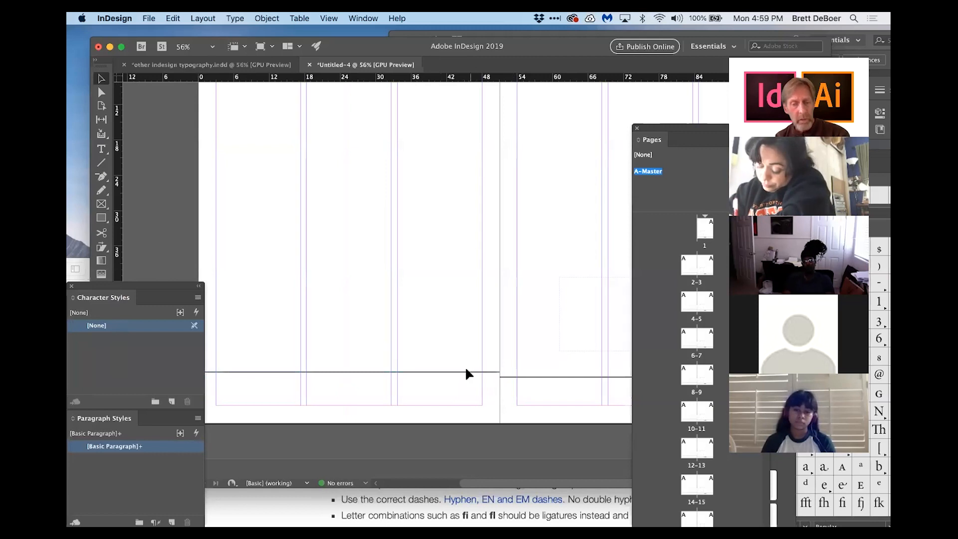
{"action": "left_click_drag", "start_coordinate": [459, 362], "coordinate": [460, 392]}
{"action": "key", "text": "Delete"}
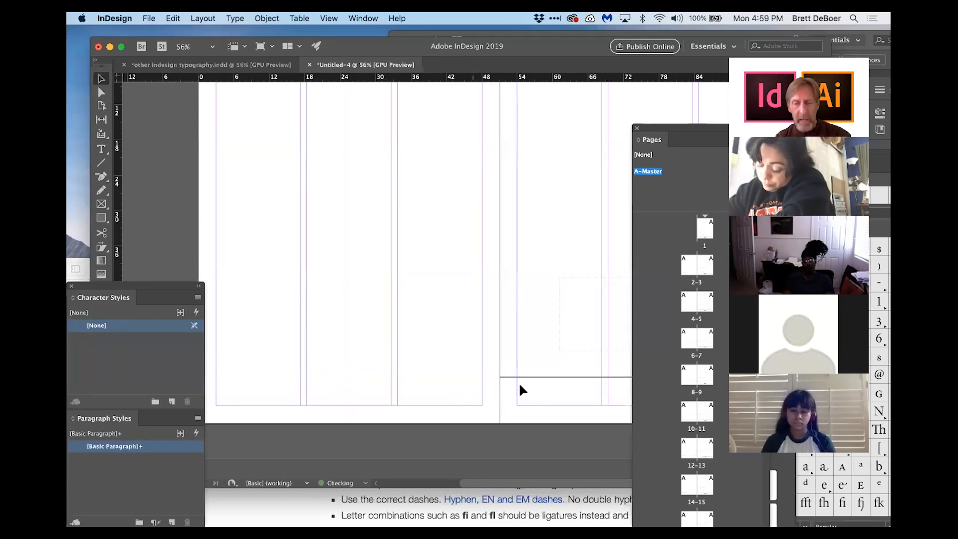
Step: Shorten the horizontal line from its left end so it sits above the Short Stories footer
{"action": "scroll", "coordinate": [548, 398], "scroll_direction": "right", "scroll_amount": 5}
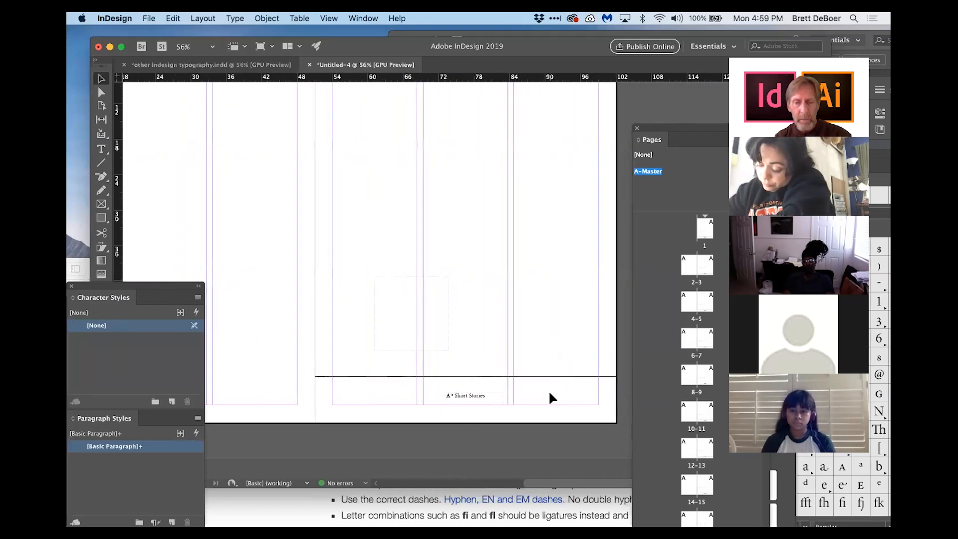
{"action": "scroll", "coordinate": [550, 398], "scroll_direction": "right", "scroll_amount": 1}
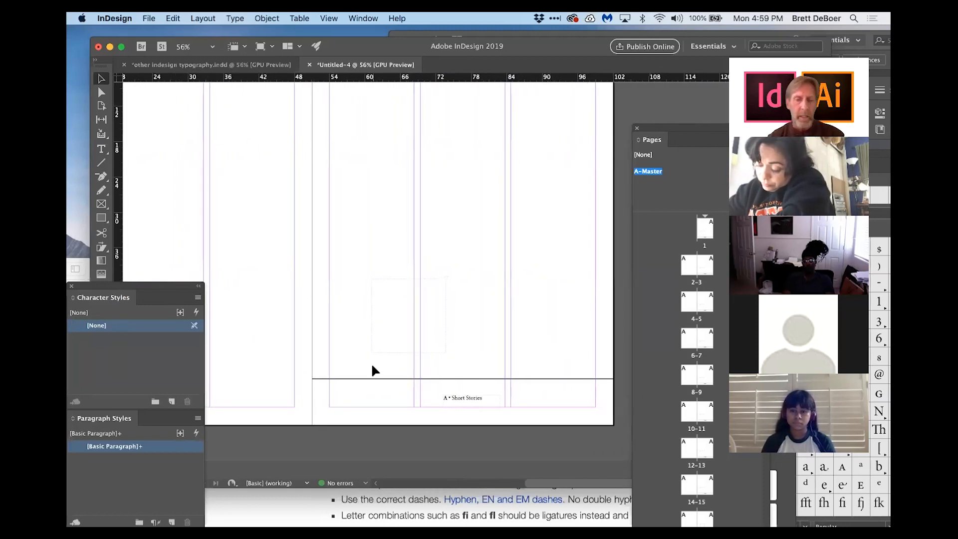
{"action": "left_click", "coordinate": [315, 378]}
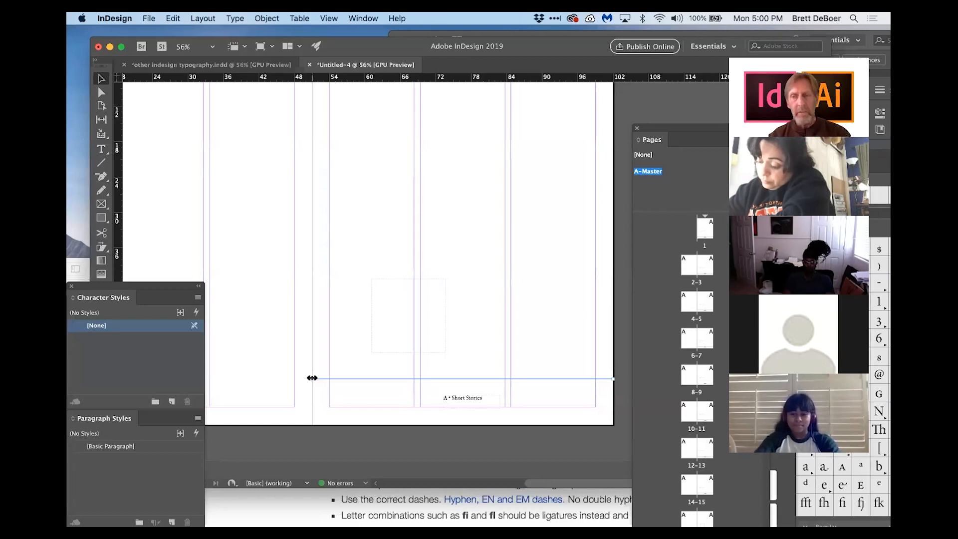
{"action": "left_click_drag", "start_coordinate": [312, 377], "coordinate": [312, 377]}
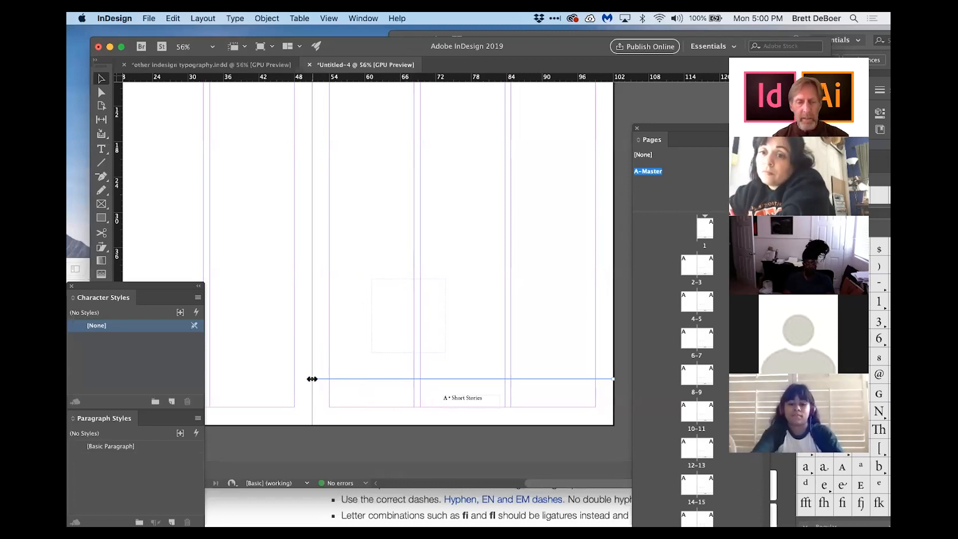
{"action": "left_click_drag", "start_coordinate": [312, 379], "coordinate": [394, 381]}
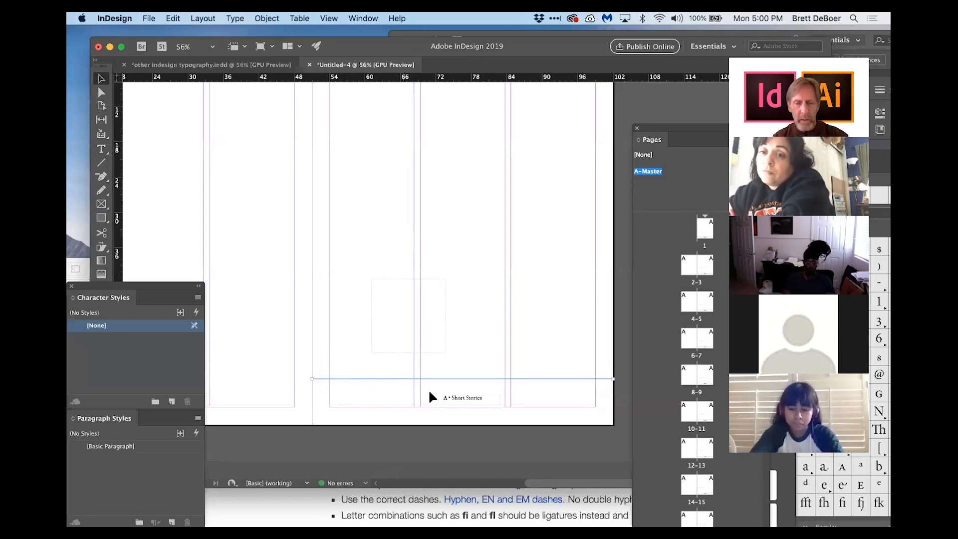
{"action": "left_click", "coordinate": [352, 321]}
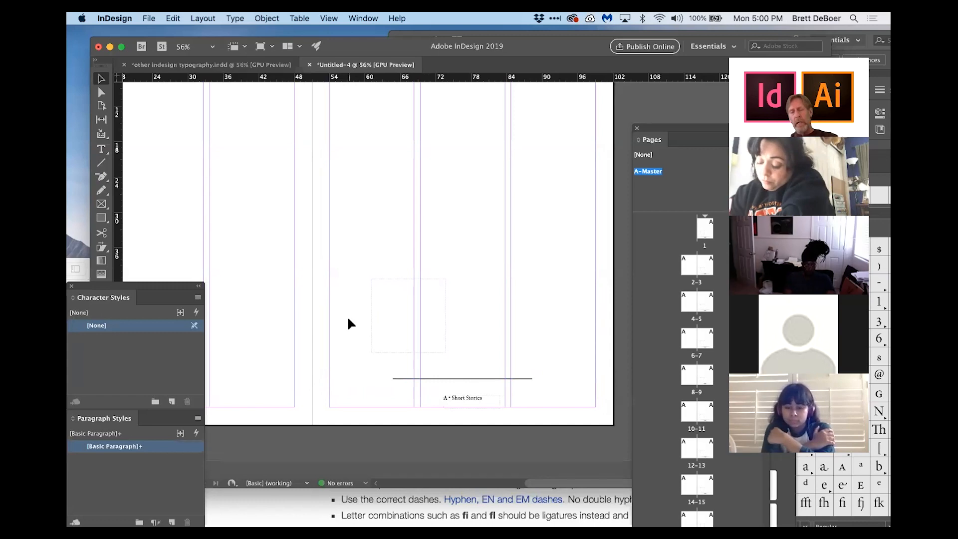
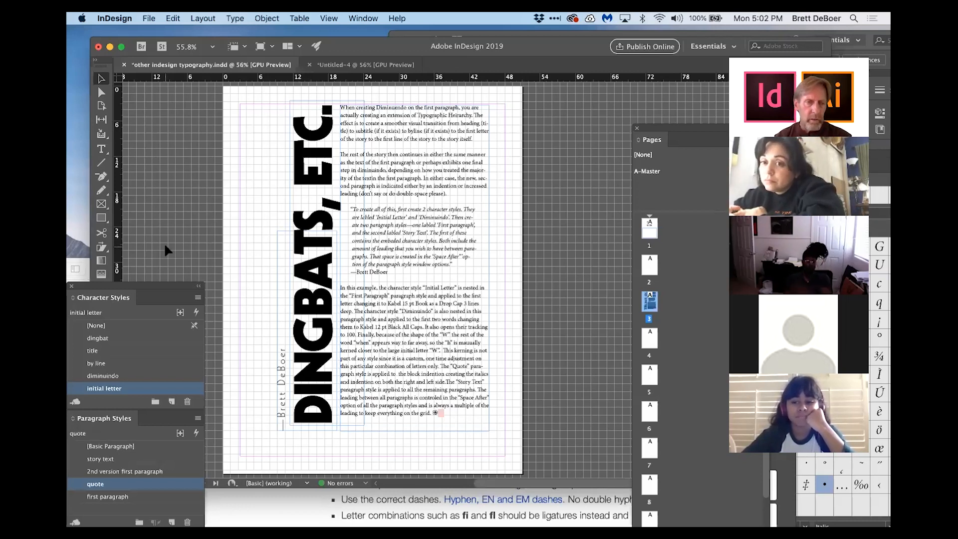
Step: Draw a rectangle frame over the lower-right body text on page 3 and select it
{"action": "left_click", "coordinate": [101, 205]}
{"action": "mouse_move", "coordinate": [498, 273]}
{"action": "left_mouse_down"}
{"action": "mouse_move", "coordinate": [411, 327]}
{"action": "mouse_move", "coordinate": [427, 376]}
{"action": "left_mouse_up"}
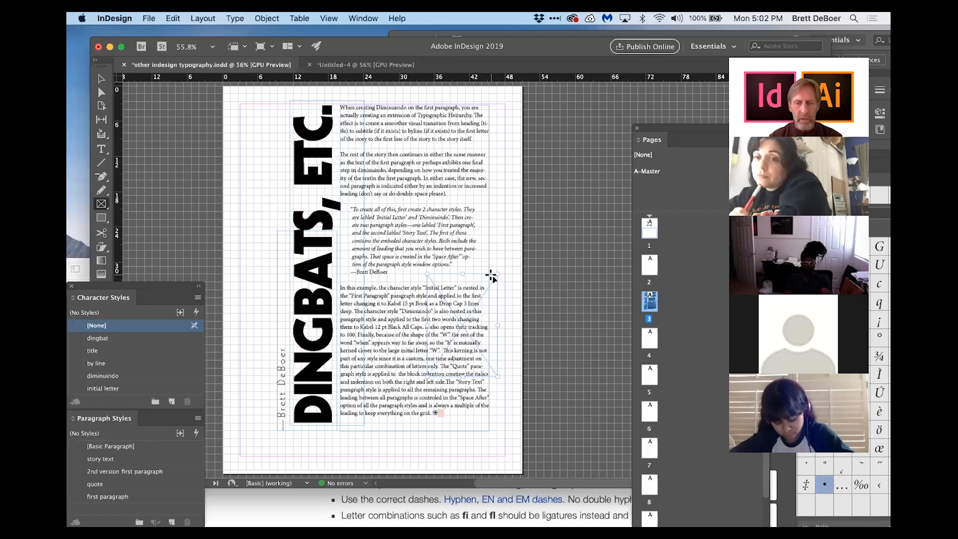
{"action": "left_click", "coordinate": [102, 78]}
{"action": "left_click", "coordinate": [440, 280]}
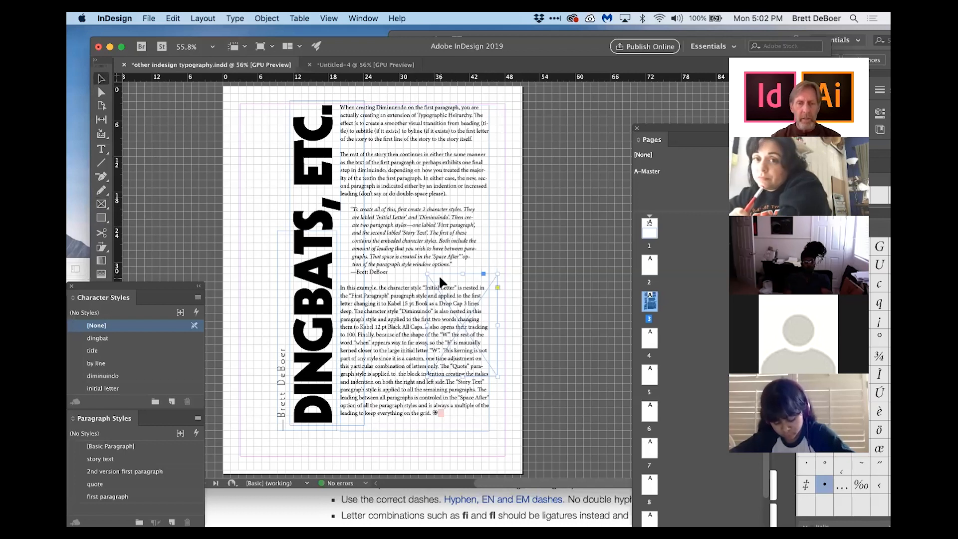
{"action": "left_click", "coordinate": [267, 18]}
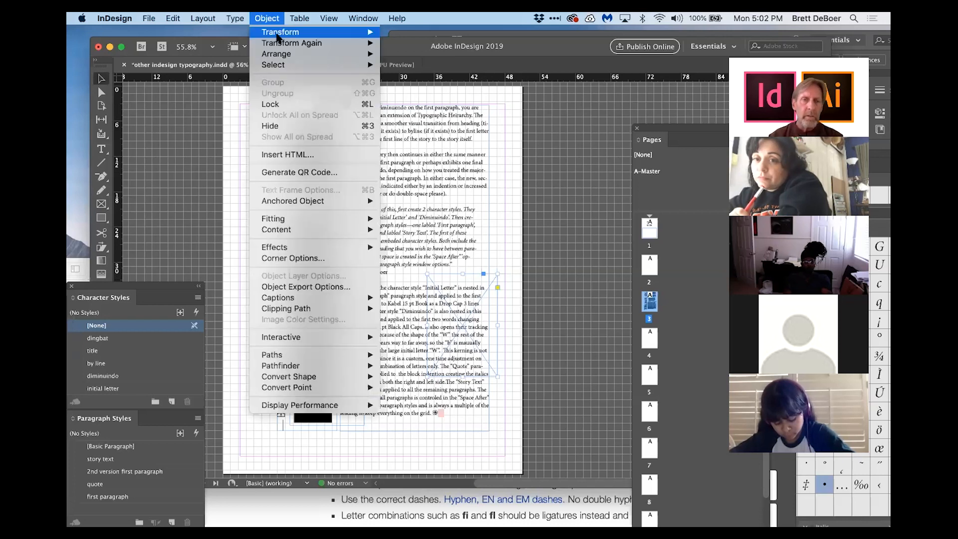
{"action": "mouse_move", "coordinate": [345, 50]}
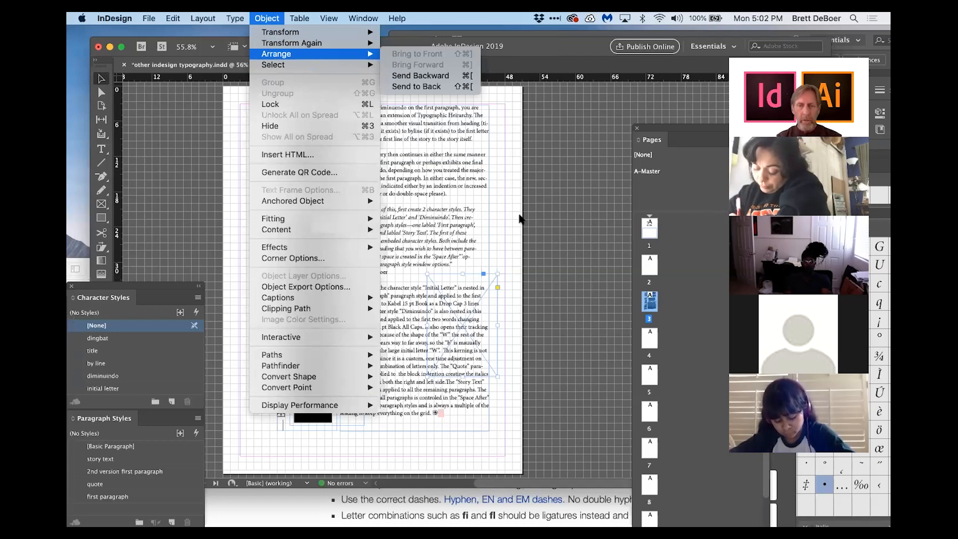
{"action": "left_click", "coordinate": [507, 209]}
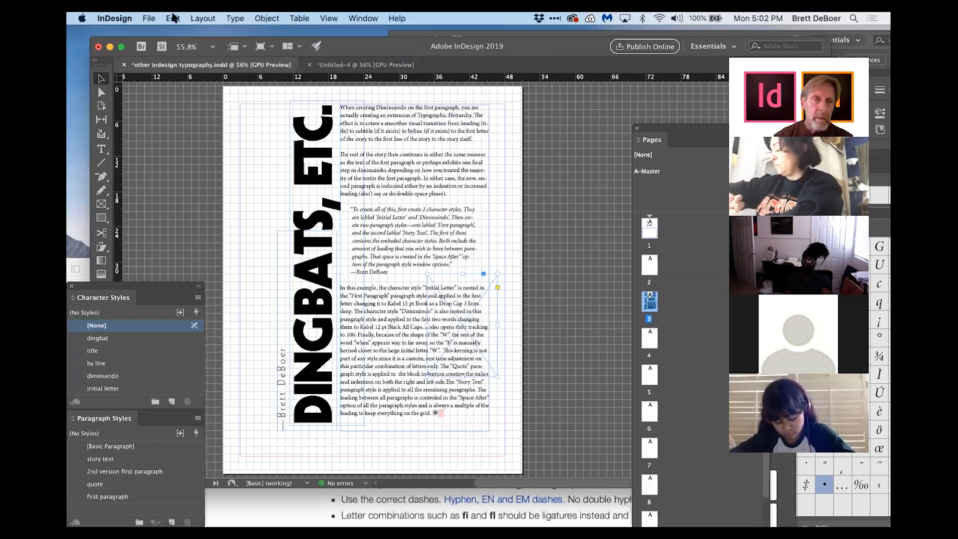
Step: Place the image nat B & sm.jpg into the selected frame
{"action": "left_click", "coordinate": [149, 19]}
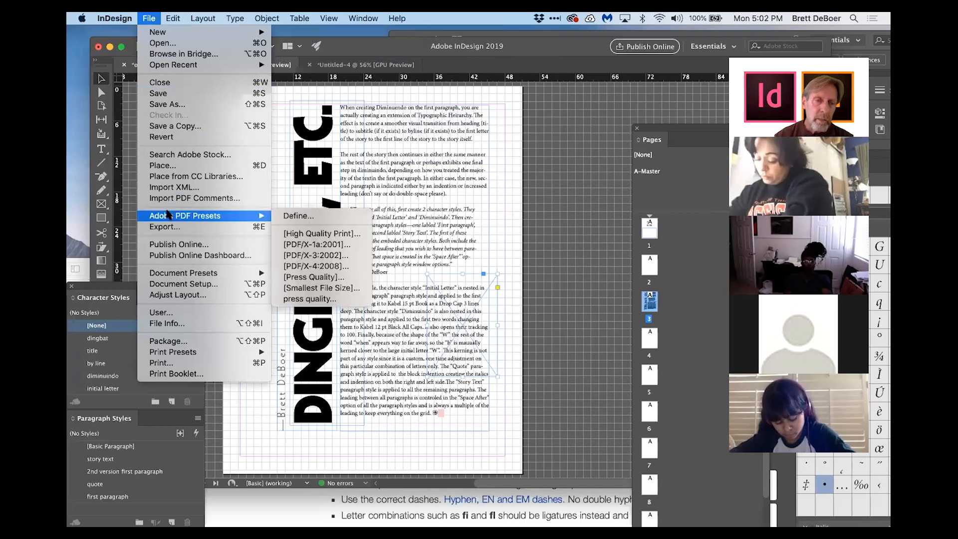
{"action": "left_click", "coordinate": [173, 165]}
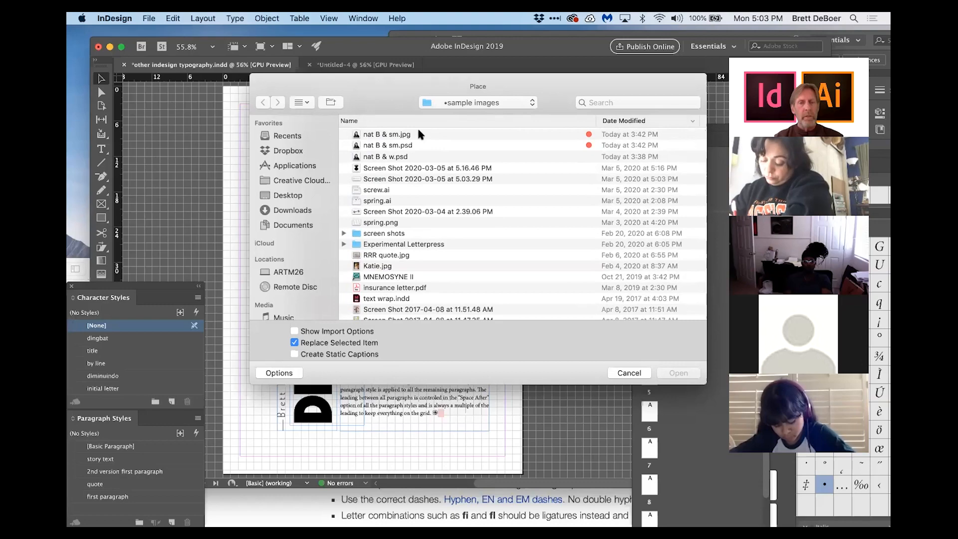
{"action": "double_click", "coordinate": [418, 132]}
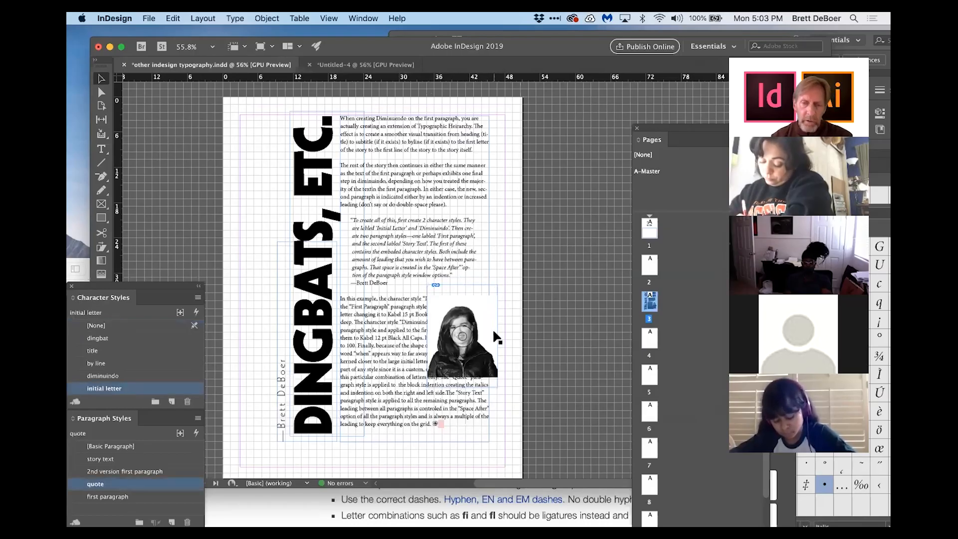
{"action": "left_click", "coordinate": [449, 314]}
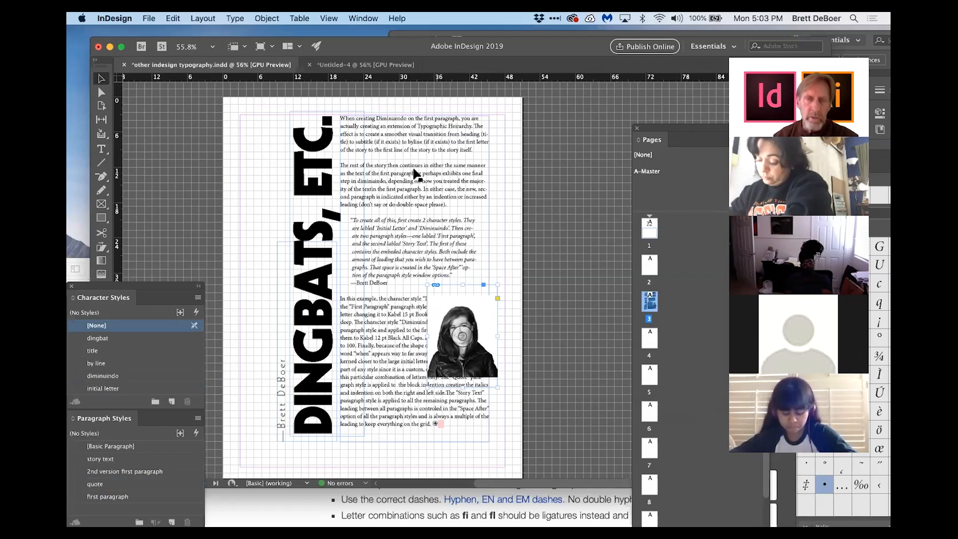
Step: Open the Text Wrap panel and wrap the body text around the image's object shape
{"action": "left_click", "coordinate": [354, 18]}
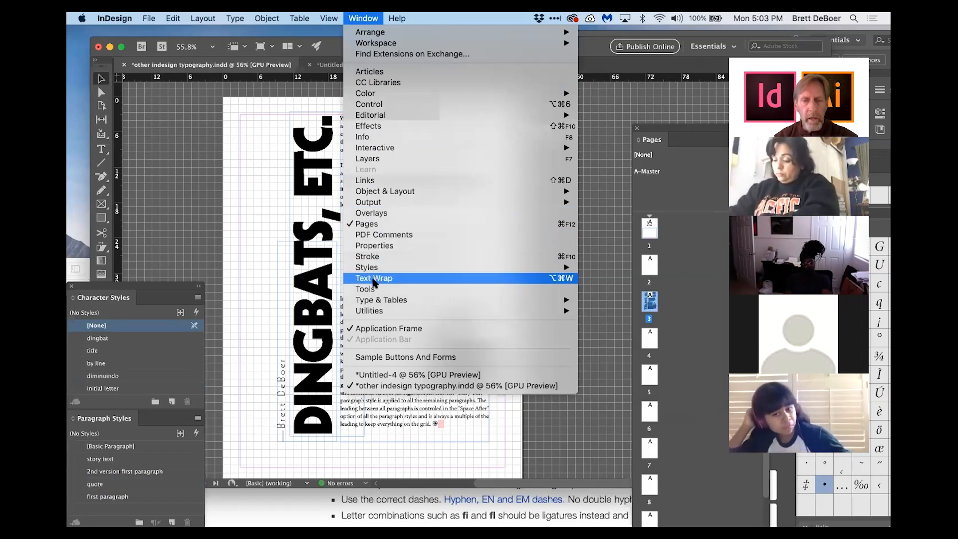
{"action": "left_click", "coordinate": [374, 278]}
{"action": "left_click_drag", "start_coordinate": [289, 270], "coordinate": [258, 117]}
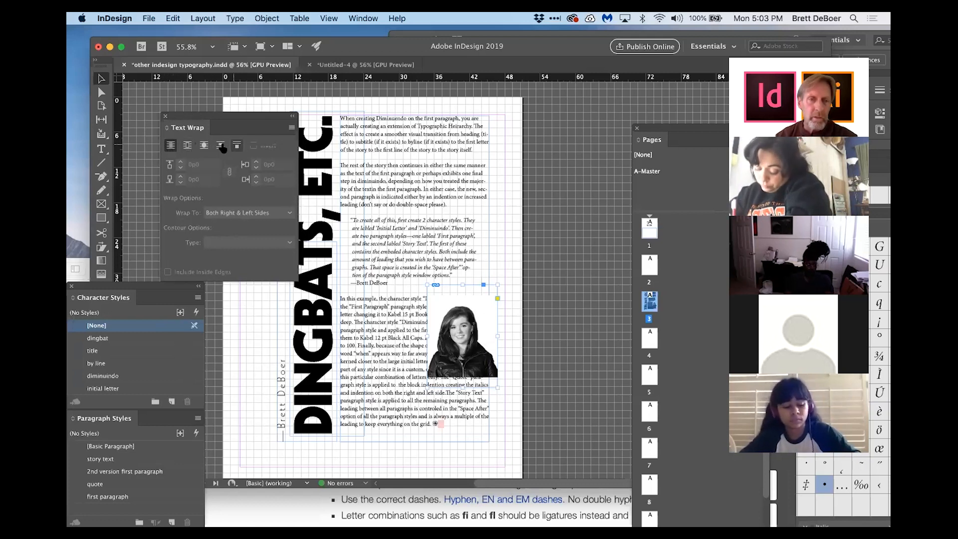
{"action": "left_click", "coordinate": [187, 145]}
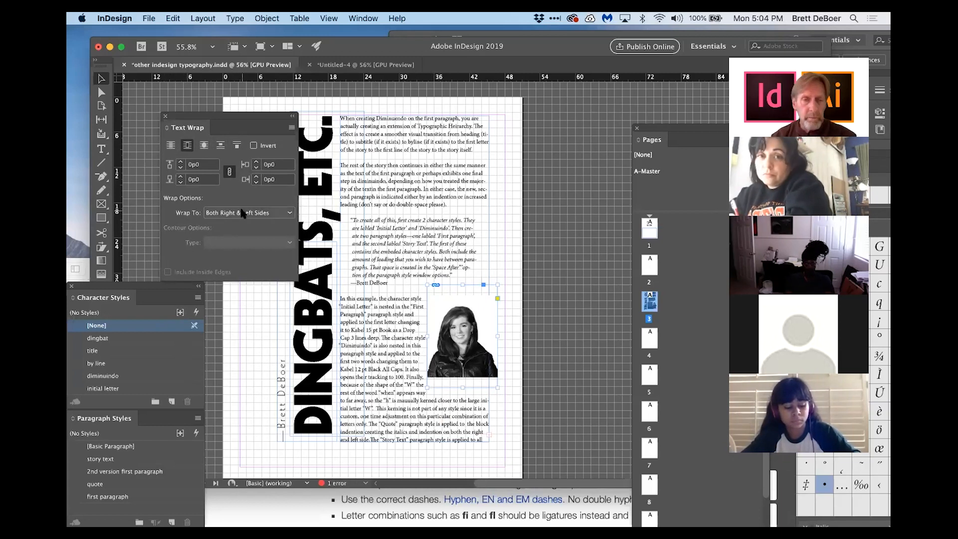
{"action": "left_click", "coordinate": [204, 145]}
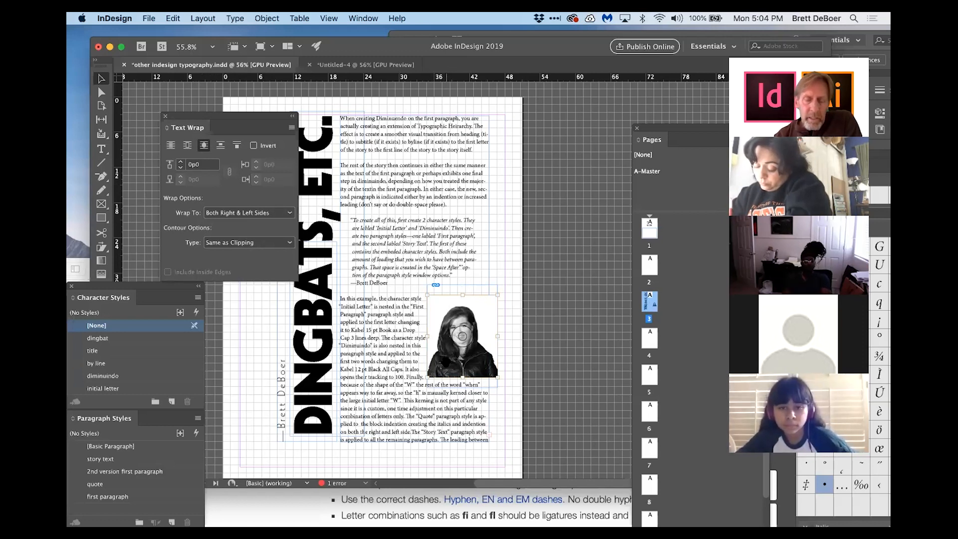
Step: Try moving the image lower and left within the text, then undo the move
{"action": "left_click_drag", "start_coordinate": [462, 336], "coordinate": [420, 363]}
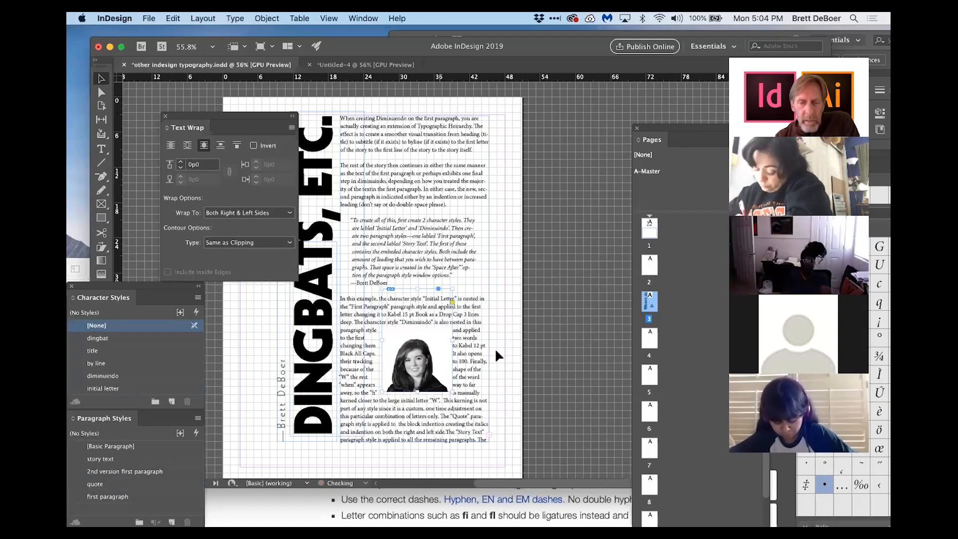
{"action": "left_click", "coordinate": [565, 340]}
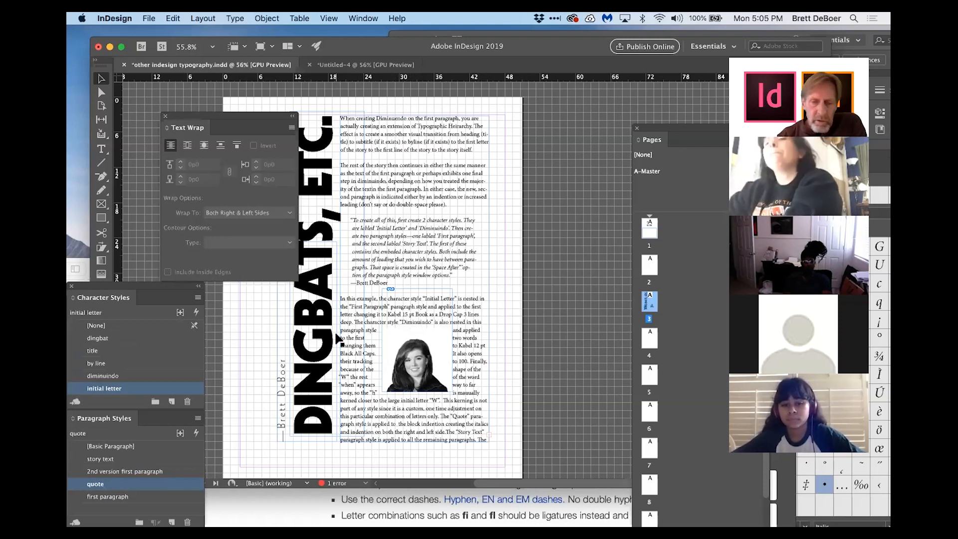
{"action": "key", "text": "super+z"}
{"action": "key", "text": "super+z"}
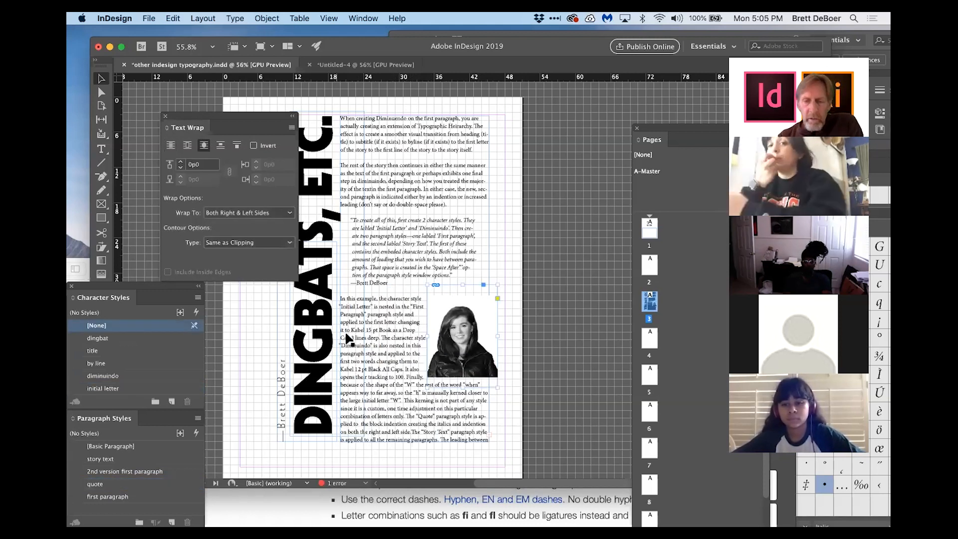
Step: Try moving the image beside the quote near the top and enlarging its frame, then undo the change
{"action": "left_click", "coordinate": [525, 340]}
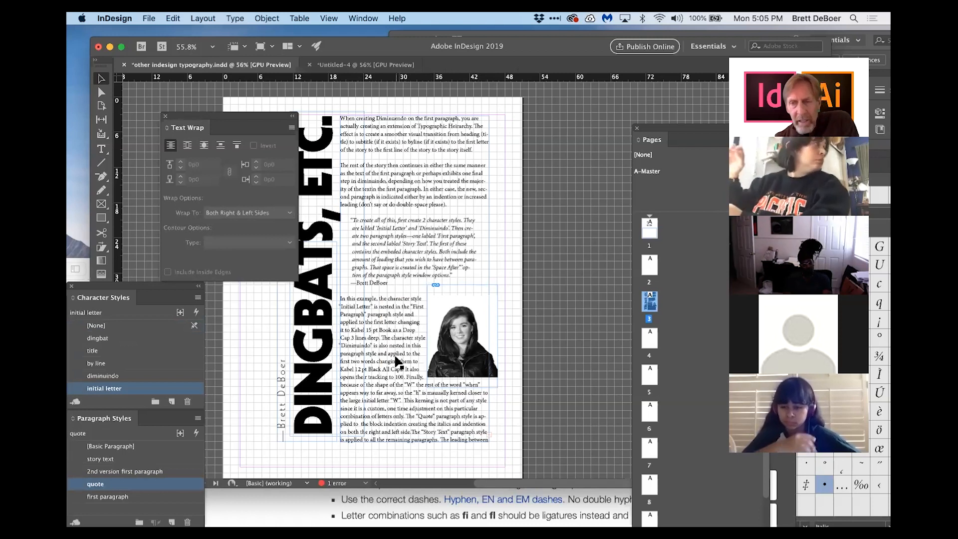
{"action": "left_click_drag", "start_coordinate": [459, 359], "coordinate": [313, 244]}
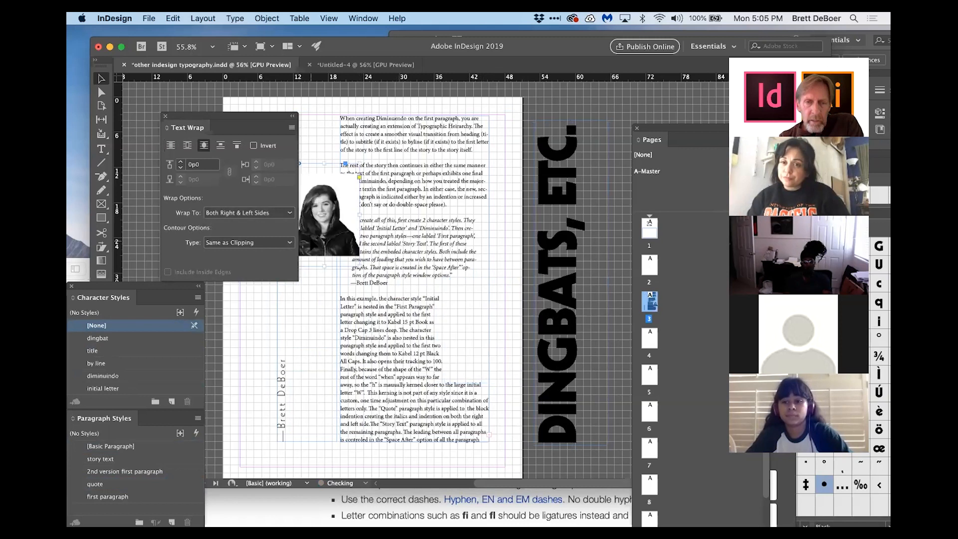
{"action": "left_click_drag", "start_coordinate": [260, 118], "coordinate": [627, 382]}
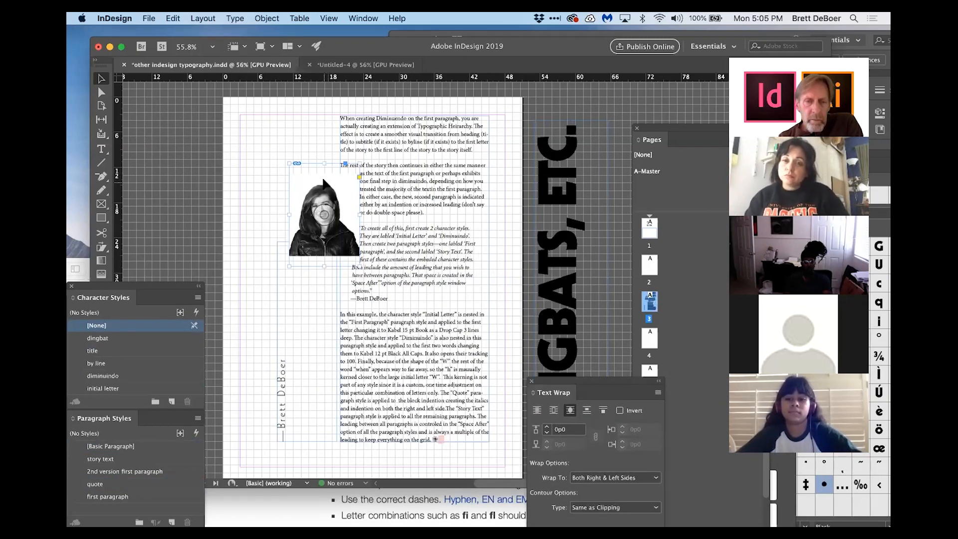
{"action": "left_click_drag", "start_coordinate": [328, 181], "coordinate": [316, 172]}
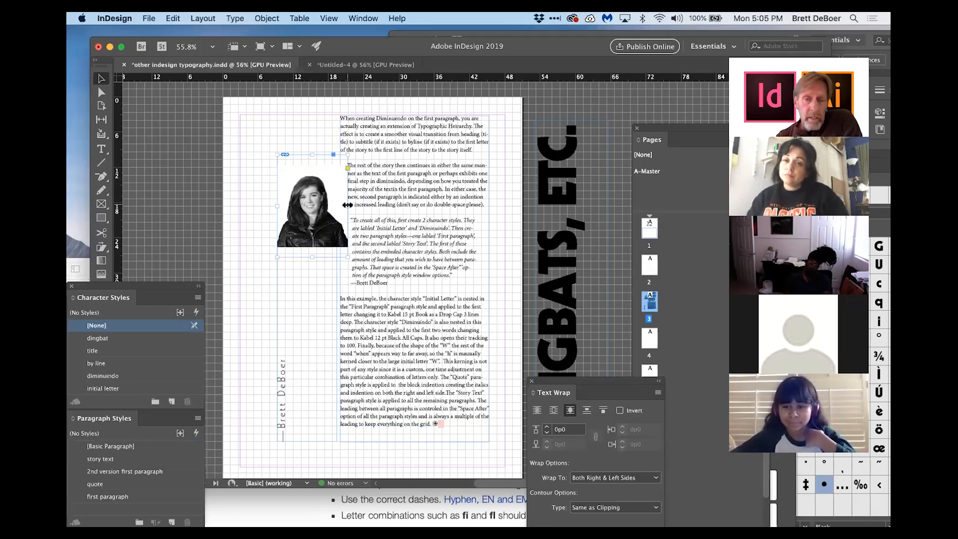
{"action": "left_click_drag", "start_coordinate": [347, 258], "coordinate": [377, 279]}
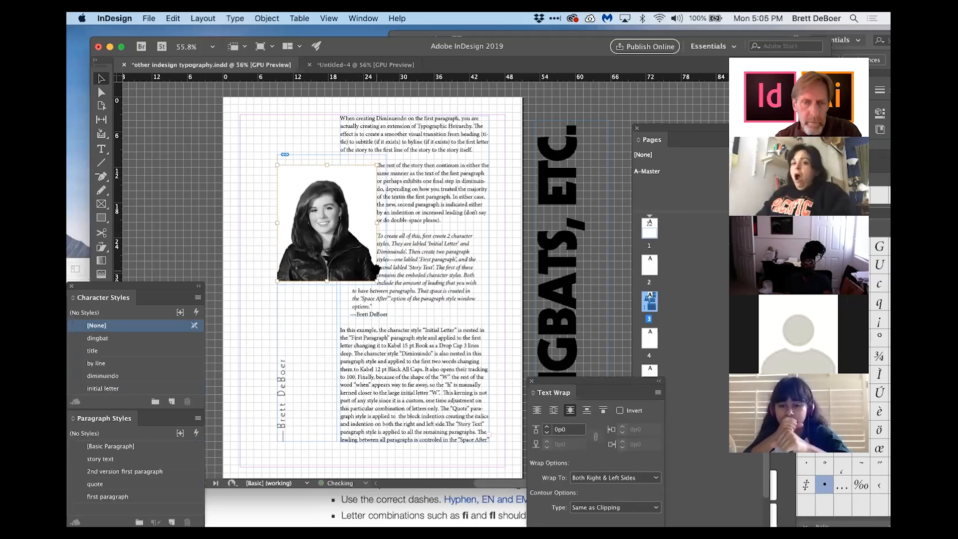
{"action": "left_click", "coordinate": [508, 224]}
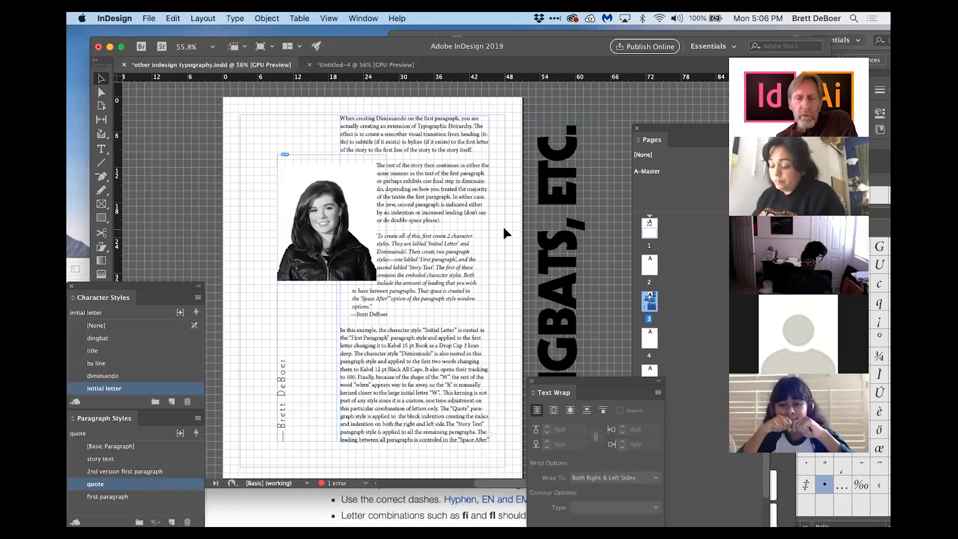
{"action": "key", "text": "super+z"}
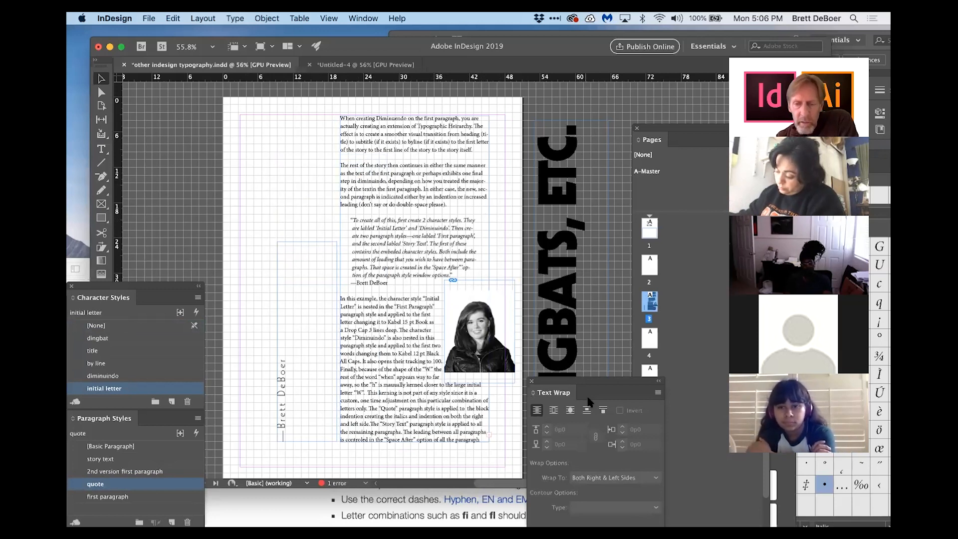
Step: Select the image and relink it to nat B & sm.psd from the sample images folder
{"action": "left_click", "coordinate": [568, 410]}
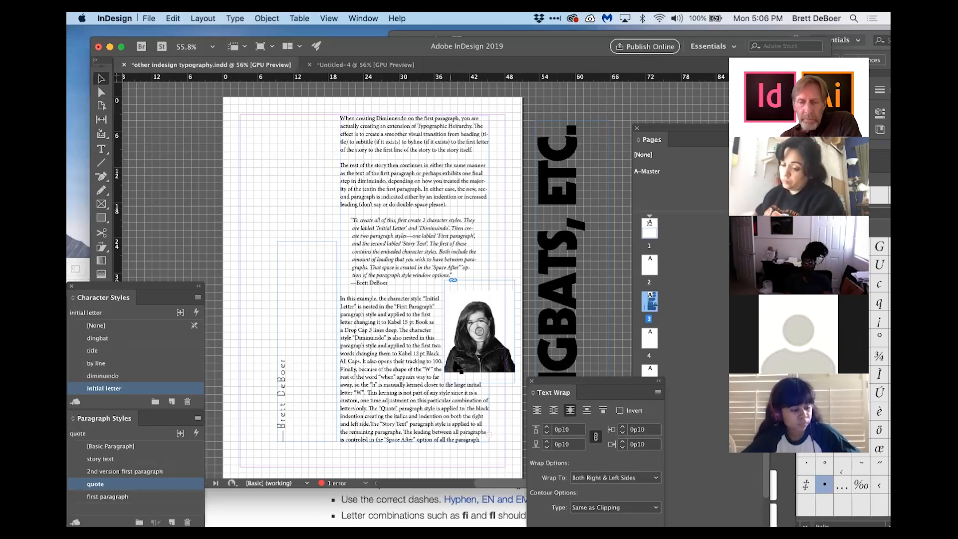
{"action": "left_click", "coordinate": [467, 356]}
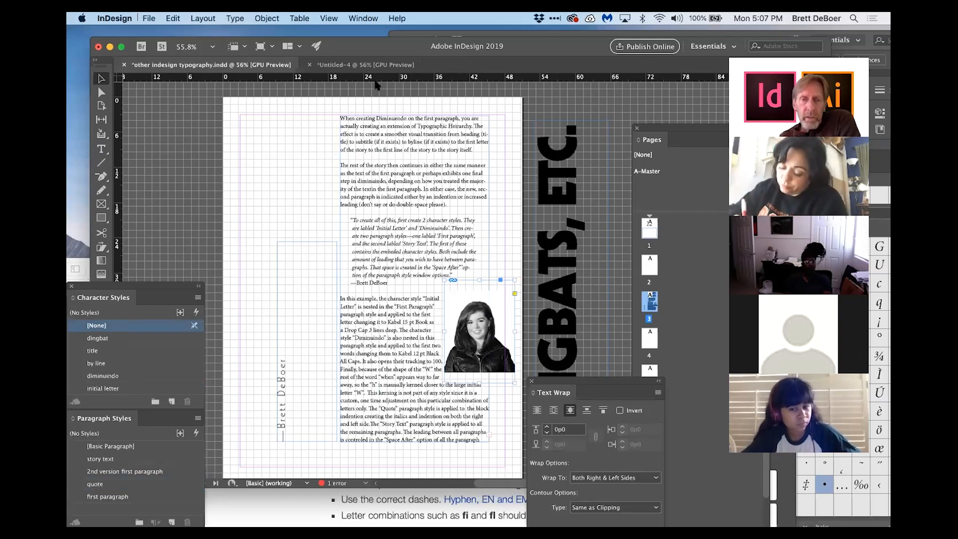
{"action": "key", "text": "super+shift+d"}
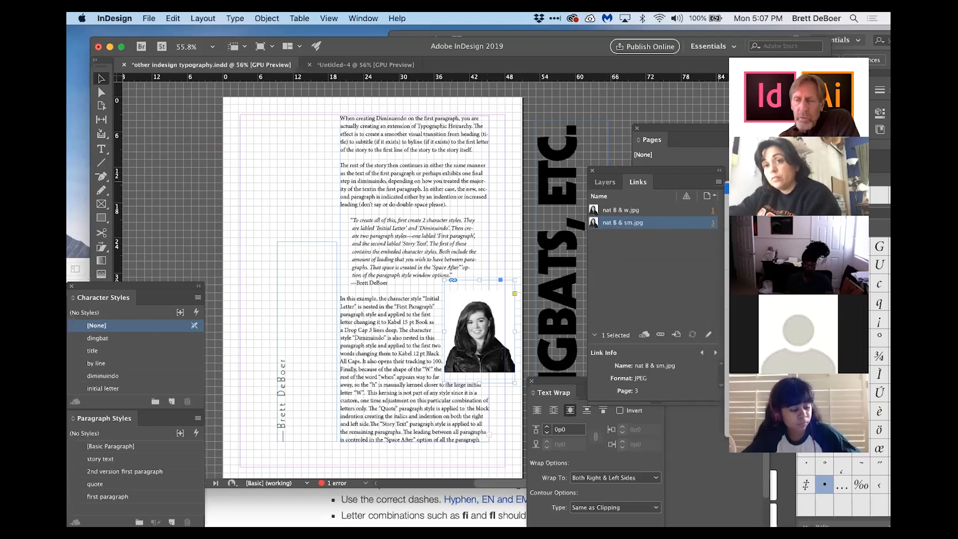
{"action": "left_click", "coordinate": [744, 189]}
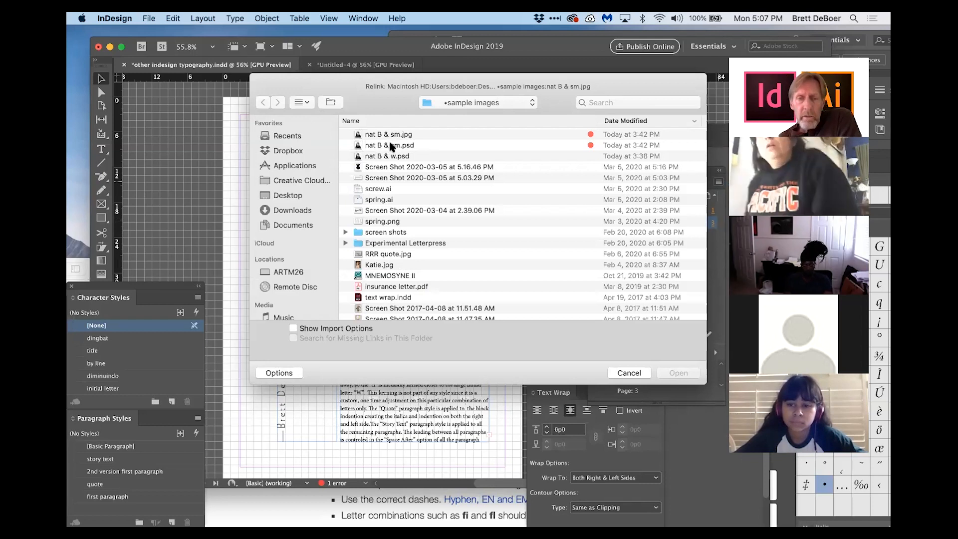
{"action": "left_click", "coordinate": [392, 145]}
{"action": "left_click", "coordinate": [677, 373]}
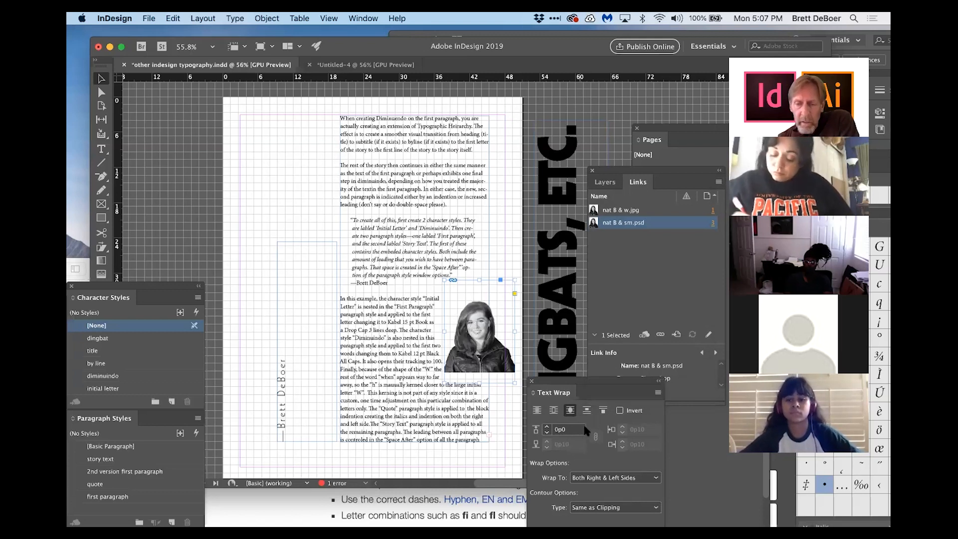
Step: Set the image's text wrap contour type to Detect Edges
{"action": "left_click_drag", "start_coordinate": [590, 375], "coordinate": [592, 243]}
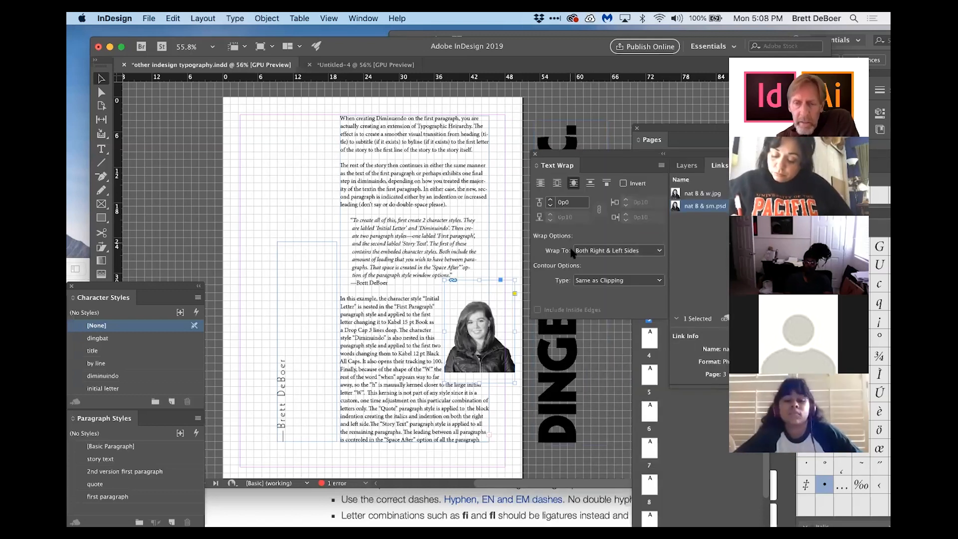
{"action": "left_click", "coordinate": [592, 281]}
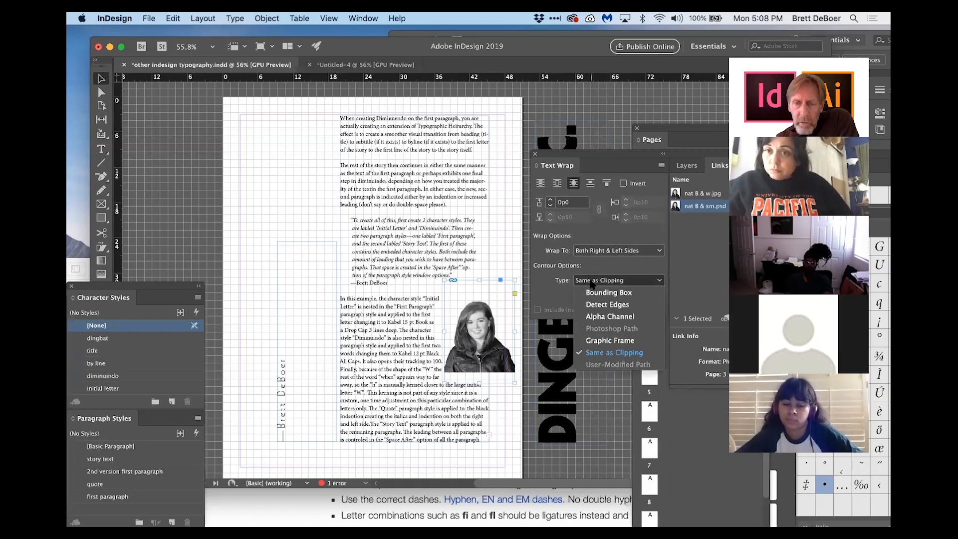
{"action": "left_click", "coordinate": [589, 305]}
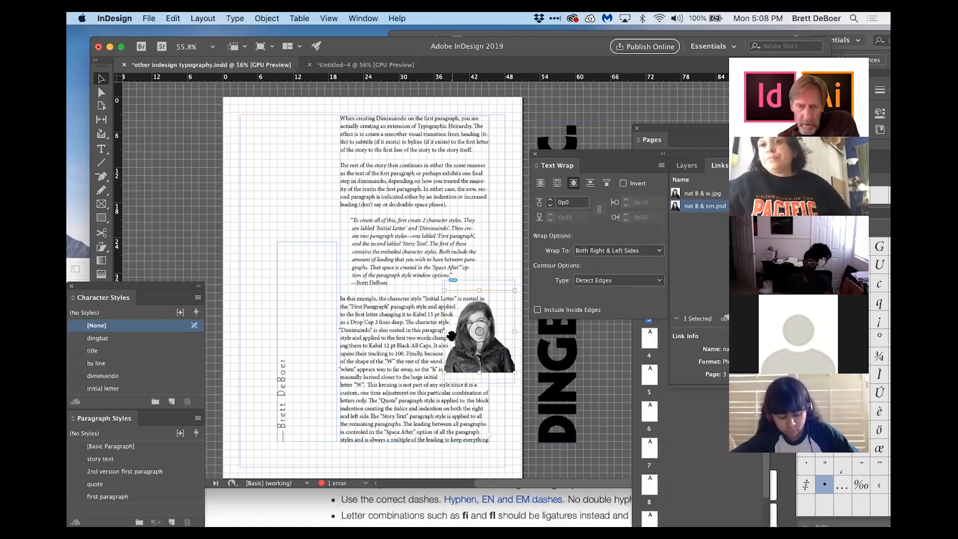
{"action": "left_click", "coordinate": [500, 257]}
{"action": "left_click", "coordinate": [499, 264]}
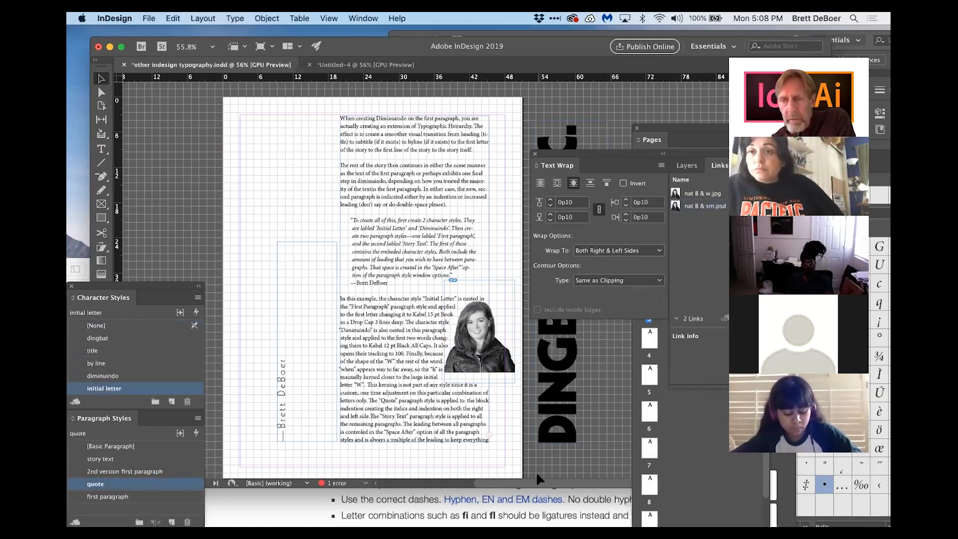
Step: Select all of the story text and right-align it using the Paragraph panel
{"action": "key", "text": "t"}
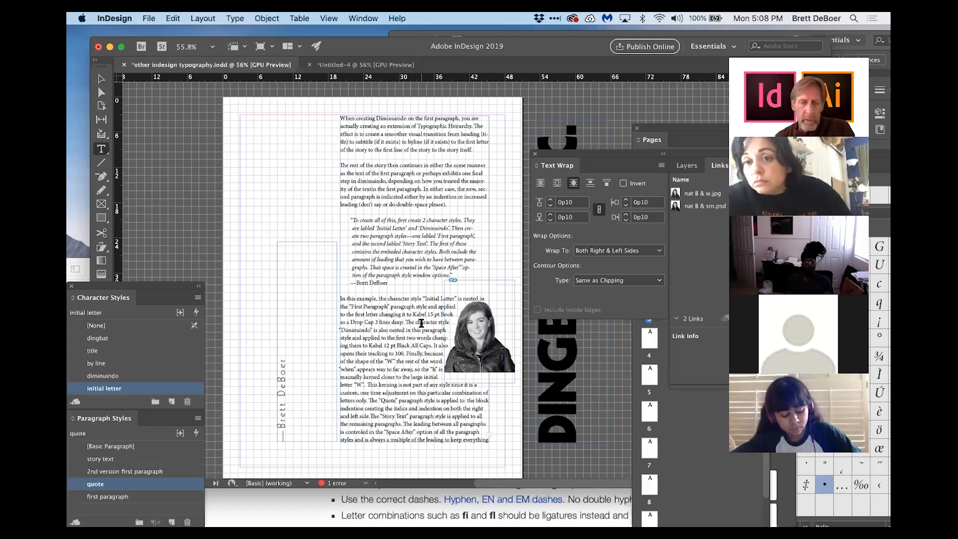
{"action": "triple_click", "coordinate": [422, 323]}
{"action": "key", "text": "super+a"}
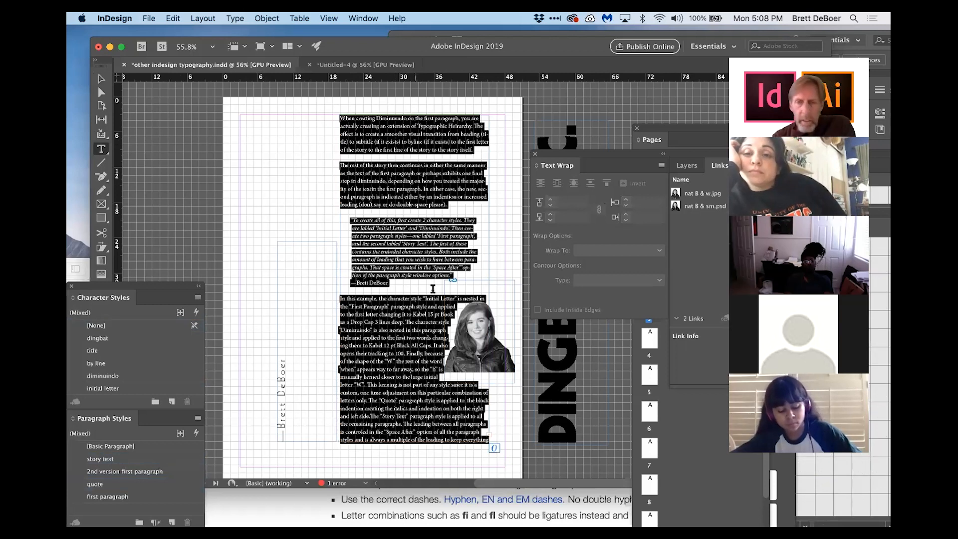
{"action": "left_click", "coordinate": [235, 19]}
{"action": "left_click", "coordinate": [247, 77]}
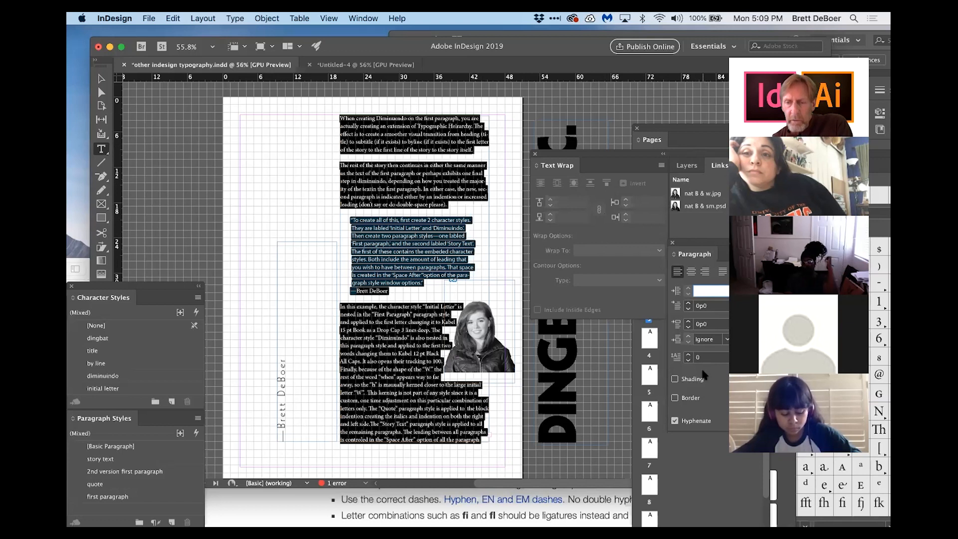
{"action": "left_click_drag", "start_coordinate": [699, 250], "coordinate": [562, 325]}
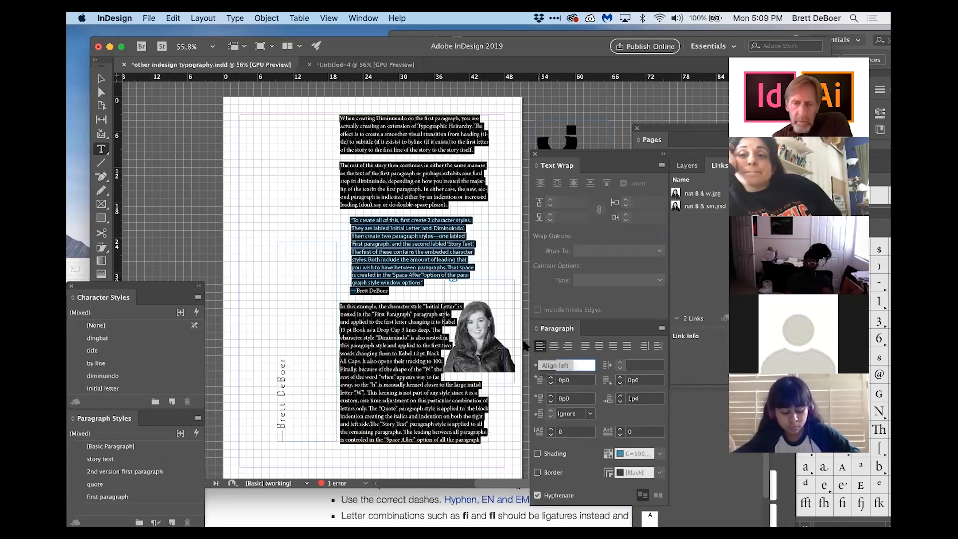
{"action": "left_click", "coordinate": [568, 346]}
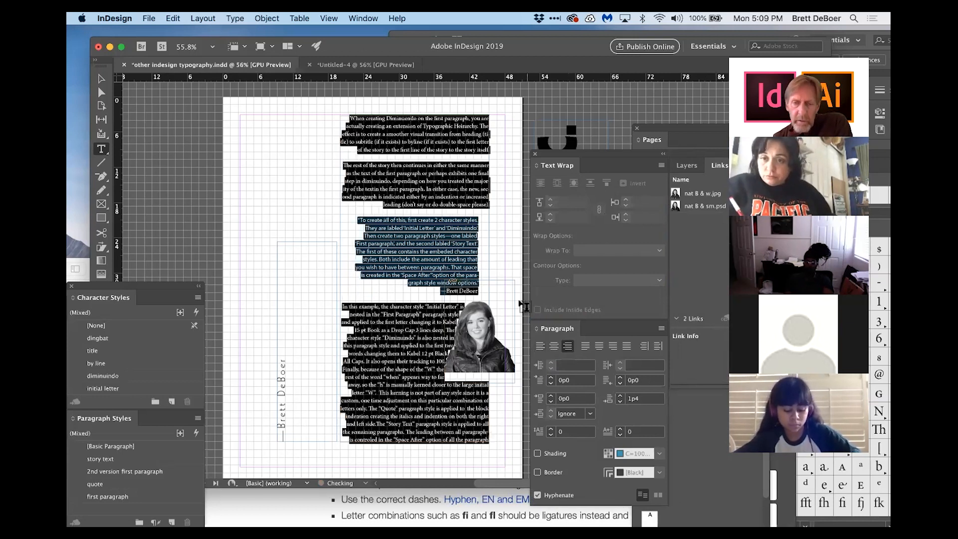
Step: Select all of the story text again and justify it with the last line aligned left
{"action": "left_click", "coordinate": [101, 79]}
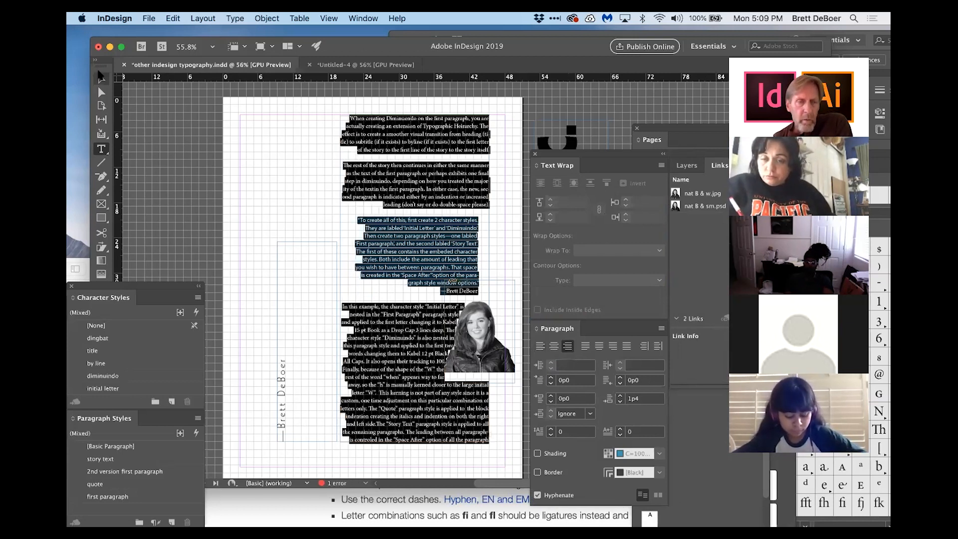
{"action": "left_click", "coordinate": [455, 304]}
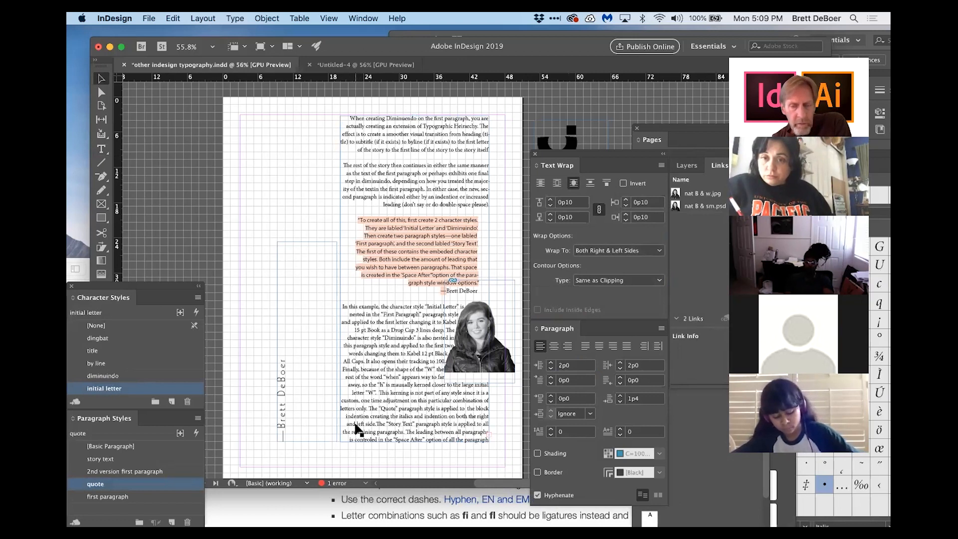
{"action": "double_click", "coordinate": [367, 337]}
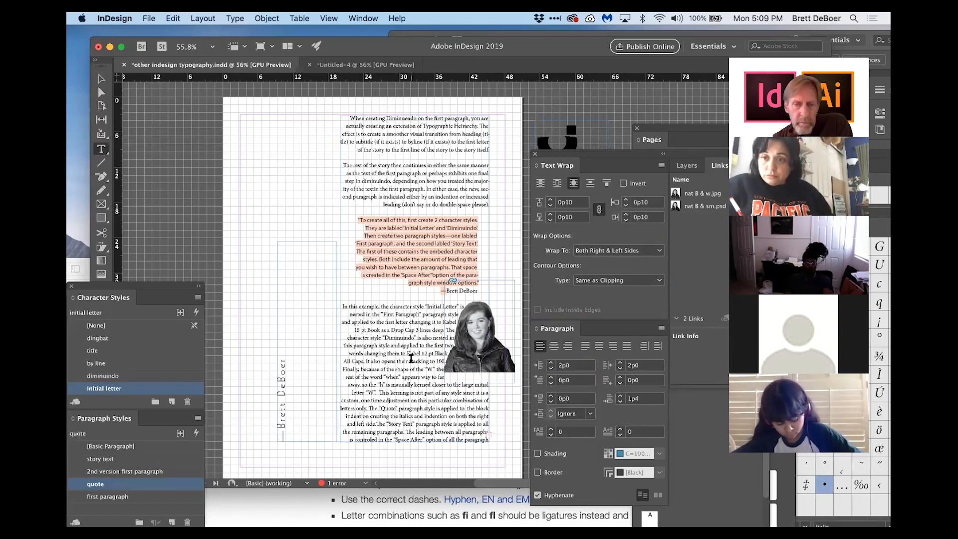
{"action": "key", "text": "super+a"}
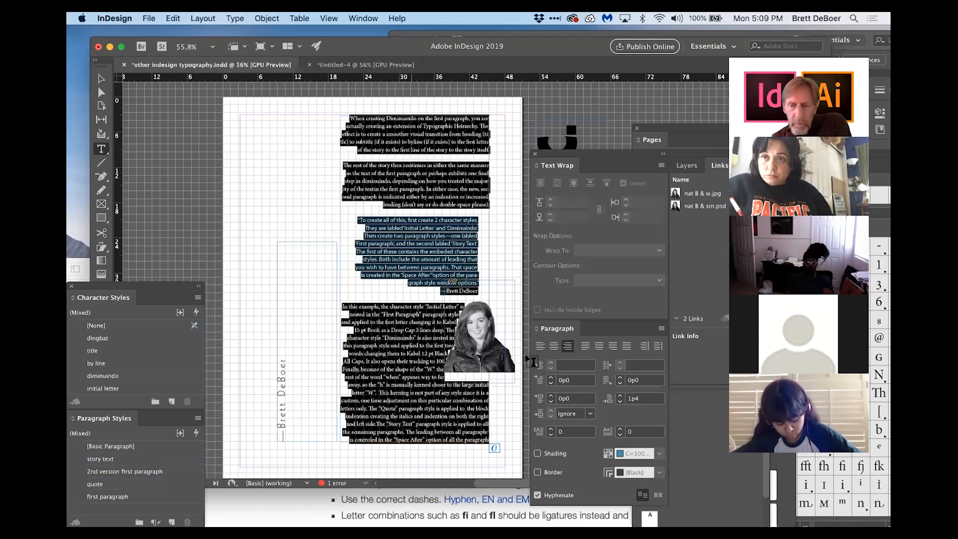
{"action": "left_click", "coordinate": [585, 347]}
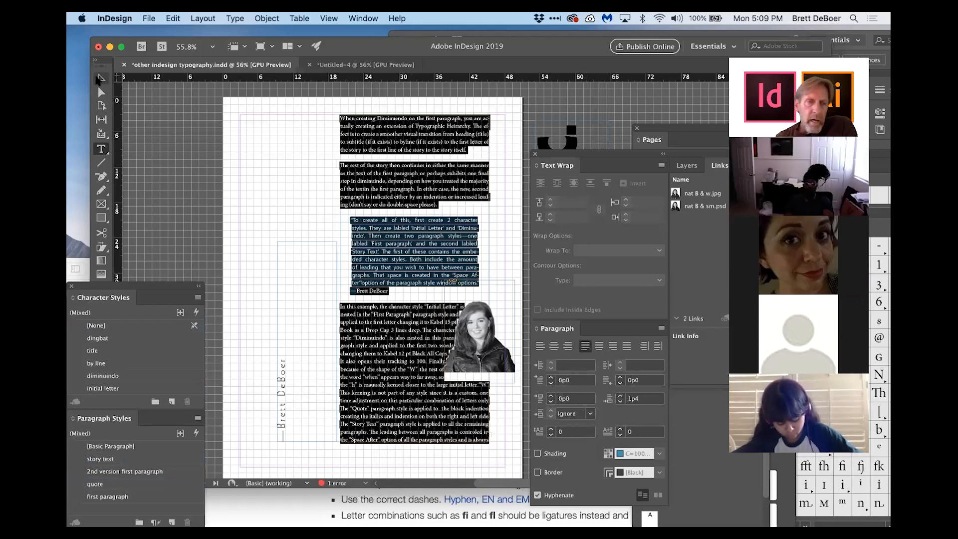
Step: Select the portrait image and increase its text wrap offset to 0p8 on all sides
{"action": "left_click", "coordinate": [101, 78]}
{"action": "left_click", "coordinate": [247, 134]}
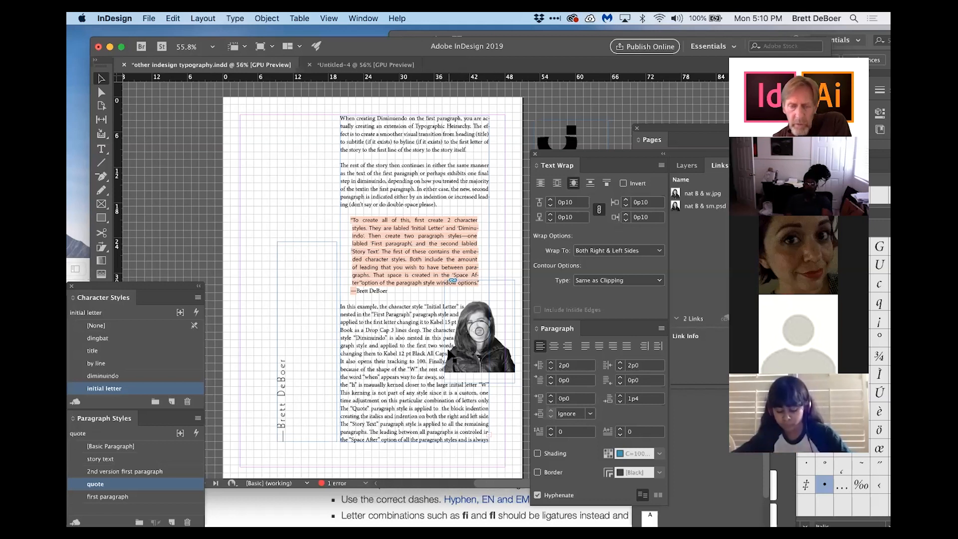
{"action": "left_click", "coordinate": [479, 331]}
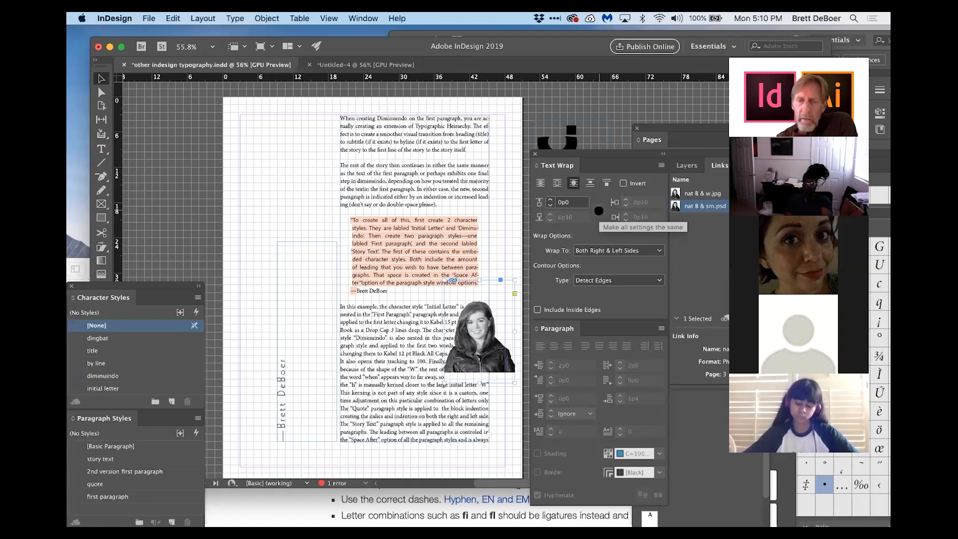
{"action": "left_click", "coordinate": [551, 199]}
{"action": "left_click", "coordinate": [551, 200]}
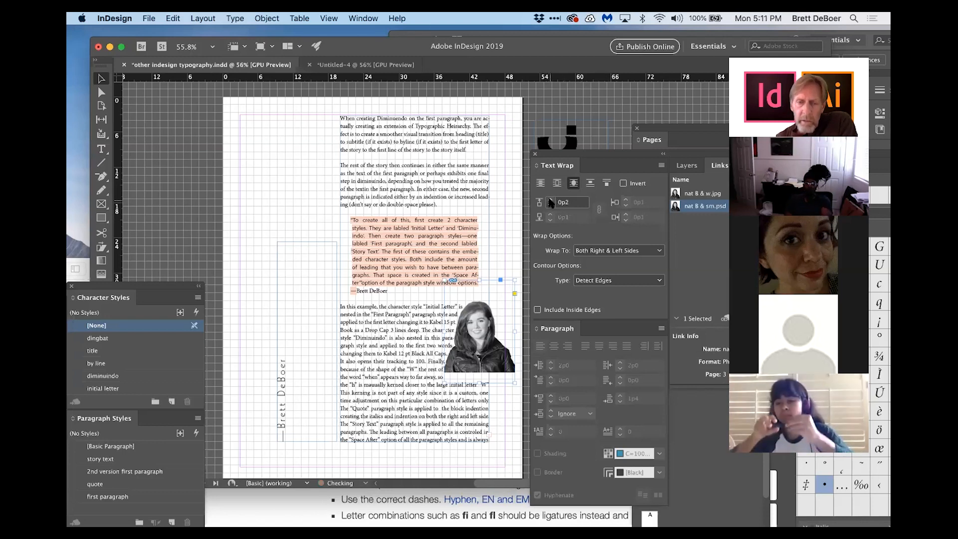
{"action": "left_click", "coordinate": [551, 200]}
{"action": "left_click", "coordinate": [551, 200]}
{"action": "left_click", "coordinate": [551, 199]}
{"action": "left_click", "coordinate": [551, 199]}
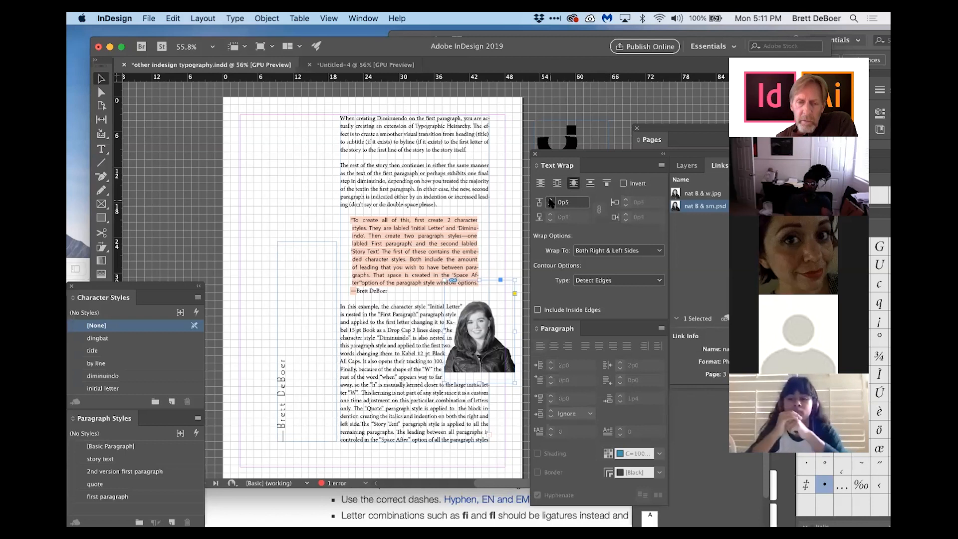
{"action": "left_click", "coordinate": [551, 199]}
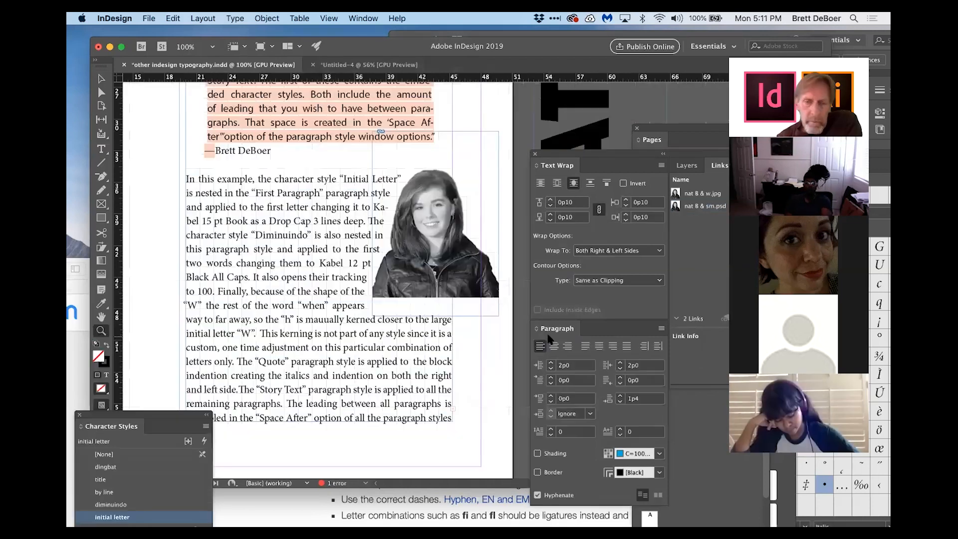
Step: Zoom in on the portrait and shorten its image frame slightly from the bottom edge
{"action": "left_click", "coordinate": [501, 338]}
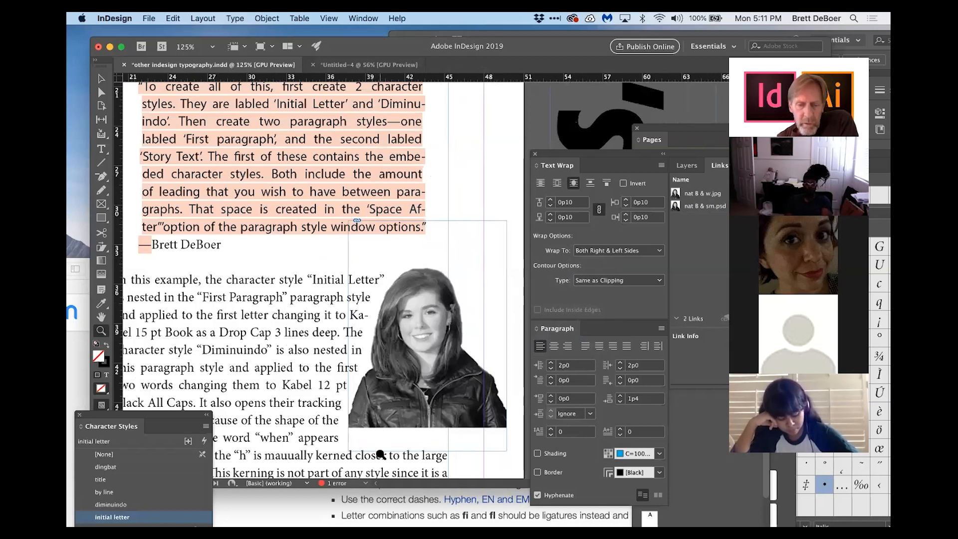
{"action": "left_click", "coordinate": [101, 93]}
{"action": "left_click", "coordinate": [442, 397]}
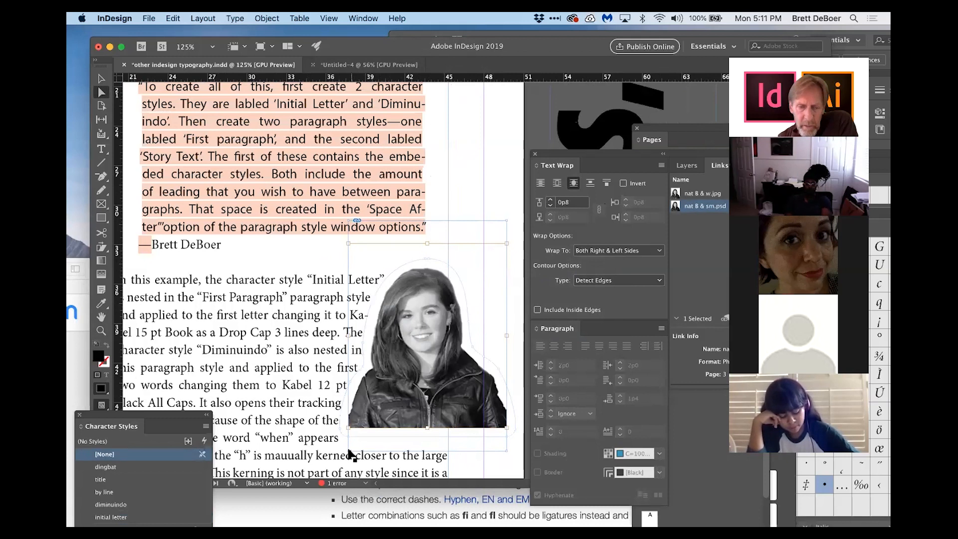
{"action": "left_click", "coordinate": [453, 447]}
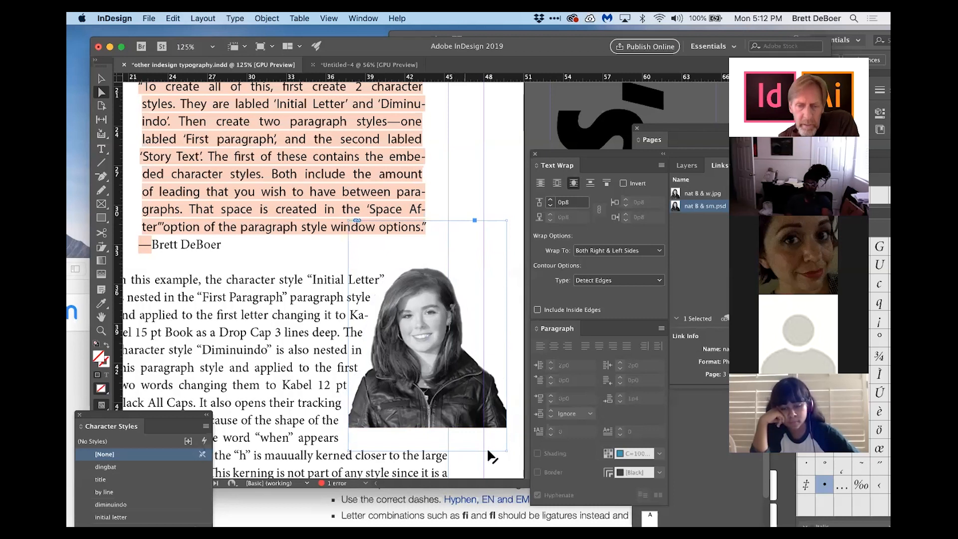
{"action": "left_click_drag", "start_coordinate": [506, 451], "coordinate": [509, 446]}
{"action": "left_click_drag", "start_coordinate": [428, 451], "coordinate": [427, 427]}
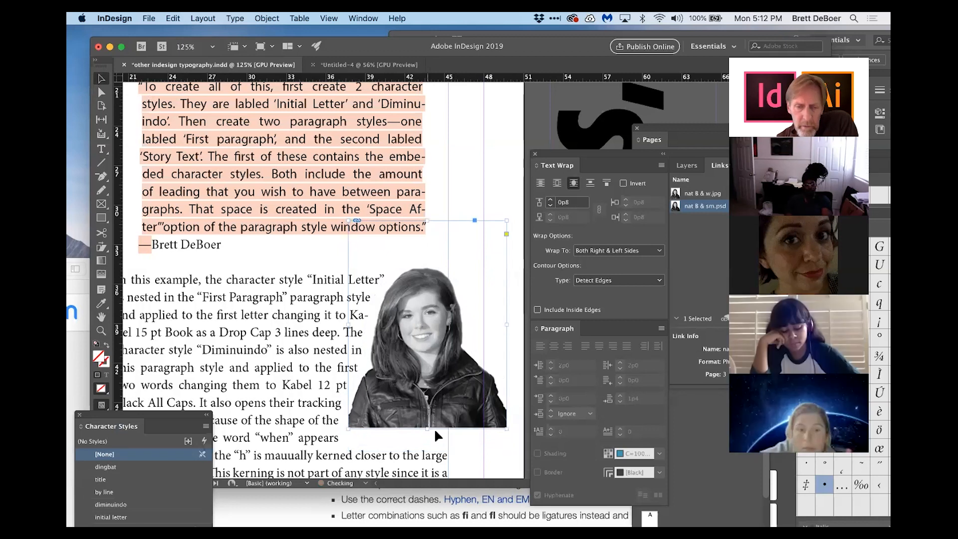
{"action": "left_click", "coordinate": [477, 447]}
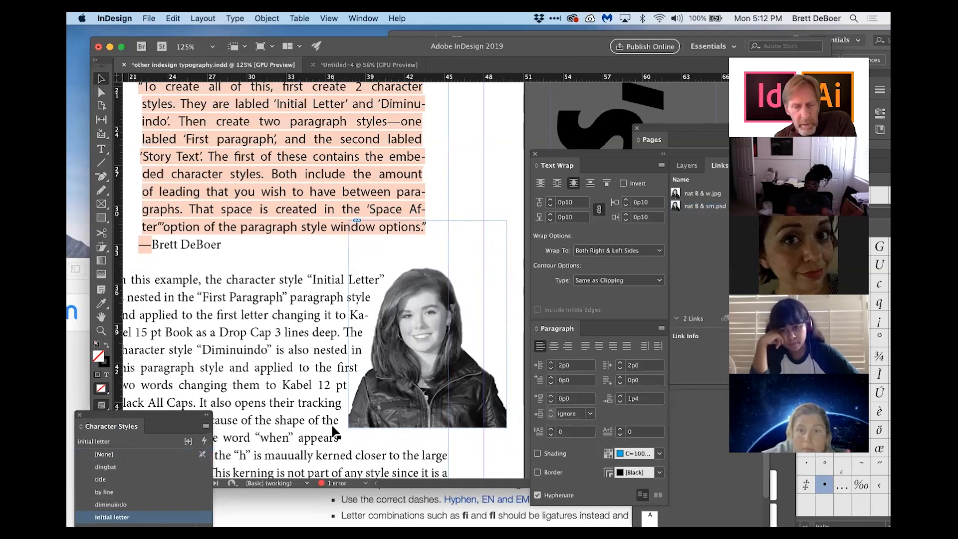
Step: Move the portrait up and slightly left within the text, and briefly toggle the text wrap's Invert option
{"action": "left_click", "coordinate": [410, 409]}
{"action": "left_click_drag", "start_coordinate": [410, 408], "coordinate": [411, 386]}
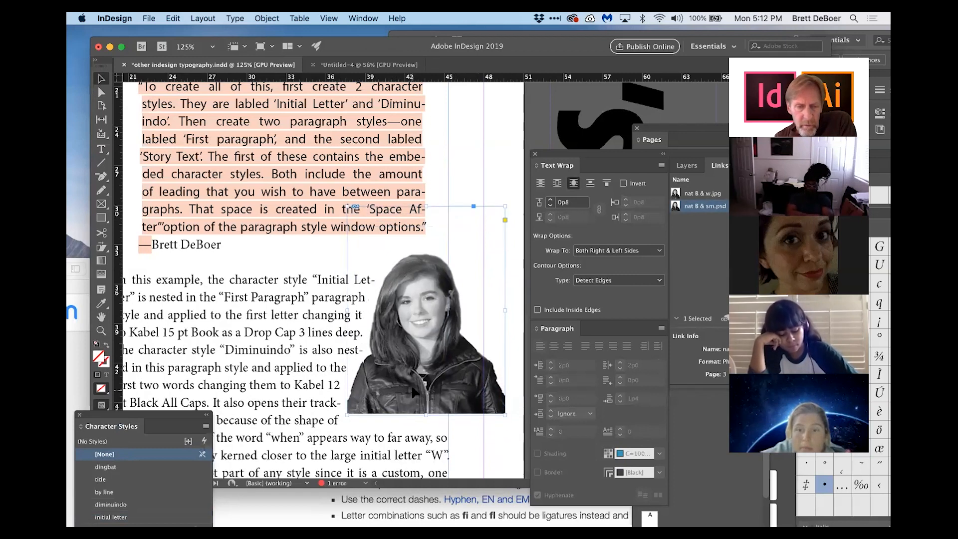
{"action": "right_click", "coordinate": [412, 390]}
{"action": "left_click", "coordinate": [401, 385]}
{"action": "mouse_move", "coordinate": [400, 384]}
{"action": "left_mouse_down"}
{"action": "mouse_move", "coordinate": [400, 395]}
{"action": "mouse_move", "coordinate": [389, 383]}
{"action": "left_mouse_up"}
{"action": "right_click", "coordinate": [401, 394]}
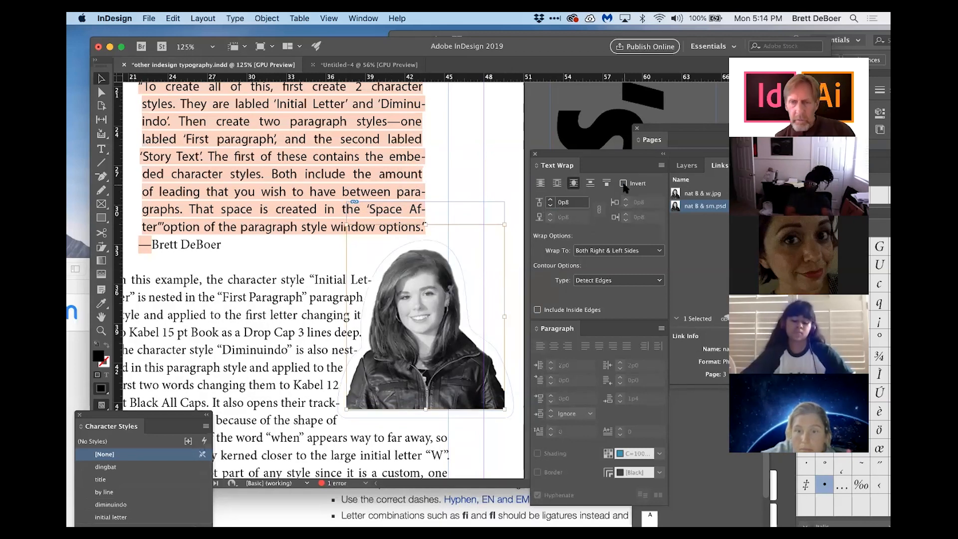
{"action": "left_click", "coordinate": [623, 184]}
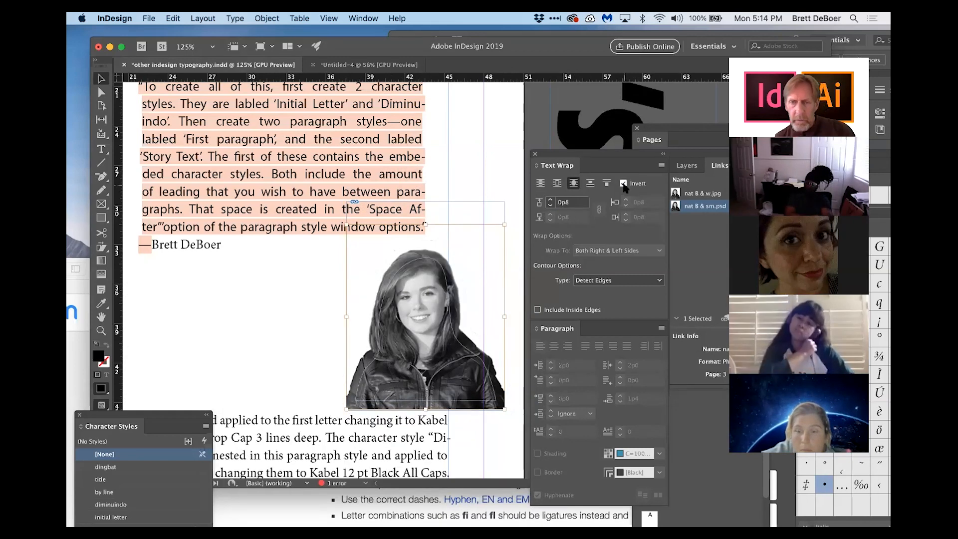
{"action": "left_click", "coordinate": [623, 185]}
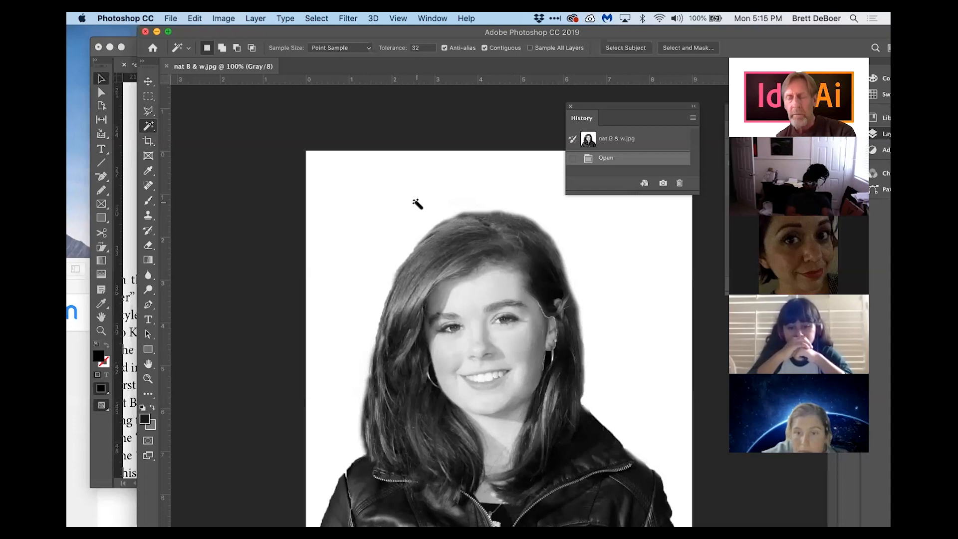
Step: Switch to Photoshop and save the nat B & w.jpg image as test.psd in Photoshop format on the Desktop
{"action": "left_click", "coordinate": [168, 19]}
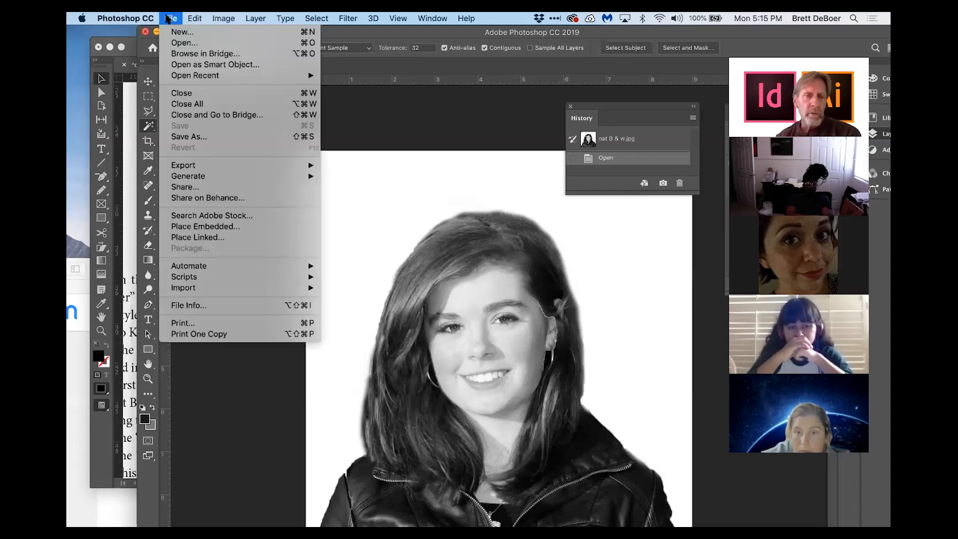
{"action": "left_click", "coordinate": [195, 138]}
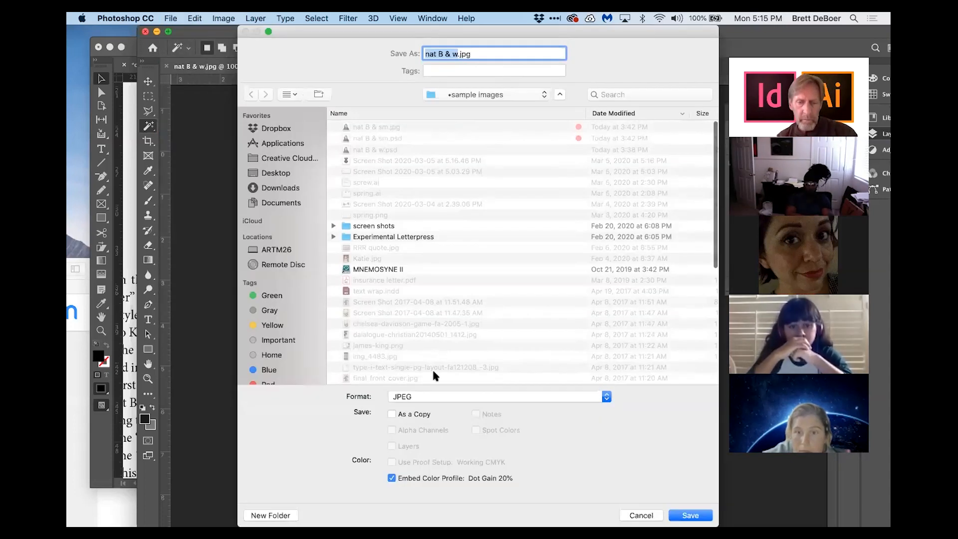
{"action": "left_click", "coordinate": [430, 396]}
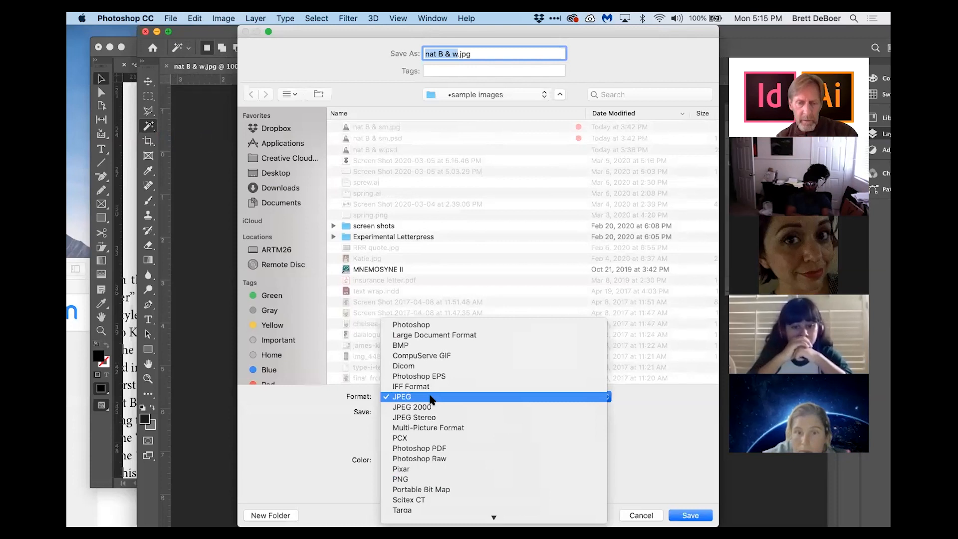
{"action": "left_click", "coordinate": [432, 325]}
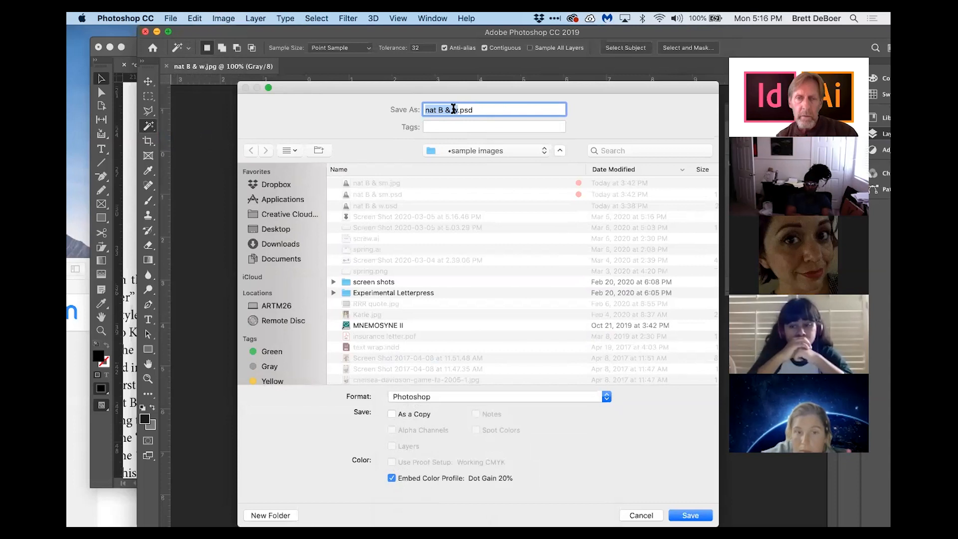
{"action": "type", "text": "test"}
{"action": "left_click", "coordinate": [276, 228]}
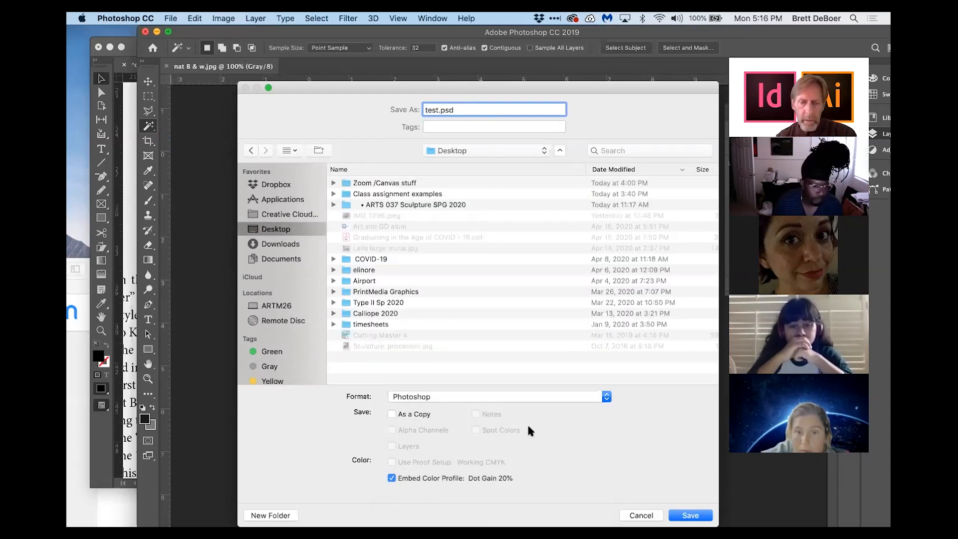
{"action": "left_click", "coordinate": [683, 515]}
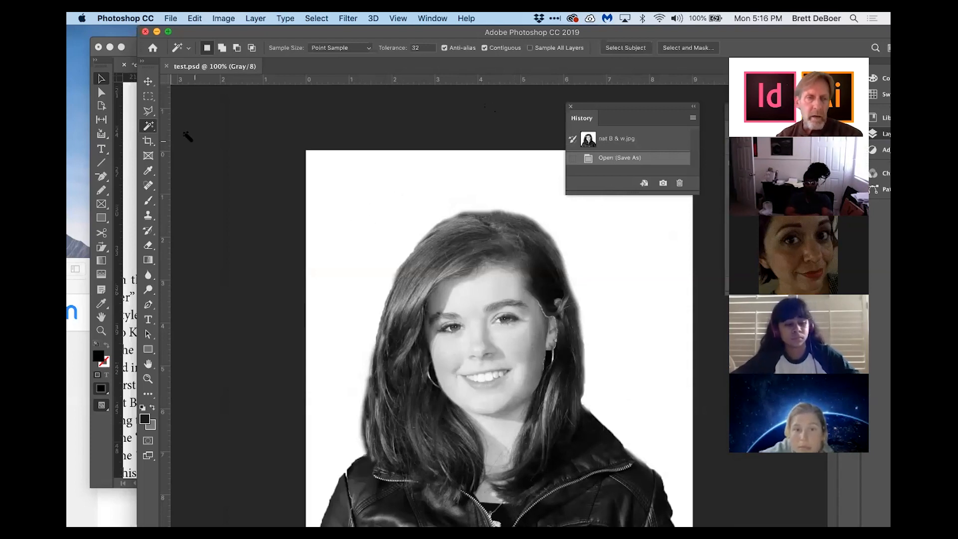
Step: Convert the Background layer to Layer 0 and delete the white background selected with the Magic Wand
{"action": "left_click", "coordinate": [346, 187]}
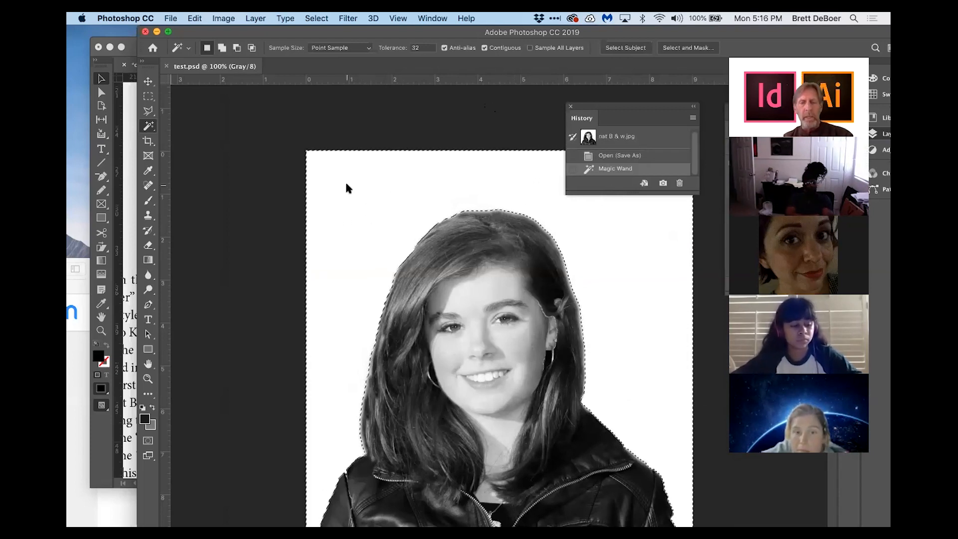
{"action": "key", "text": "super+z"}
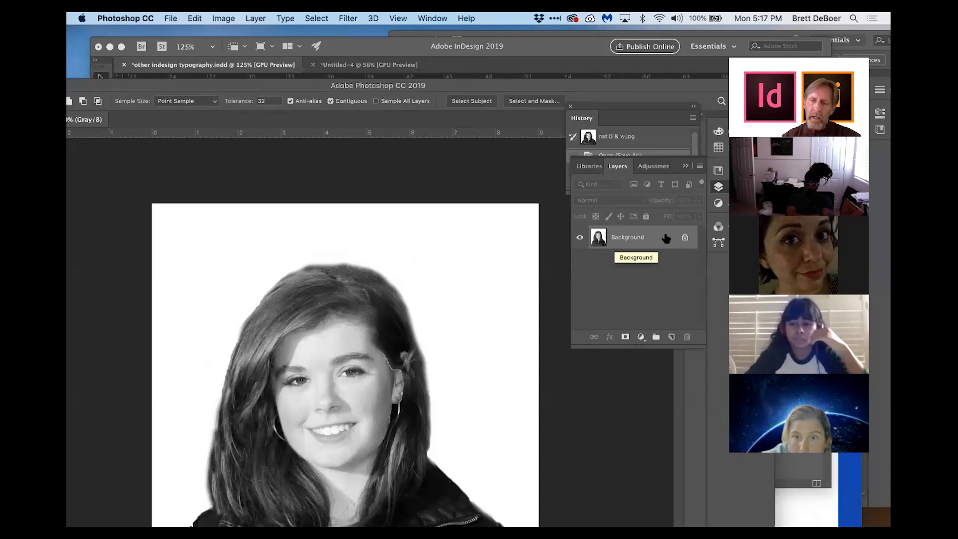
{"action": "double_click", "coordinate": [642, 236]}
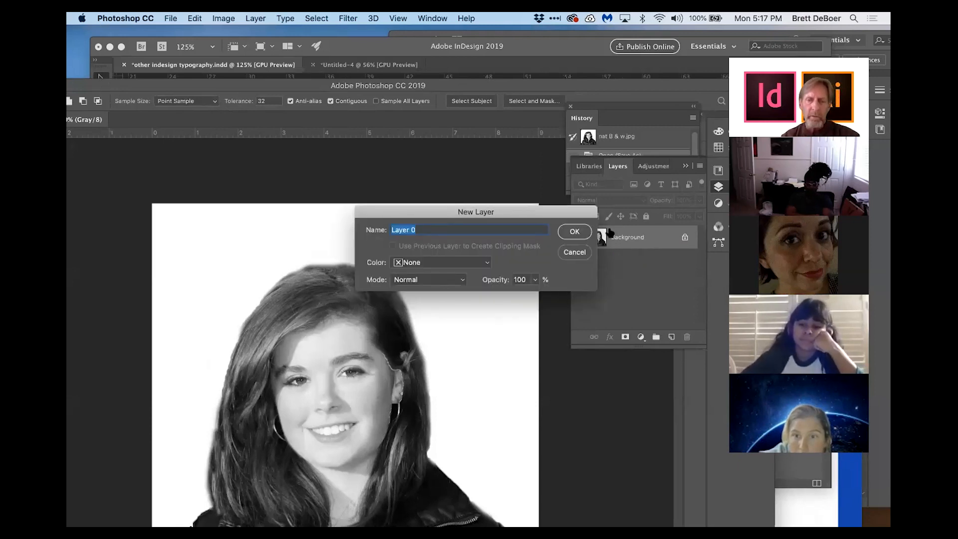
{"action": "left_click", "coordinate": [574, 232]}
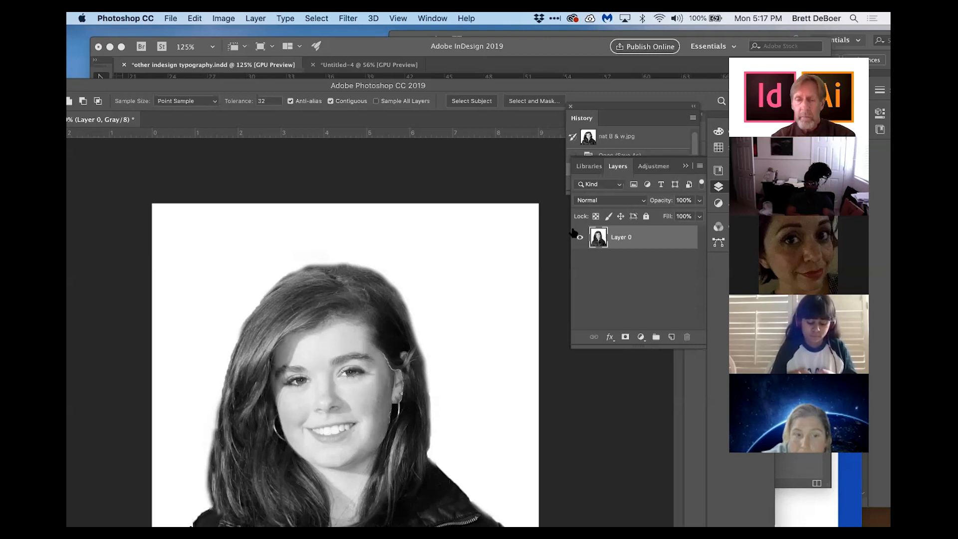
{"action": "left_click", "coordinate": [487, 259]}
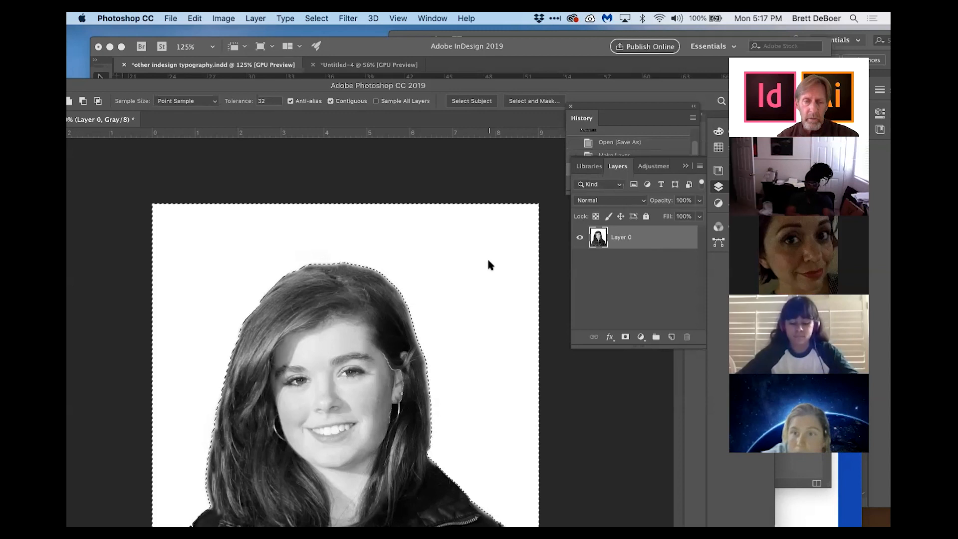
{"action": "key", "text": "Delete"}
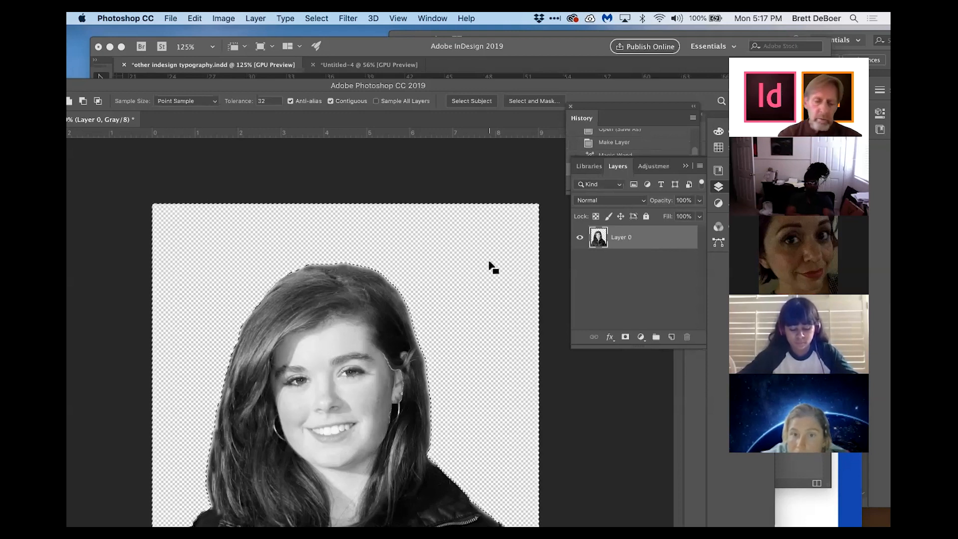
Step: Save test.psd with Maximize Compatibility and Don't show again enabled, and clear the selection
{"action": "key", "text": "ctrl+s"}
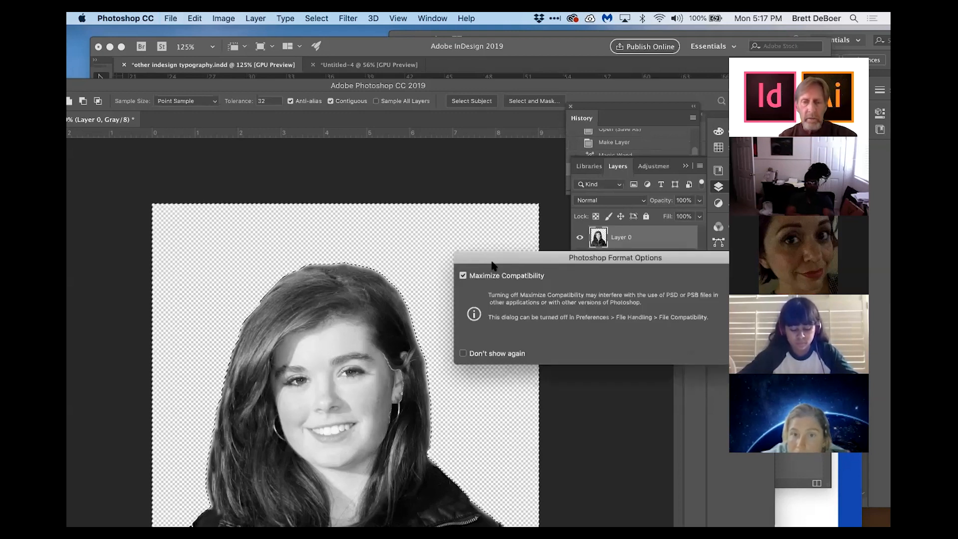
{"action": "left_click_drag", "start_coordinate": [539, 259], "coordinate": [664, 256]}
{"action": "left_click", "coordinate": [588, 351]}
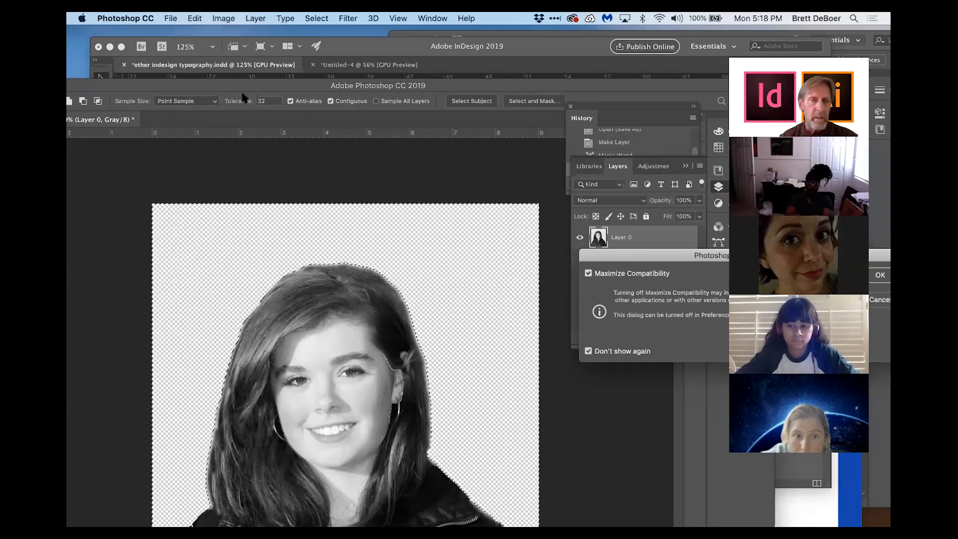
{"action": "left_click_drag", "start_coordinate": [261, 79], "coordinate": [396, 67]}
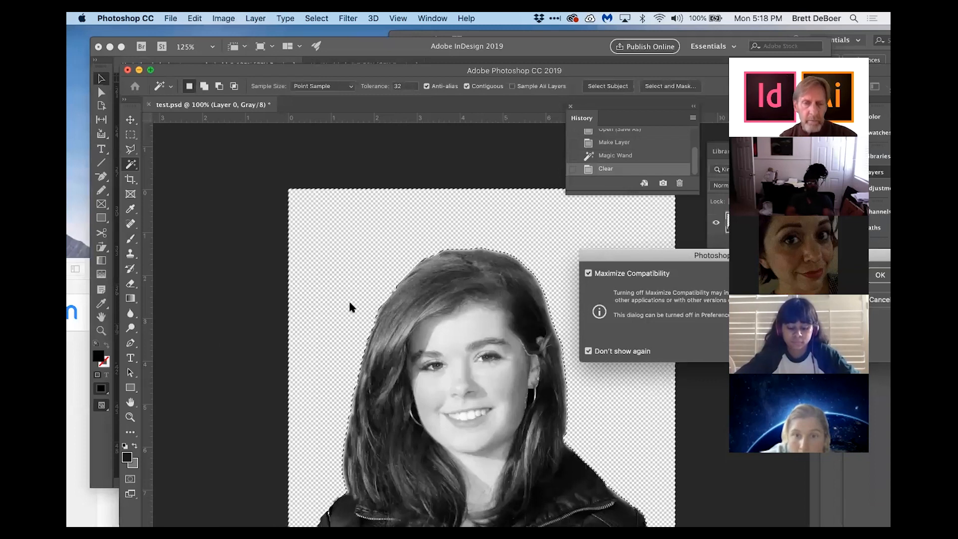
{"action": "key", "text": "ctrl+d"}
Step: Draw a closed Pen tool path around the girl's head and hair
{"action": "key", "text": "p"}
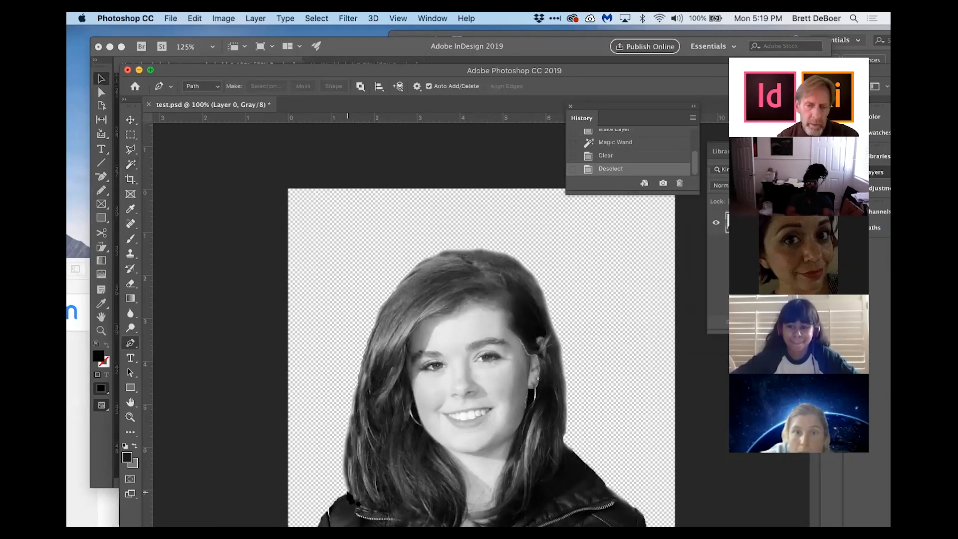
{"action": "left_click", "coordinate": [345, 490]}
{"action": "left_click", "coordinate": [343, 462]}
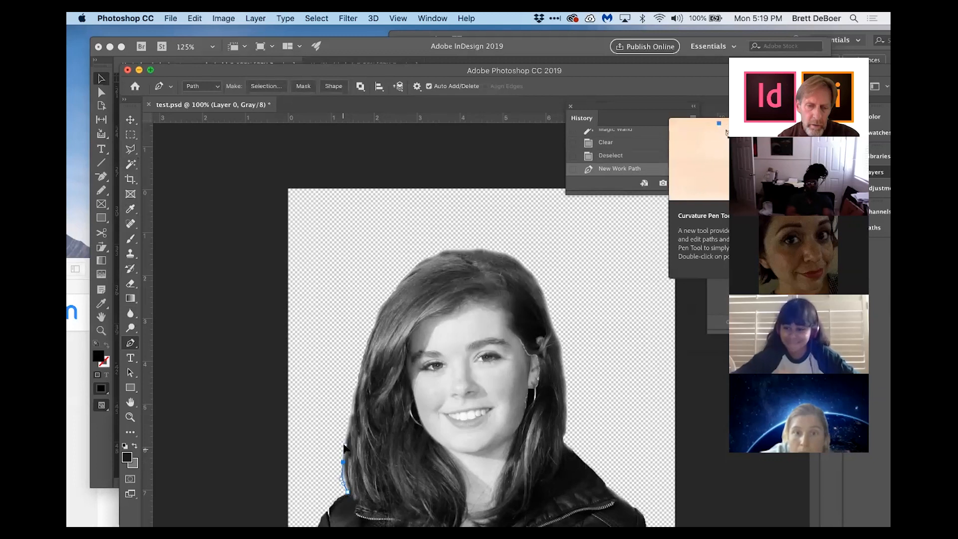
{"action": "left_click", "coordinate": [380, 309]}
{"action": "left_click", "coordinate": [392, 289]}
{"action": "left_click", "coordinate": [432, 18]}
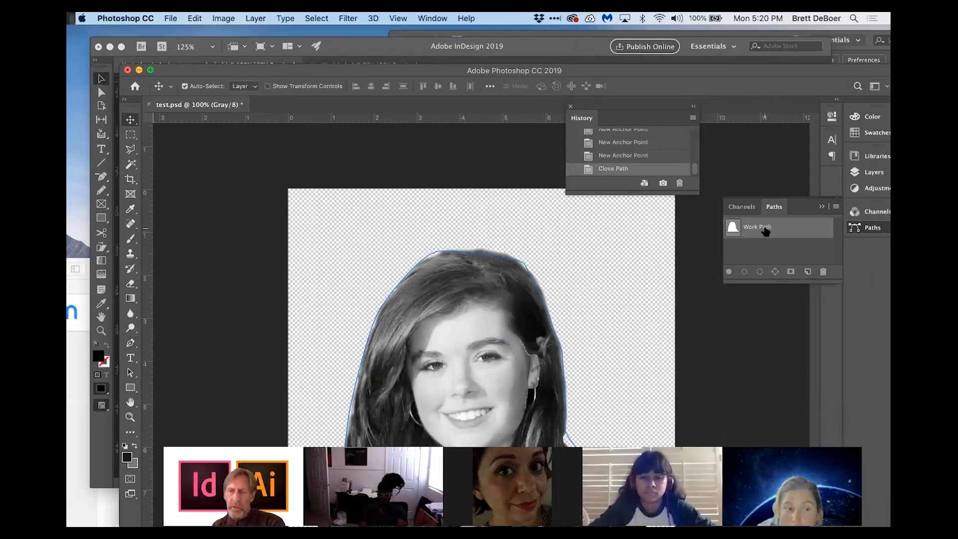
Step: Save the work path as Path 1
{"action": "left_click", "coordinate": [834, 207]}
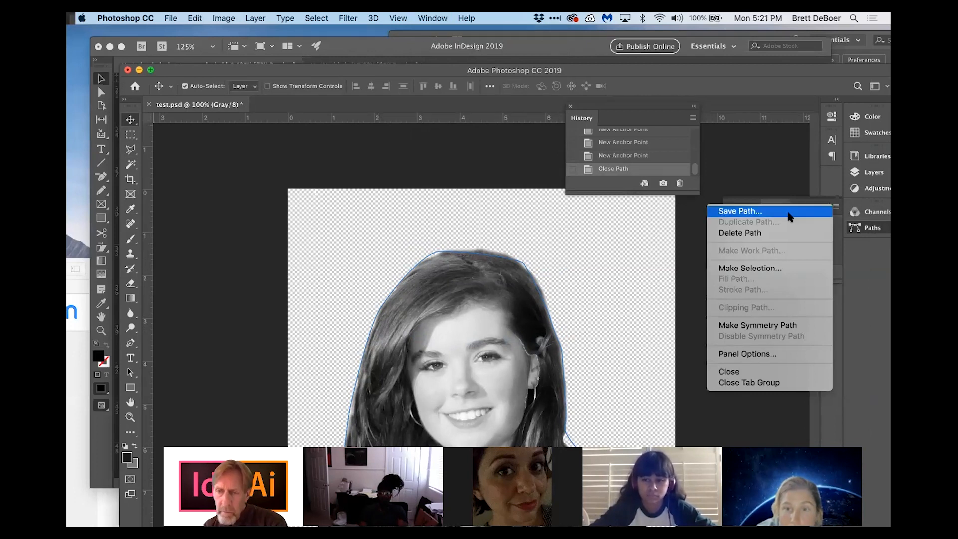
{"action": "left_click", "coordinate": [790, 212]}
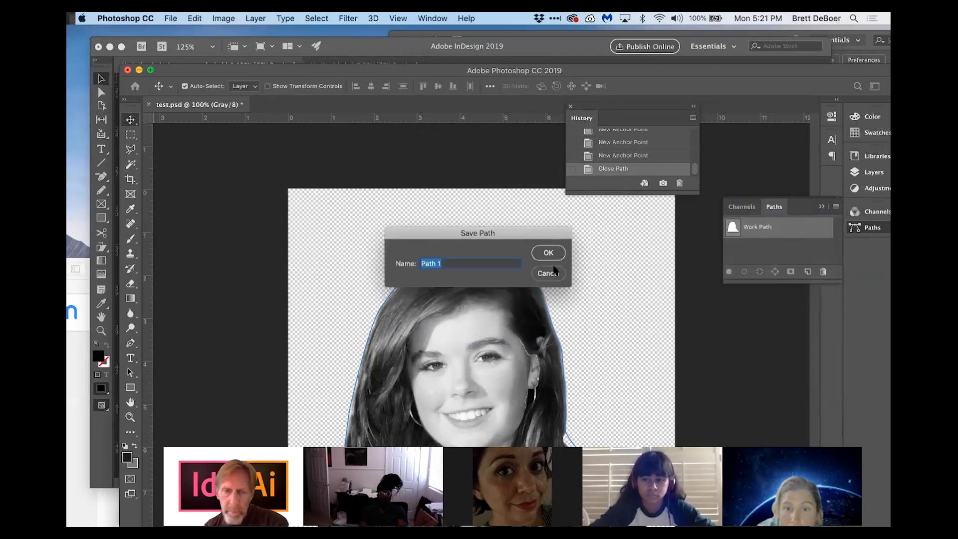
{"action": "left_click", "coordinate": [548, 253]}
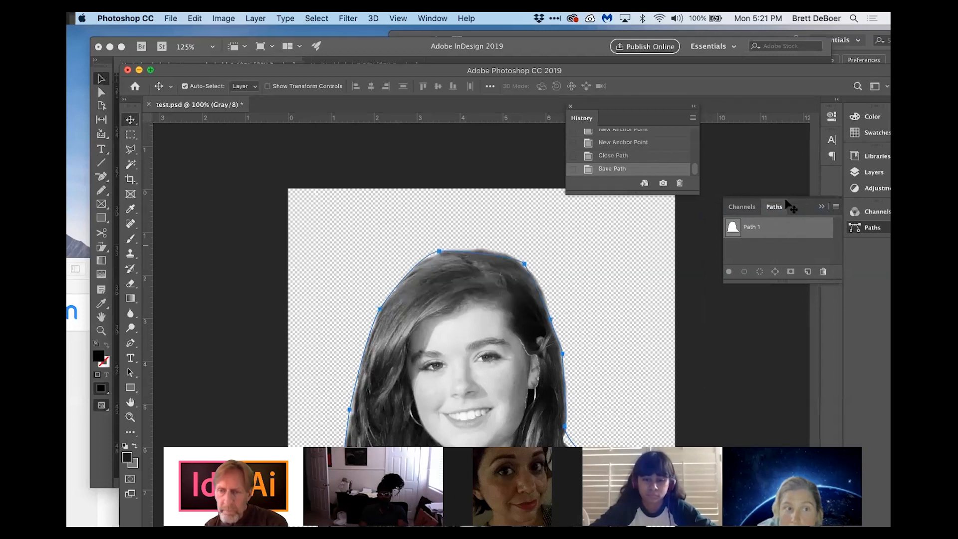
Step: Make Path 1 the image's clipping path
{"action": "left_click", "coordinate": [836, 207]}
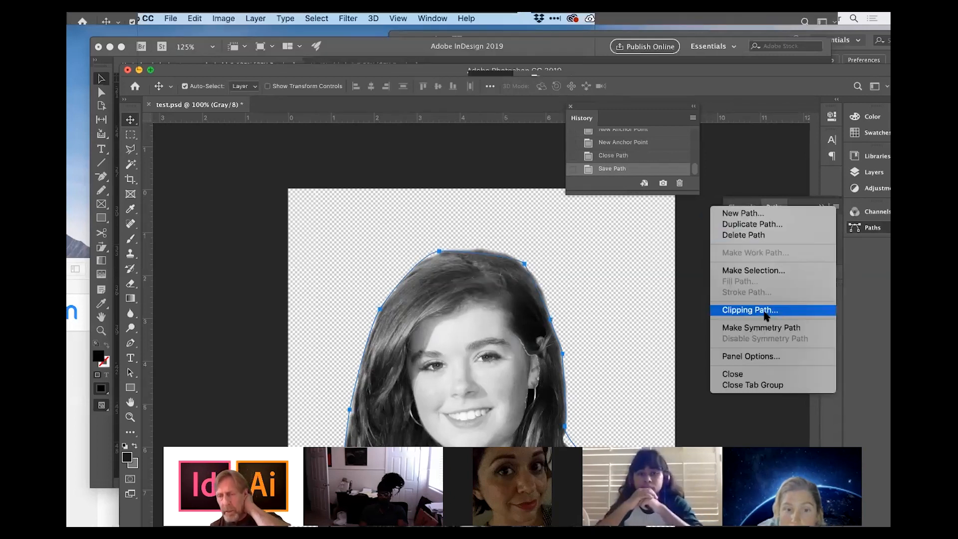
{"action": "left_click", "coordinate": [765, 311]}
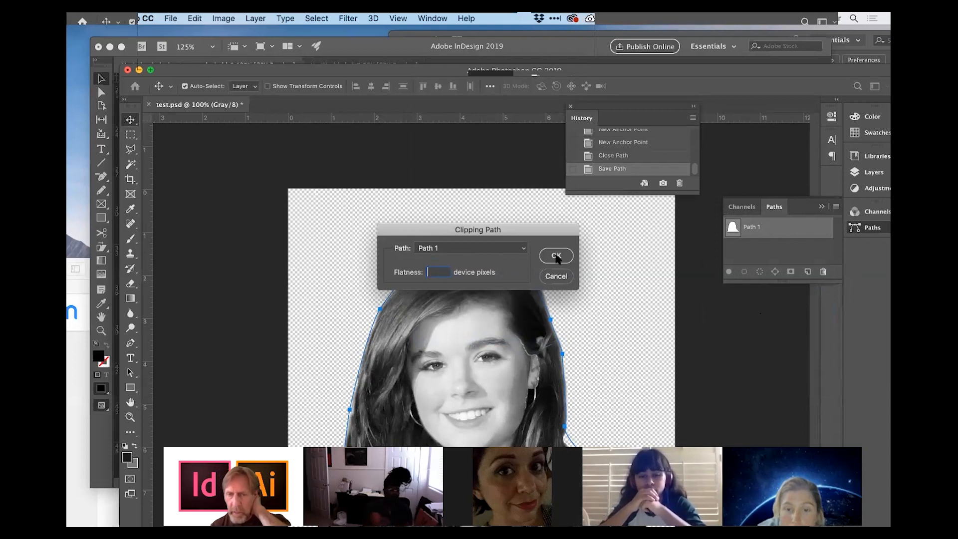
{"action": "left_click", "coordinate": [556, 256]}
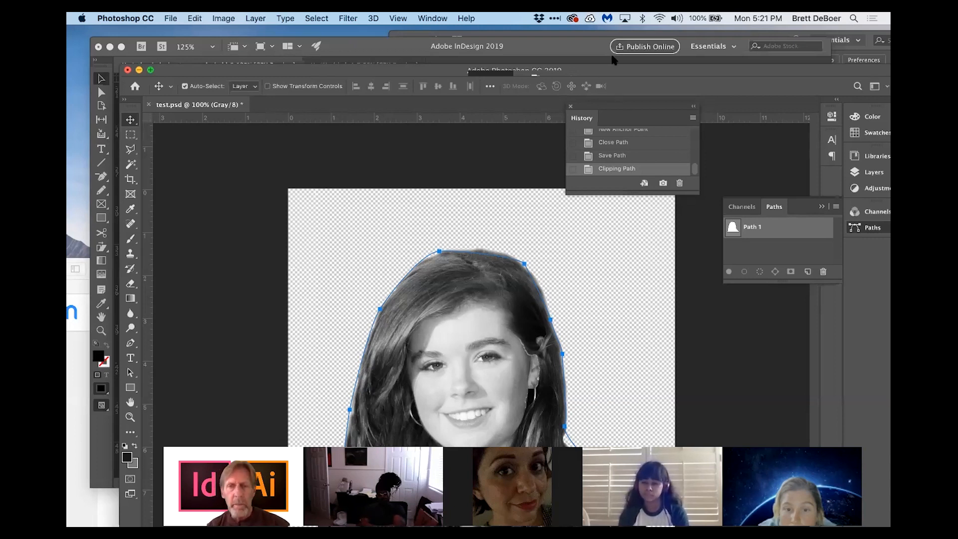
Step: Switch to InDesign and pull the portrait's contour wrap path inward at its top-left corner
{"action": "left_click", "coordinate": [125, 47]}
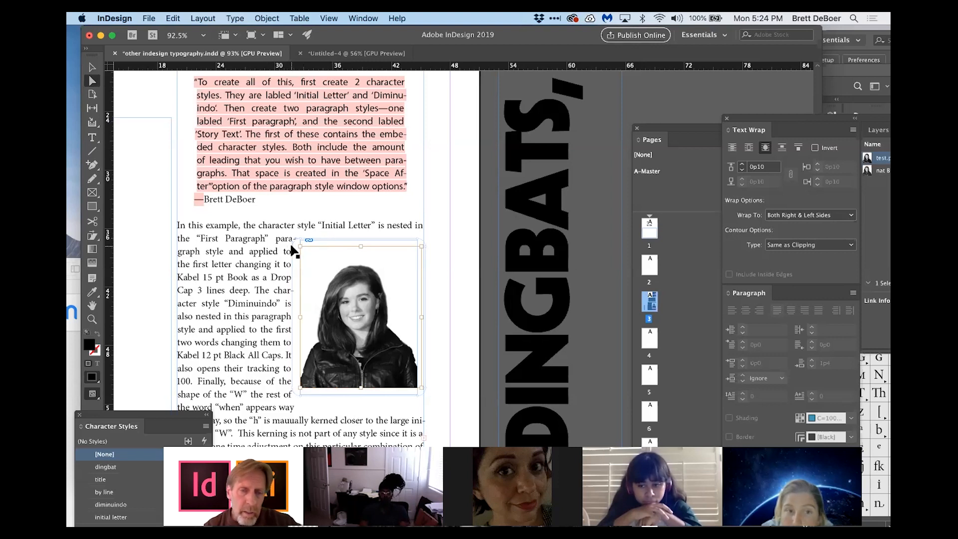
{"action": "left_click_drag", "start_coordinate": [294, 245], "coordinate": [330, 274]}
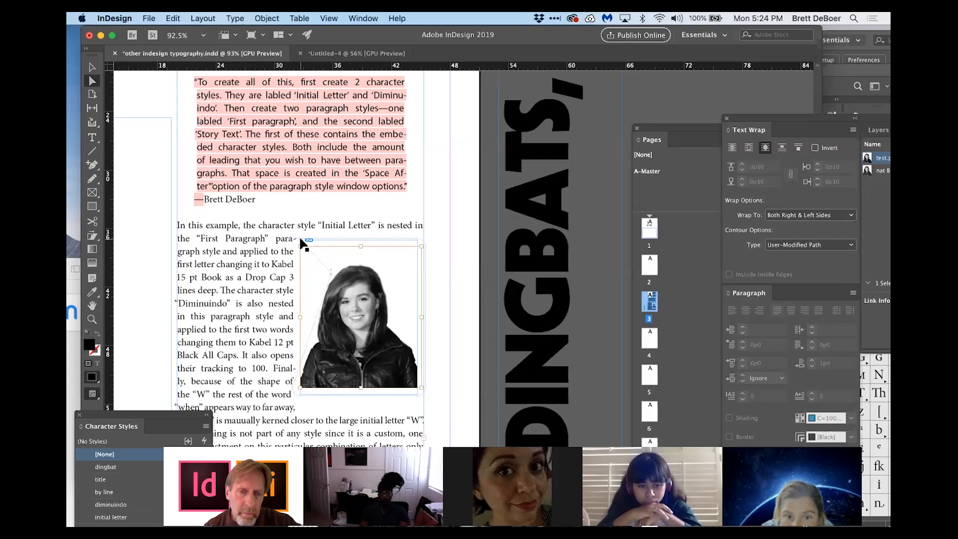
{"action": "left_click_drag", "start_coordinate": [301, 238], "coordinate": [352, 257]}
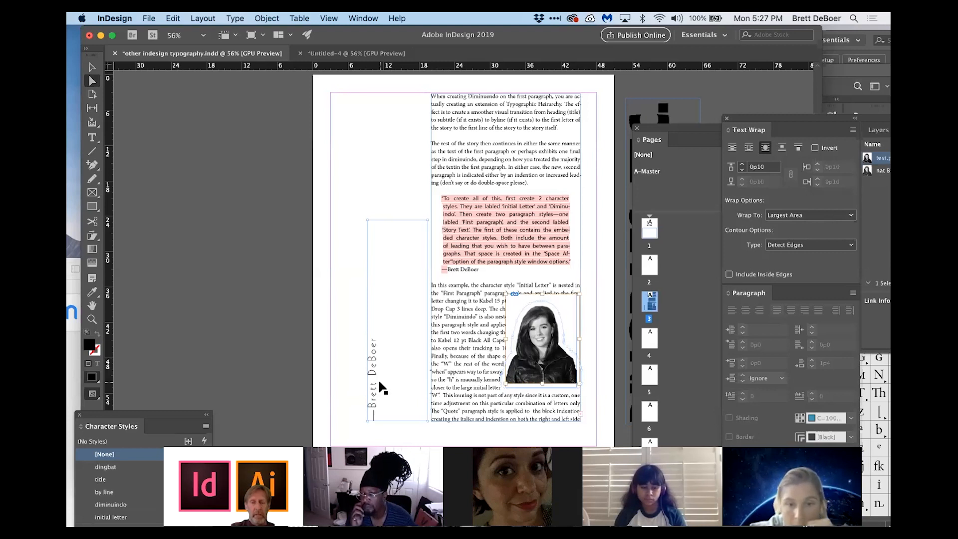
{"action": "left_click", "coordinate": [329, 18]}
{"action": "mouse_move", "coordinate": [415, 254]}
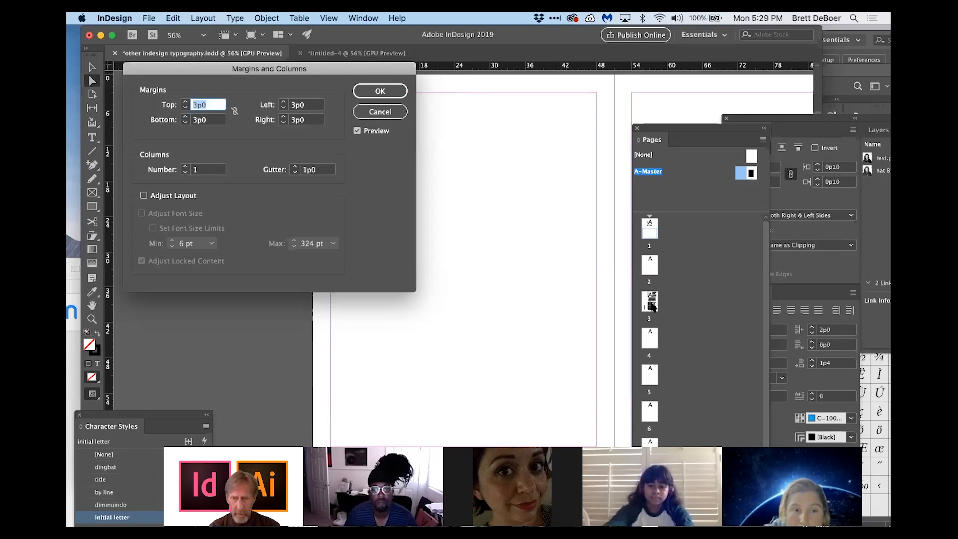
{"action": "left_click", "coordinate": [380, 112]}
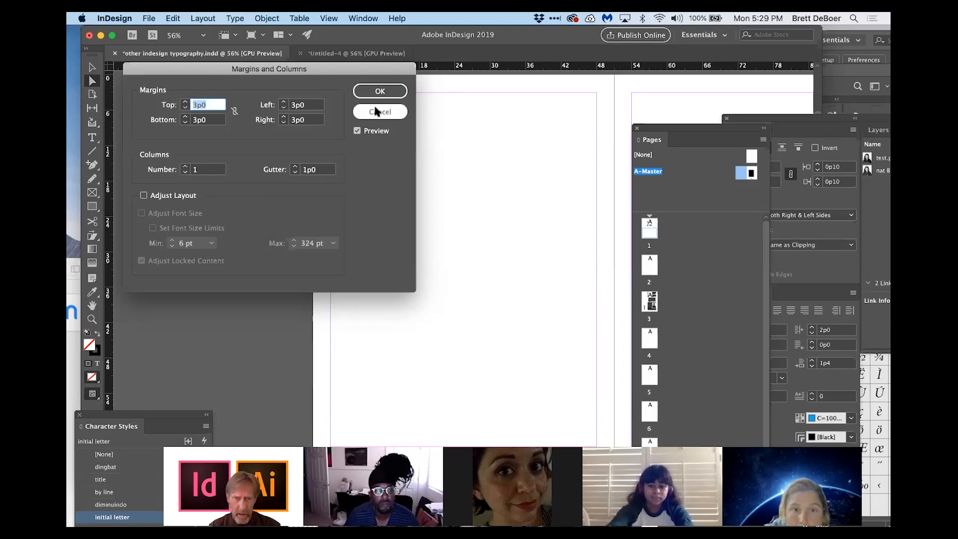
Step: Apply the A-Master master page to page 3 and open page 3
{"action": "double_click", "coordinate": [649, 301]}
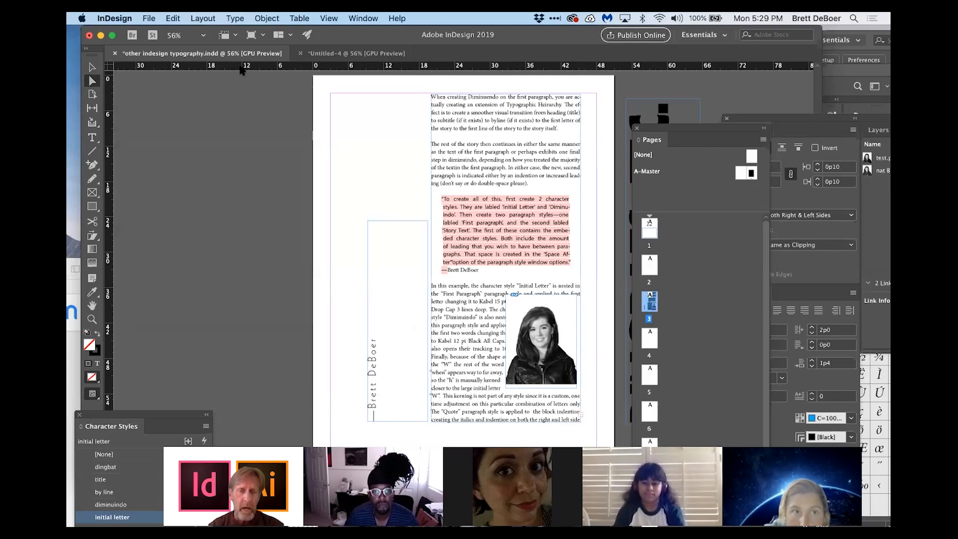
{"action": "left_click", "coordinate": [203, 19]}
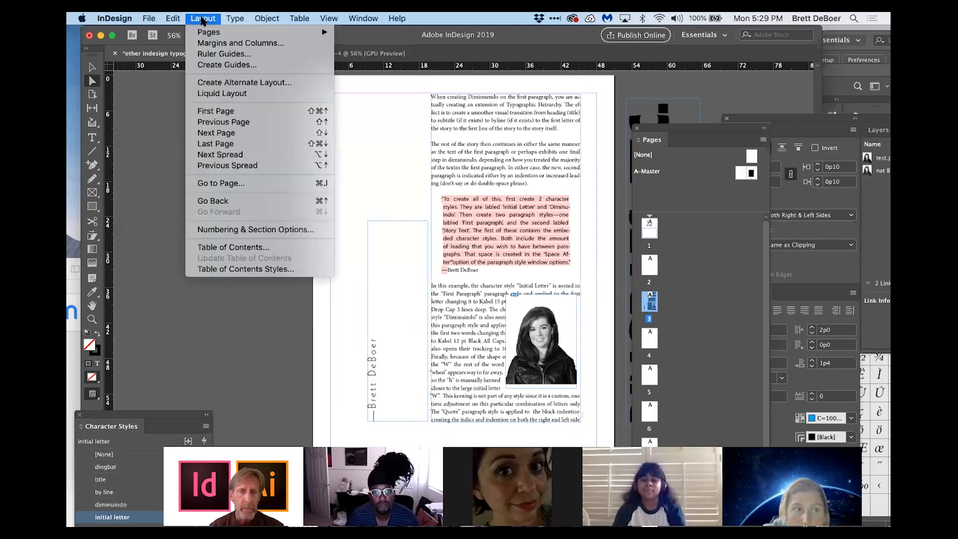
{"action": "left_click", "coordinate": [240, 43]}
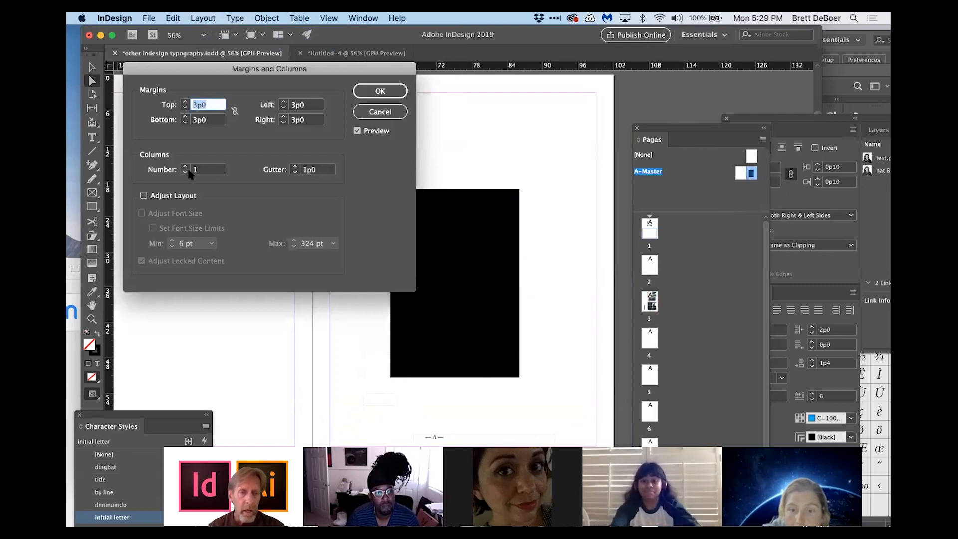
{"action": "left_click", "coordinate": [374, 92]}
{"action": "left_click_drag", "start_coordinate": [751, 173], "coordinate": [658, 302]}
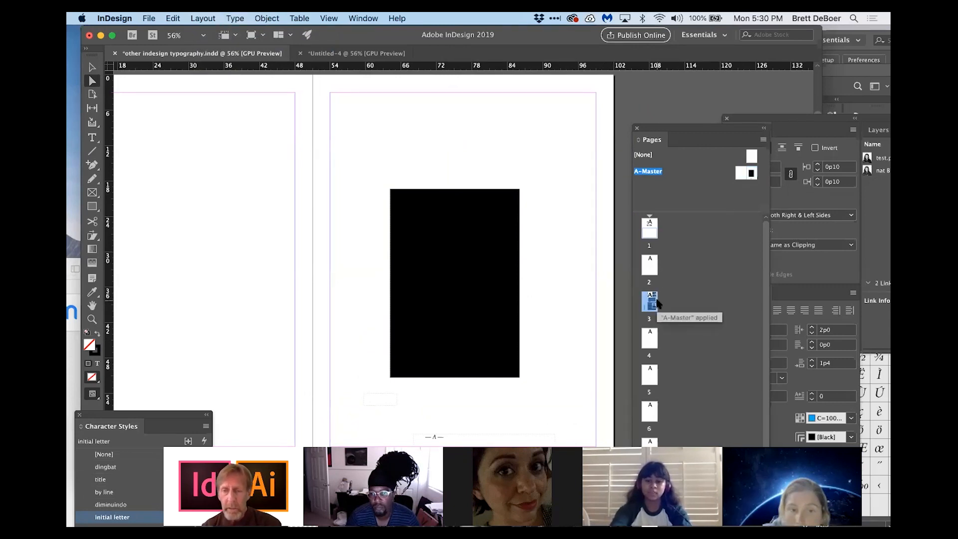
{"action": "double_click", "coordinate": [651, 301]}
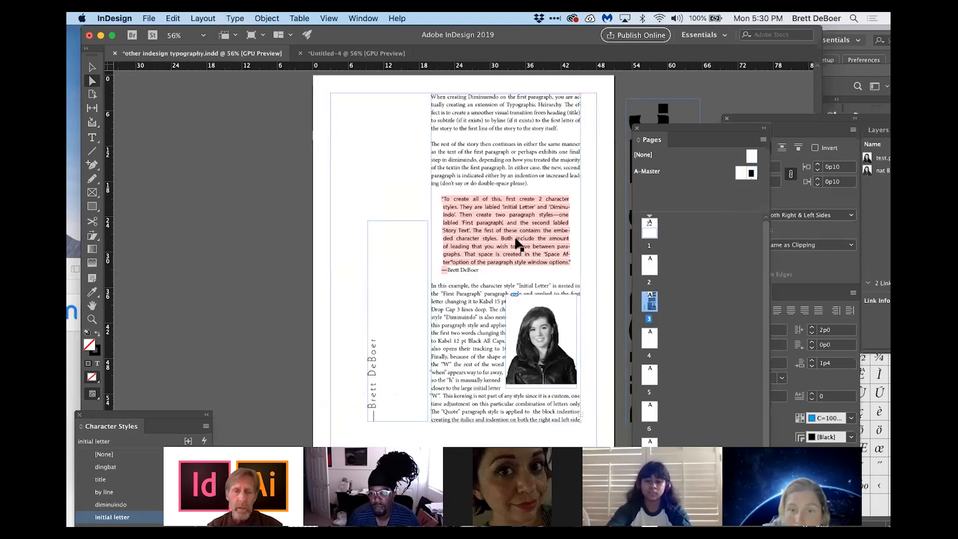
Step: Move the vertical byline frame onto the pasteboard and stretch the main text frame left to the page margin
{"action": "left_click_drag", "start_coordinate": [378, 303], "coordinate": [188, 252]}
{"action": "left_click", "coordinate": [472, 131]}
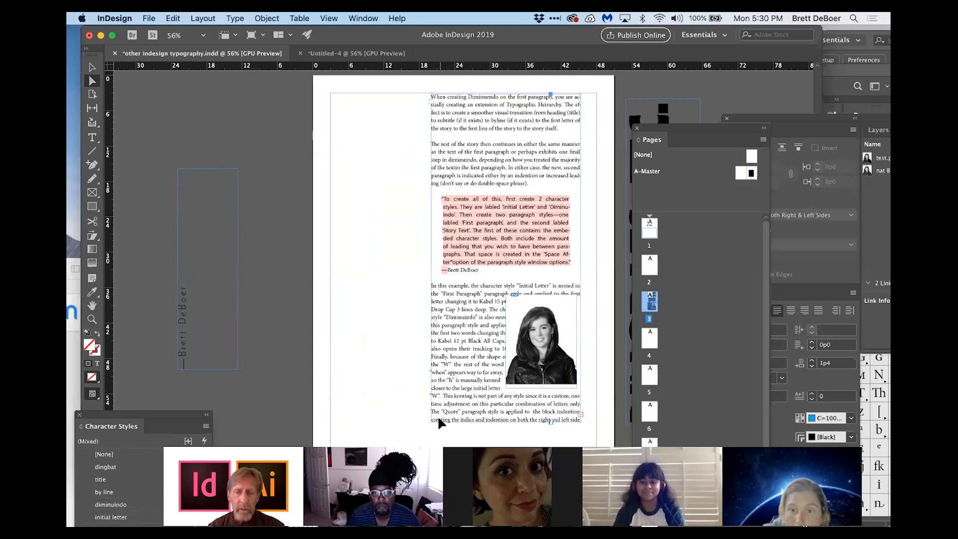
{"action": "key", "text": "v"}
{"action": "left_click_drag", "start_coordinate": [431, 95], "coordinate": [330, 92]}
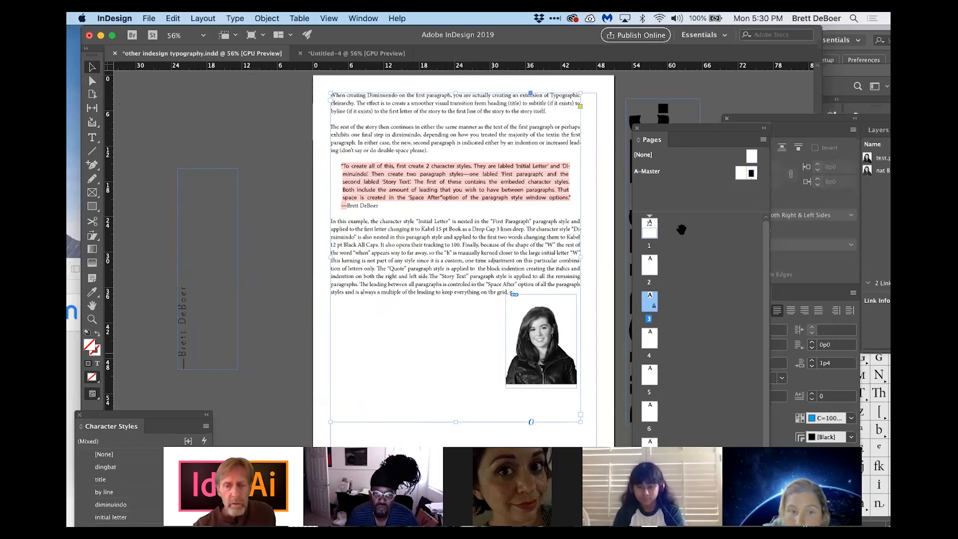
Step: Open the A-Master and delete its black rectangle
{"action": "double_click", "coordinate": [751, 172]}
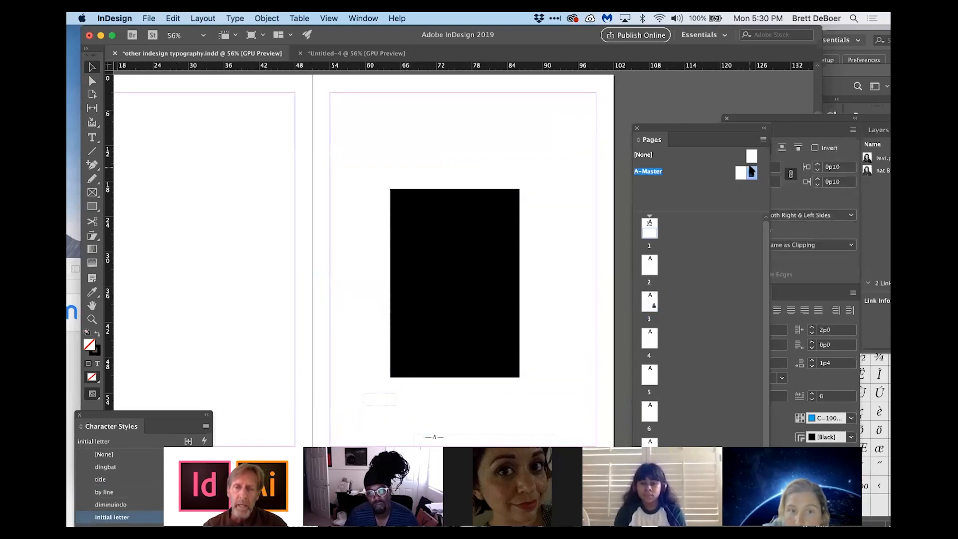
{"action": "left_click", "coordinate": [462, 291]}
{"action": "key", "text": "Delete"}
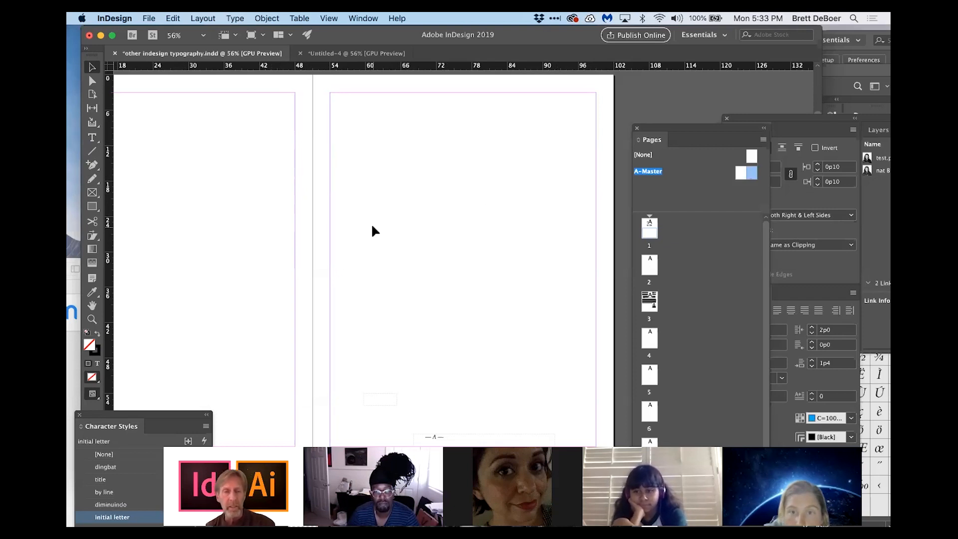
Step: Preview a three-column layout in the master's margins and columns settings and cancel it
{"action": "scroll", "coordinate": [349, 183], "scroll_direction": "left", "scroll_amount": 5}
{"action": "scroll", "coordinate": [348, 182], "scroll_direction": "up", "scroll_amount": 1}
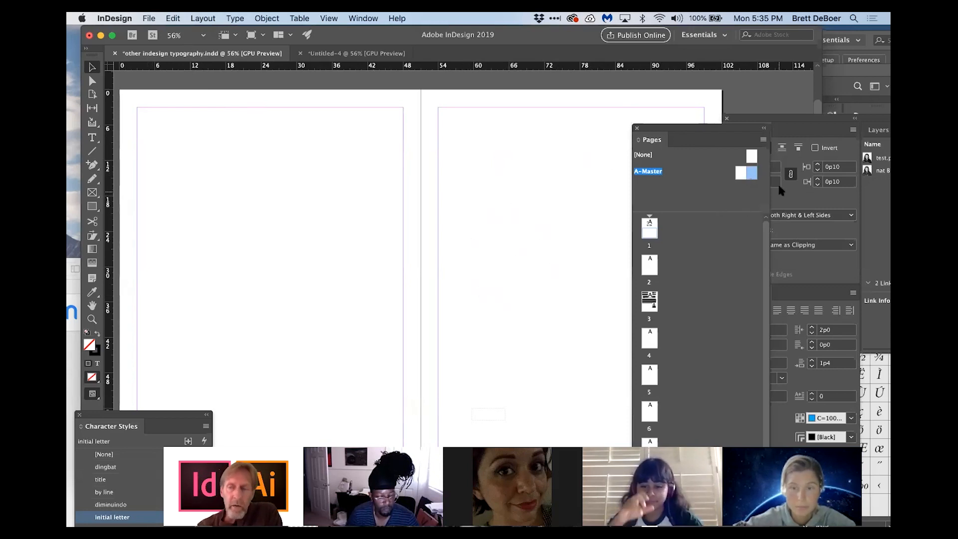
{"action": "left_click", "coordinate": [203, 20]}
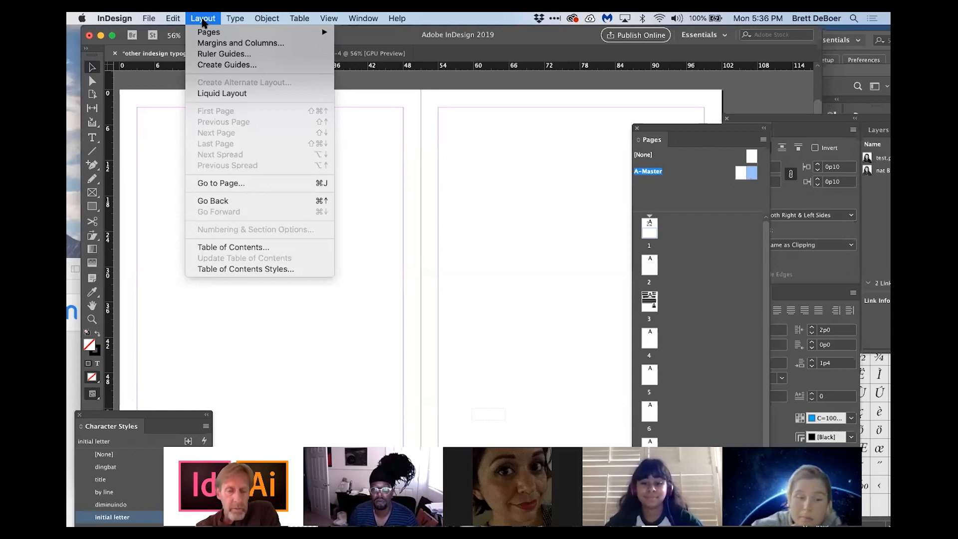
{"action": "left_click", "coordinate": [209, 44]}
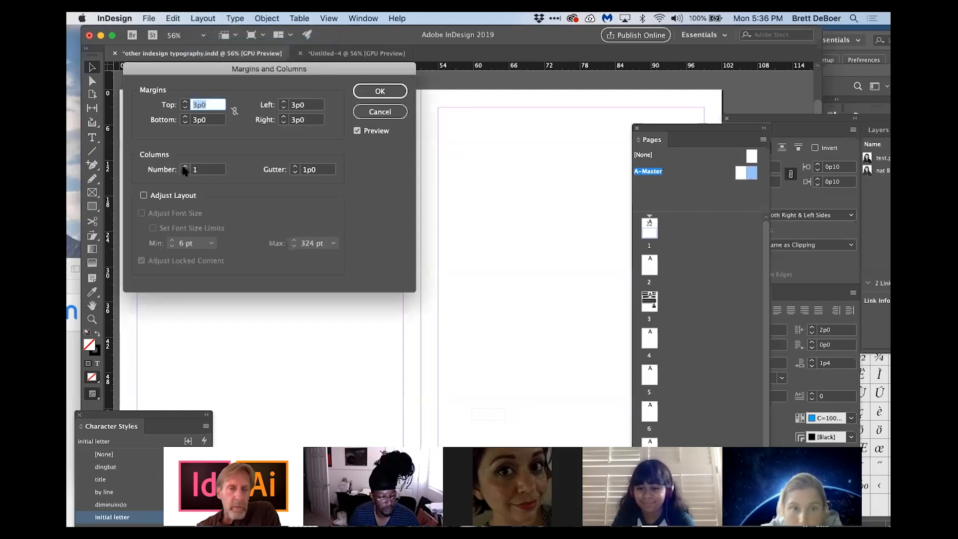
{"action": "left_click", "coordinate": [184, 167]}
{"action": "left_click", "coordinate": [184, 167]}
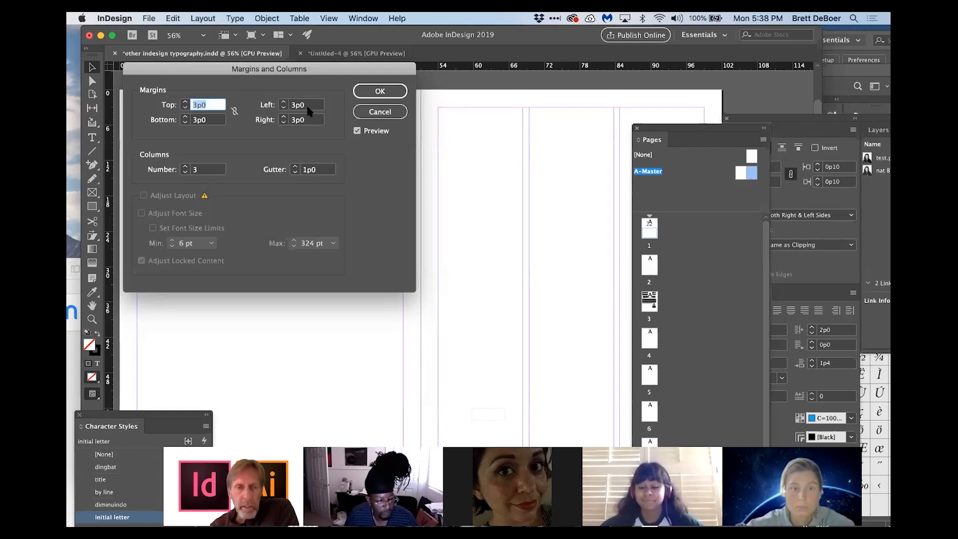
{"action": "left_click", "coordinate": [380, 112]}
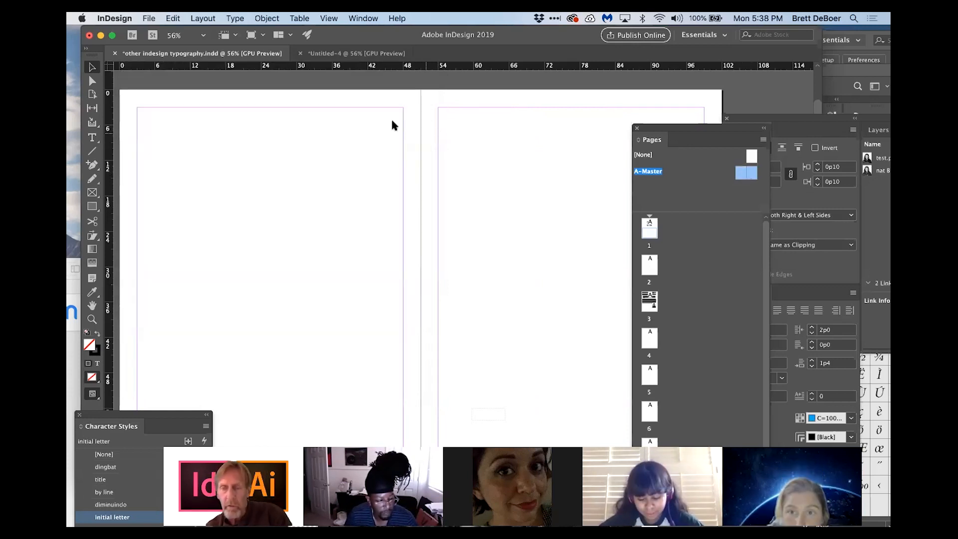
Step: Set the A-Master margins to 6p0 left, 6p0 right and 9p0 bottom
{"action": "left_click", "coordinate": [204, 18]}
{"action": "left_click", "coordinate": [205, 43]}
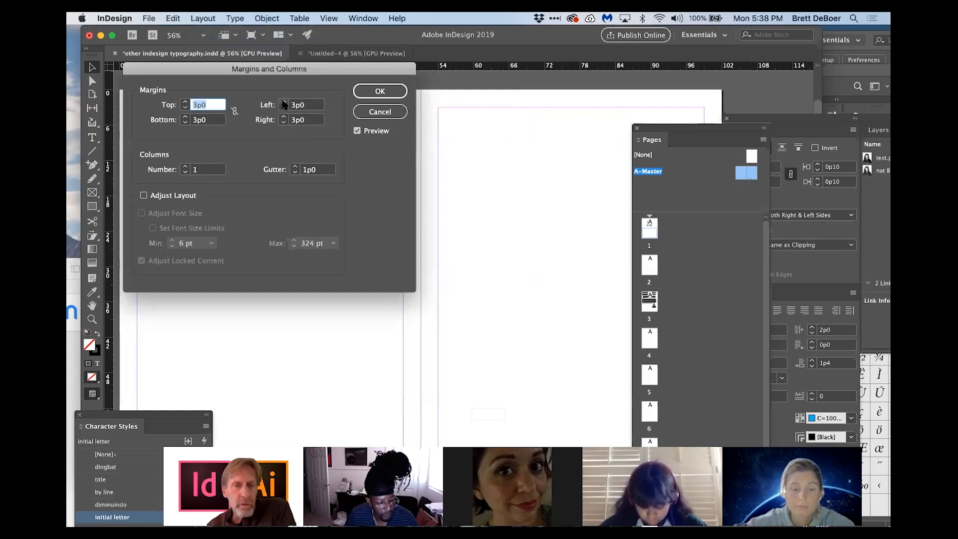
{"action": "left_click", "coordinate": [297, 106]}
{"action": "key", "text": "BackSpace"}
{"action": "type", "text": "6"}
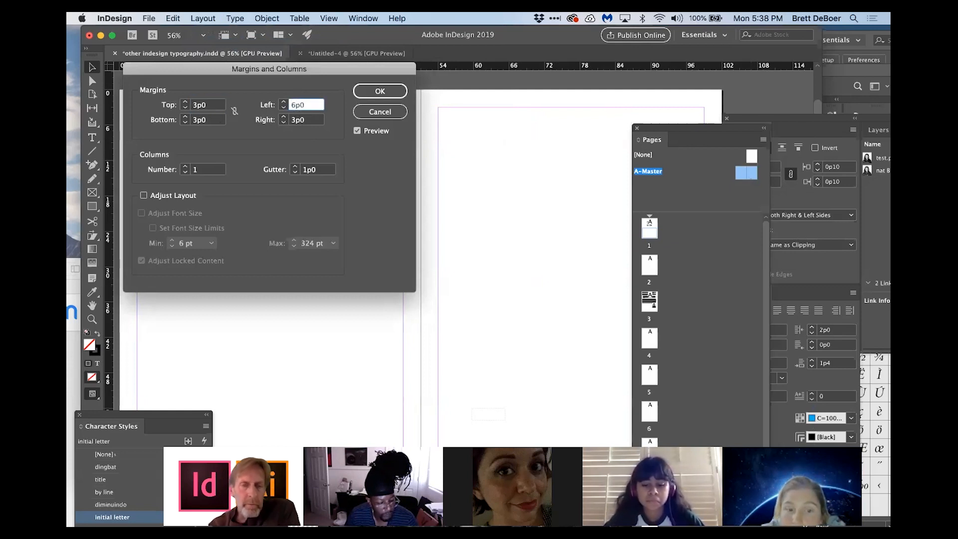
{"action": "left_click", "coordinate": [293, 121]}
{"action": "key", "text": "BackSpace"}
{"action": "type", "text": "6"}
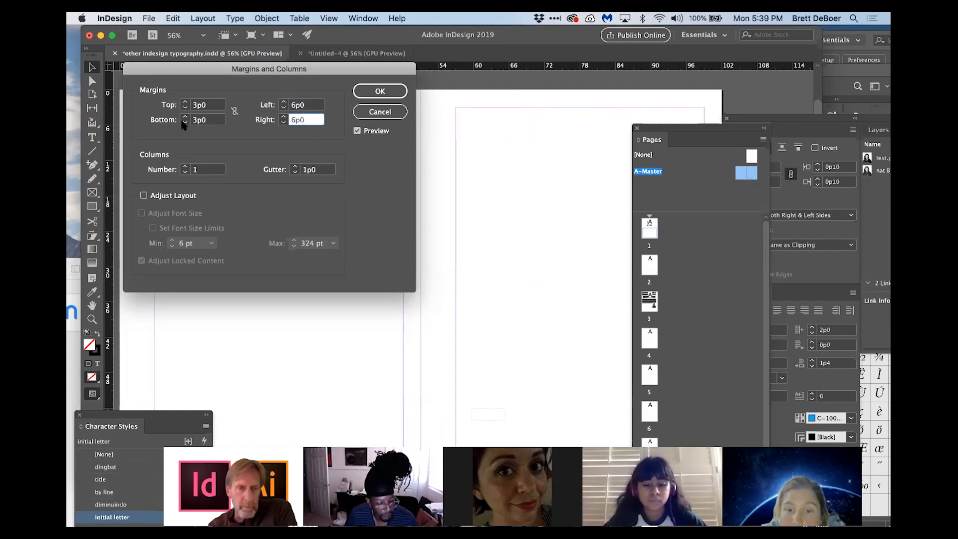
{"action": "left_click", "coordinate": [196, 121]}
{"action": "key", "text": "BackSpace"}
{"action": "type", "text": "9"}
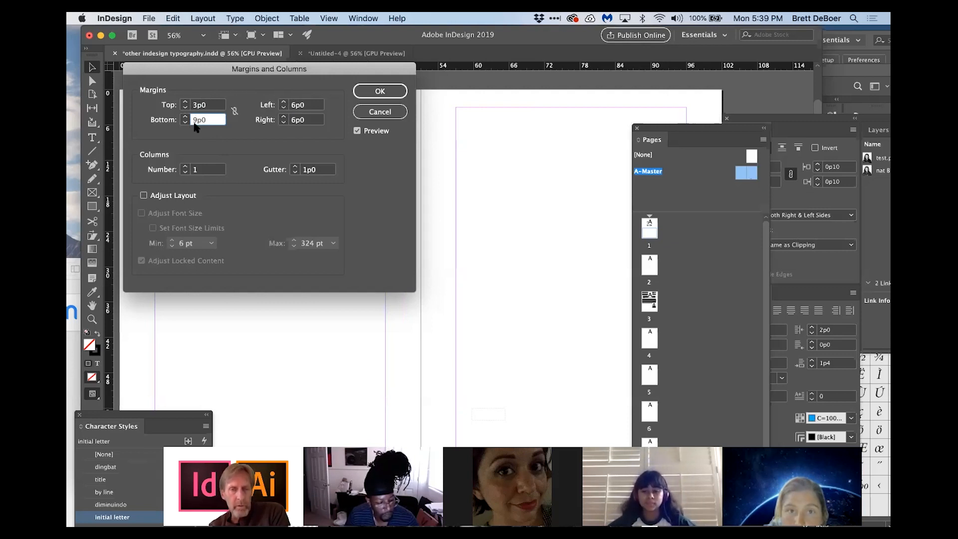
{"action": "left_click", "coordinate": [375, 91]}
Step: Zoom out to the whole master spread and review the Units & Increments preferences
{"action": "scroll", "coordinate": [427, 209], "scroll_direction": "right", "scroll_amount": 5}
{"action": "scroll", "coordinate": [427, 210], "scroll_direction": "up", "scroll_amount": 1}
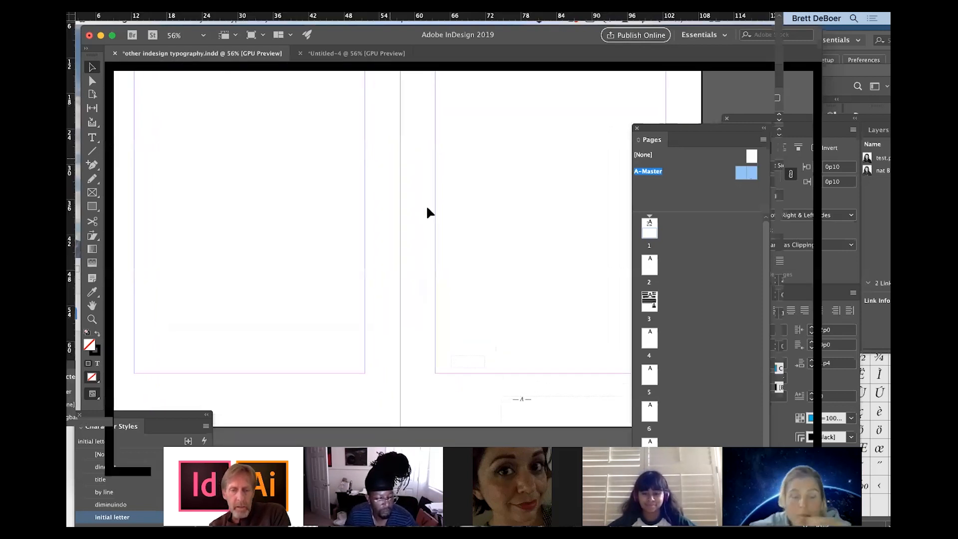
{"action": "scroll", "coordinate": [427, 208], "scroll_direction": "down", "scroll_amount": 2}
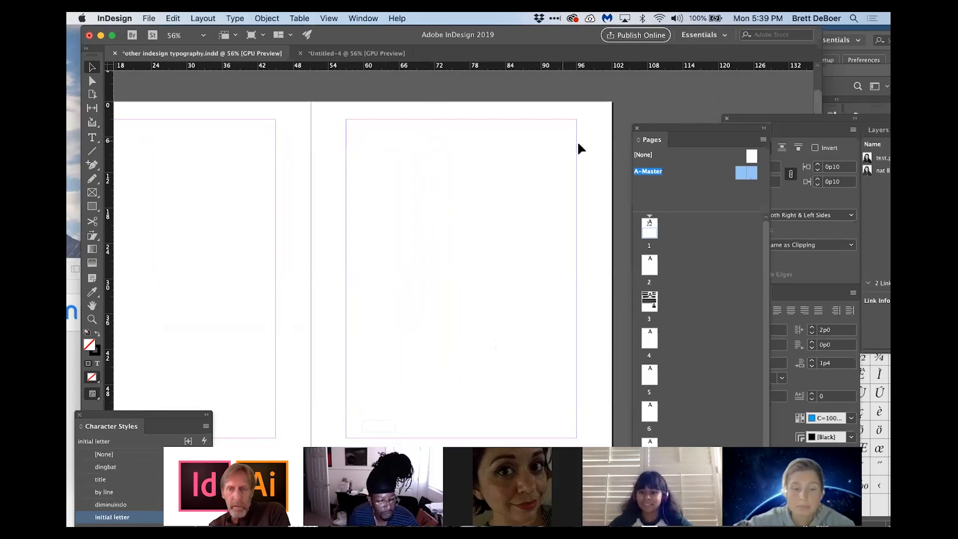
{"action": "scroll", "coordinate": [365, 169], "scroll_direction": "right", "scroll_amount": 3}
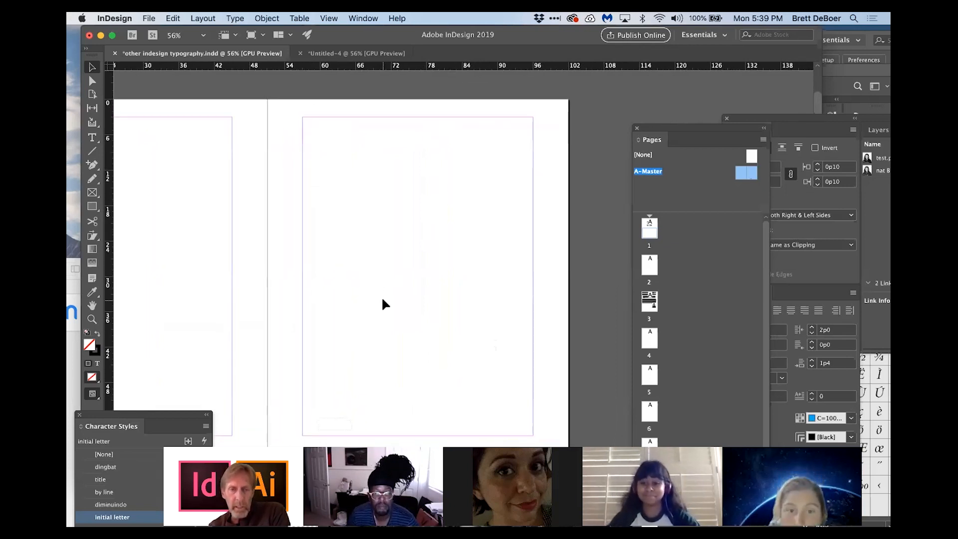
{"action": "scroll", "coordinate": [382, 295], "scroll_direction": "down", "scroll_amount": 4}
{"action": "scroll", "coordinate": [366, 300], "scroll_direction": "up", "scroll_amount": 4}
{"action": "scroll", "coordinate": [367, 300], "scroll_direction": "left", "scroll_amount": 3}
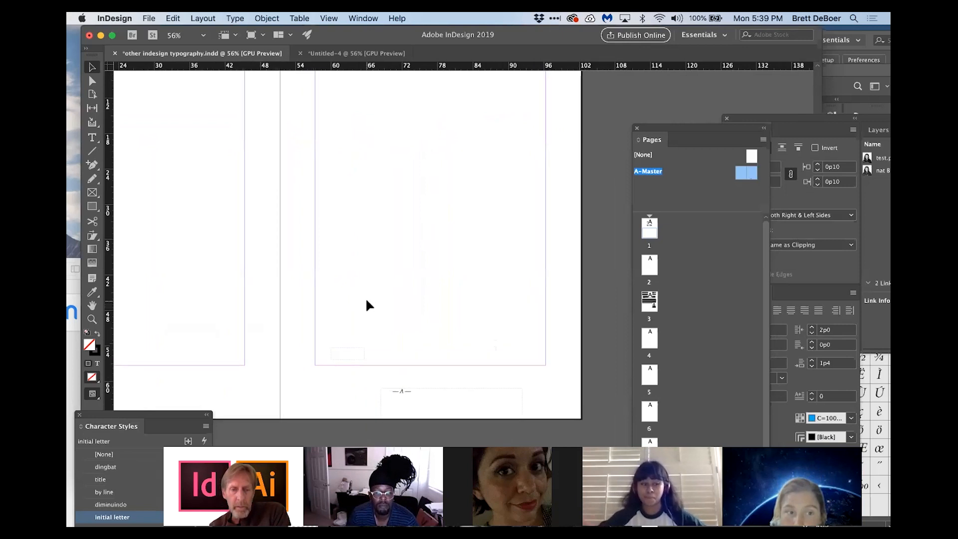
{"action": "scroll", "coordinate": [366, 300], "scroll_direction": "up", "scroll_amount": 1}
{"action": "scroll", "coordinate": [366, 300], "scroll_direction": "left", "scroll_amount": 1}
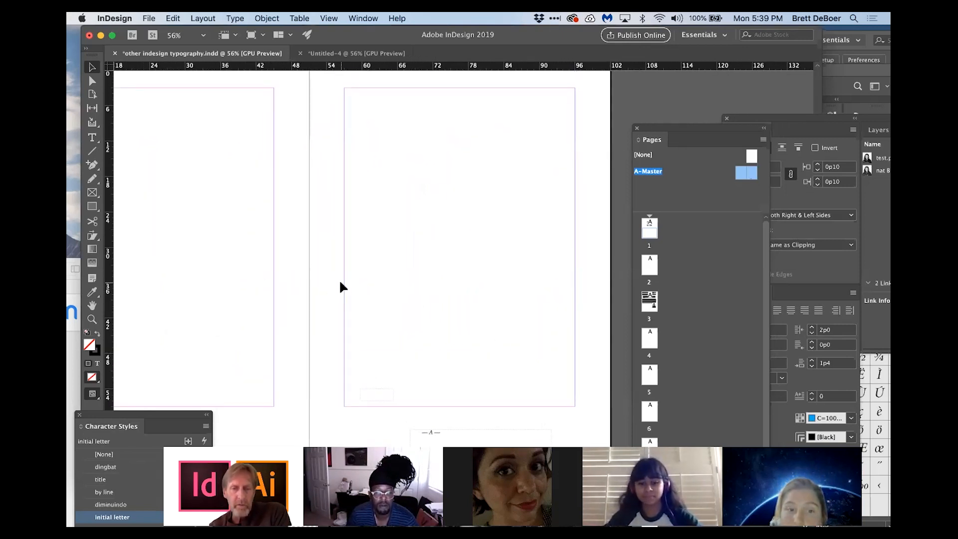
{"action": "scroll", "coordinate": [340, 286], "scroll_direction": "up", "scroll_amount": 1}
{"action": "scroll", "coordinate": [340, 286], "scroll_direction": "left", "scroll_amount": 1}
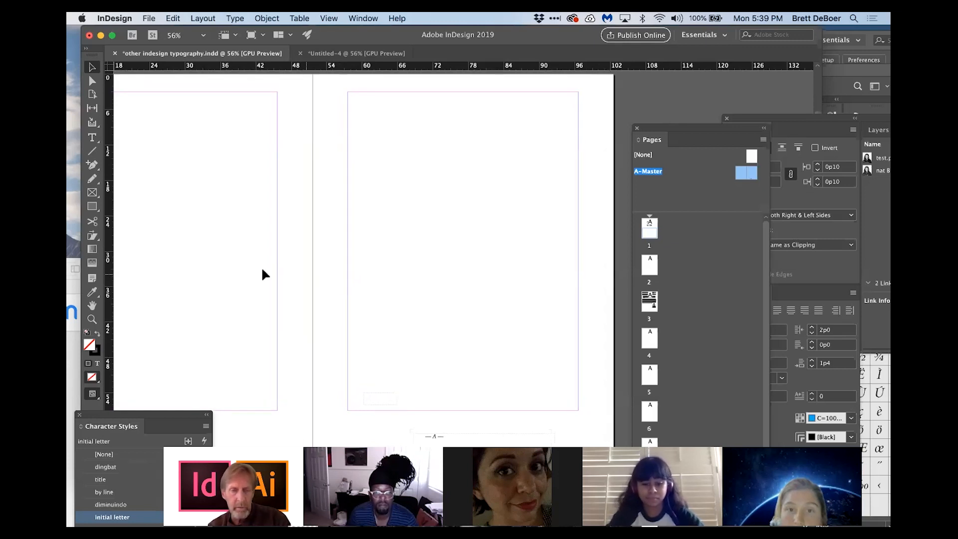
{"action": "left_click", "coordinate": [92, 319]}
{"action": "left_click", "coordinate": [491, 278], "text": "alt"}
{"action": "left_click", "coordinate": [492, 277], "text": "alt"}
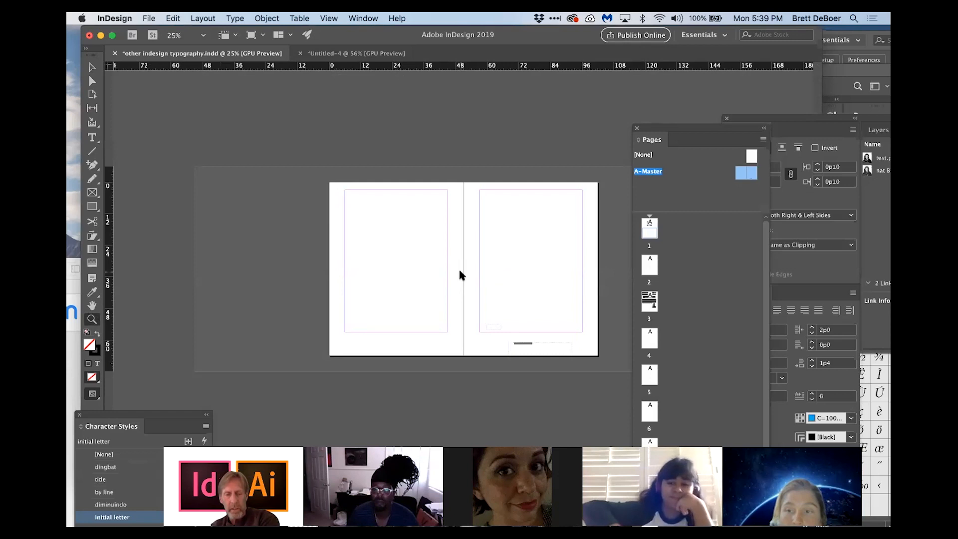
{"action": "left_click", "coordinate": [115, 18]}
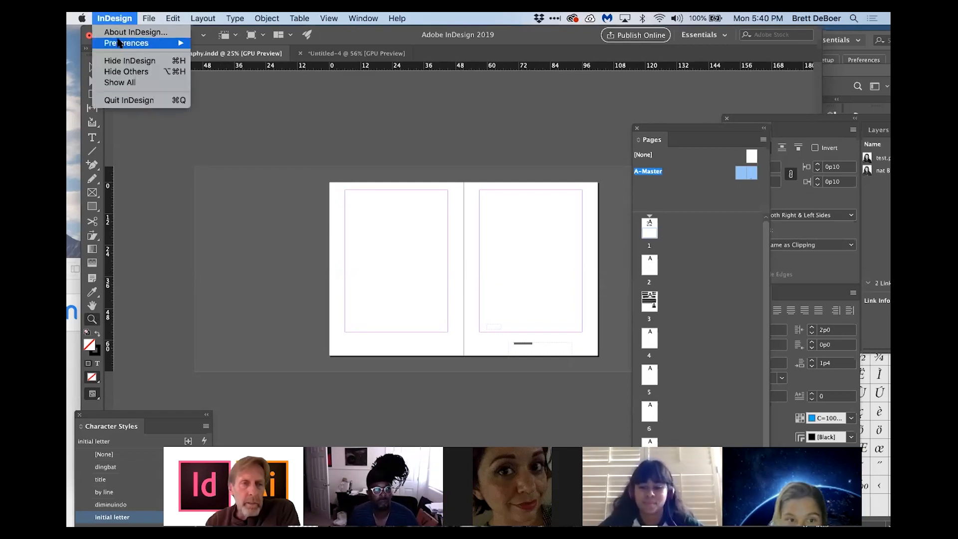
{"action": "mouse_move", "coordinate": [121, 43]}
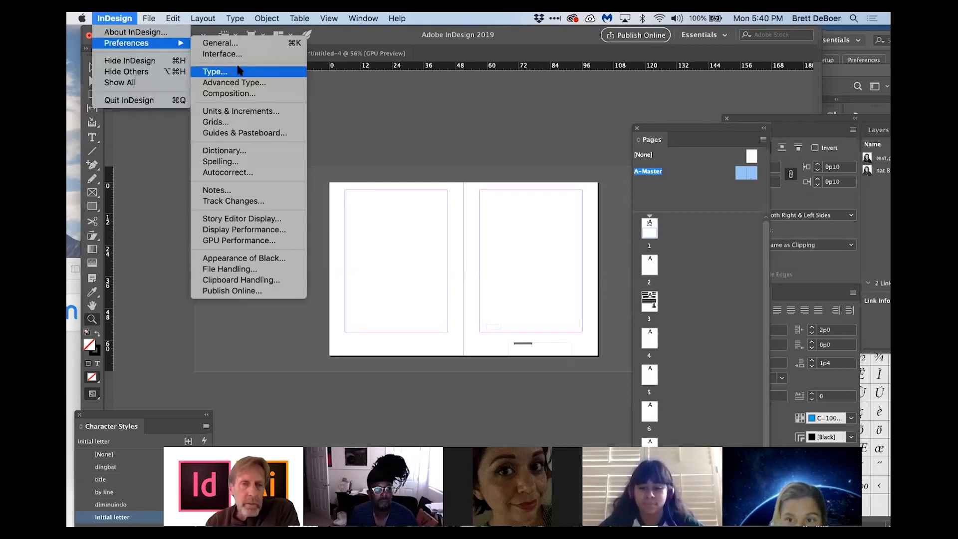
{"action": "left_click", "coordinate": [237, 112]}
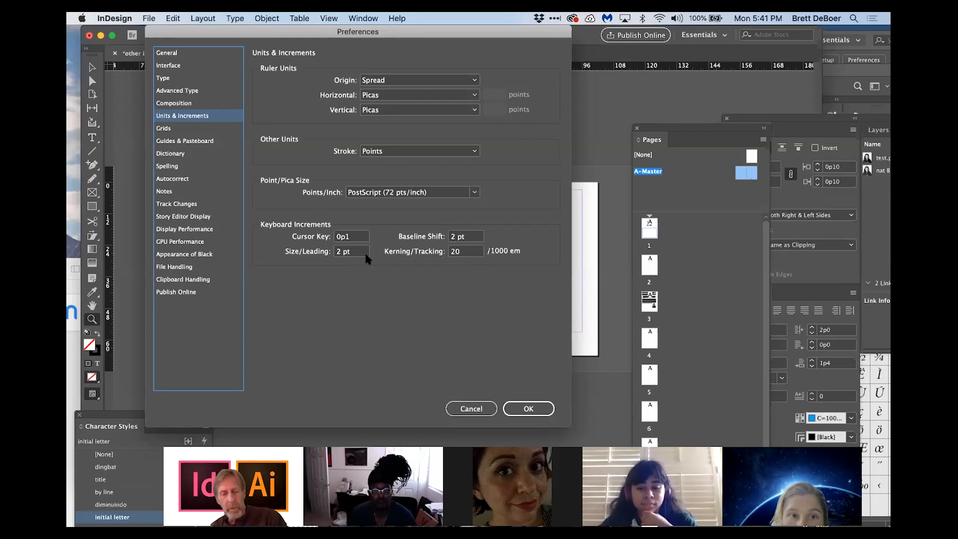
{"action": "left_click", "coordinate": [526, 407]}
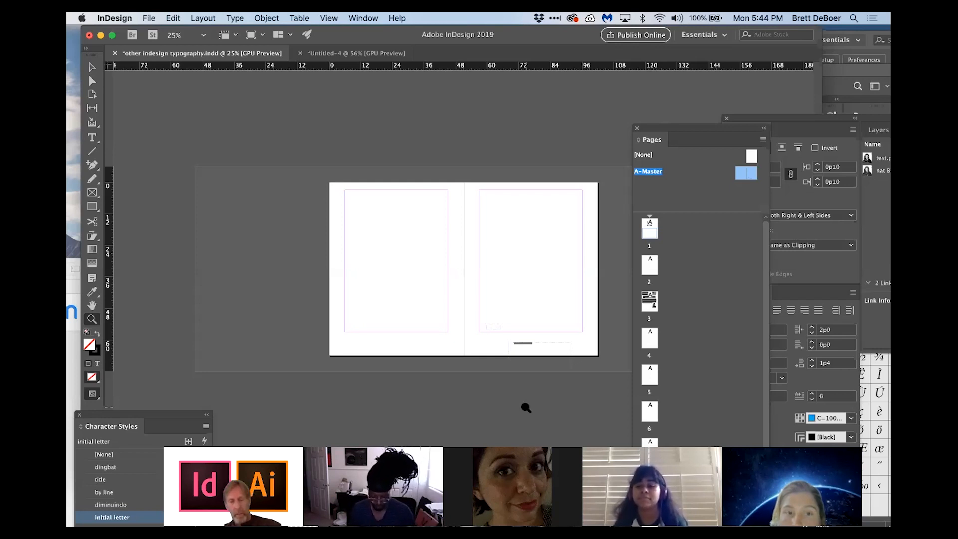
Step: Set the baseline grid start to 0 in the Grids preferences
{"action": "left_click", "coordinate": [114, 18]}
{"action": "mouse_move", "coordinate": [117, 49]}
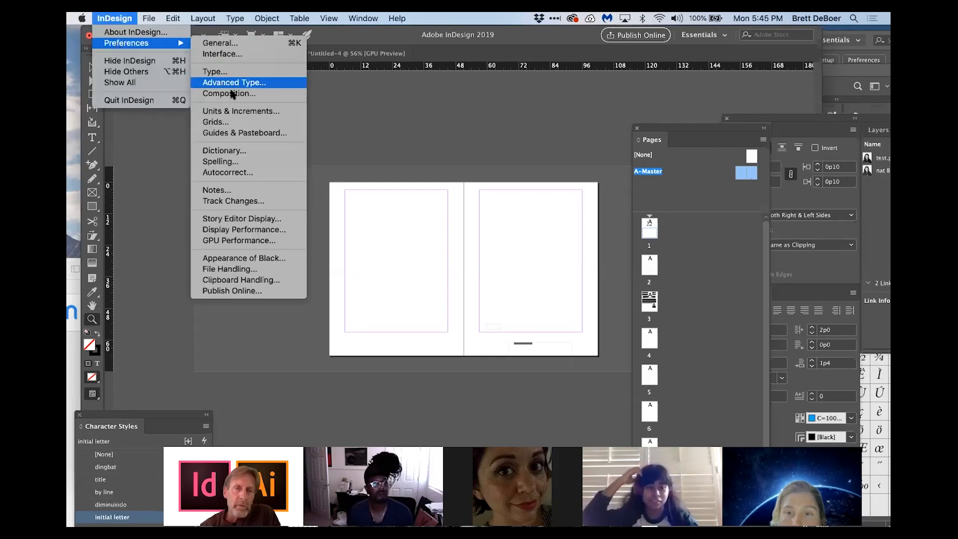
{"action": "left_click", "coordinate": [233, 123]}
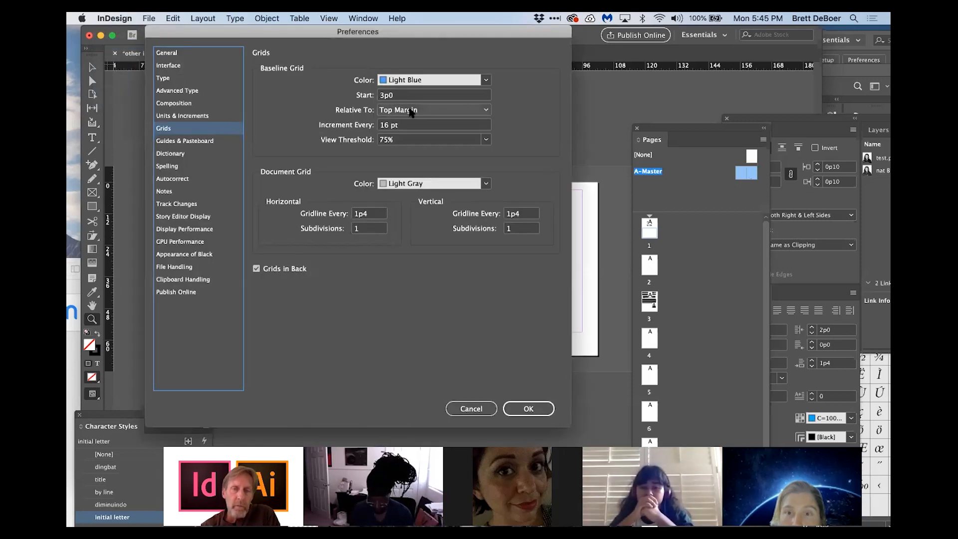
{"action": "double_click", "coordinate": [394, 95]}
{"action": "type", "text": "0"}
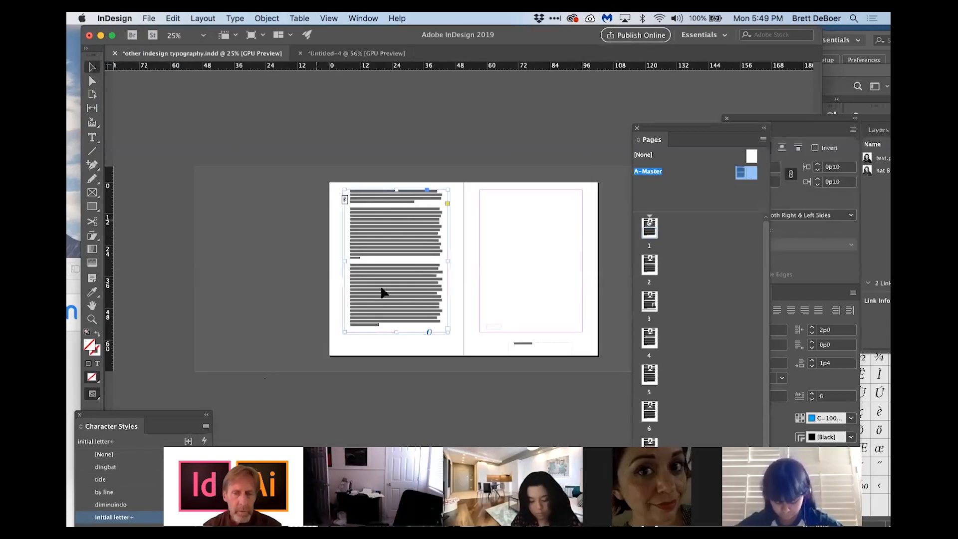
Step: Thread the left master page's text frame into a new frame on the right master page
{"action": "left_click", "coordinate": [446, 327]}
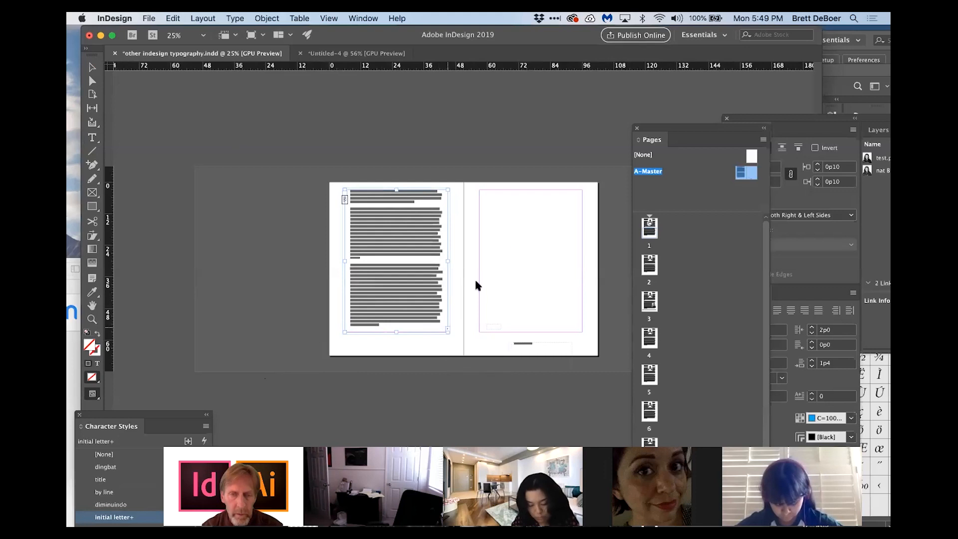
{"action": "left_click", "coordinate": [481, 192]}
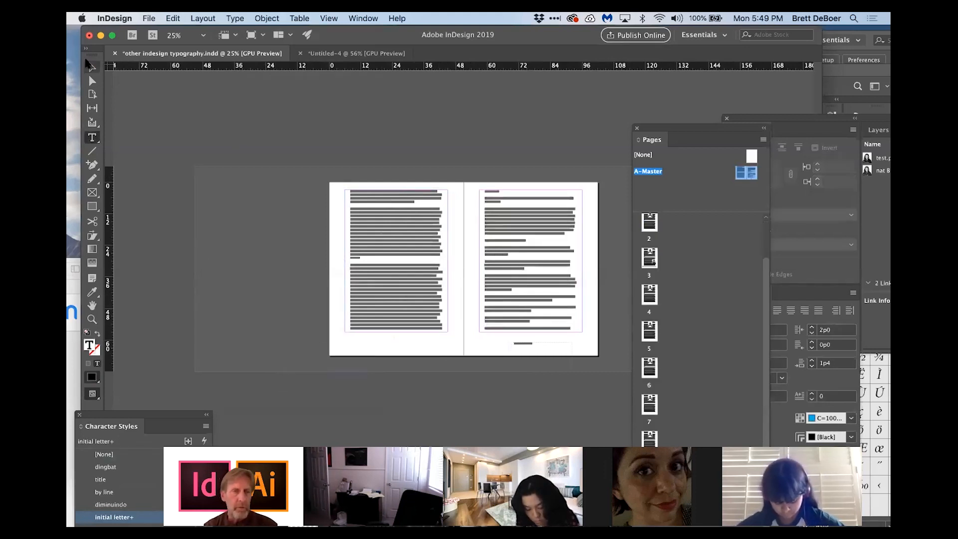
Step: Select all the text in the threaded master story
{"action": "left_click", "coordinate": [91, 67]}
{"action": "left_click", "coordinate": [439, 227]}
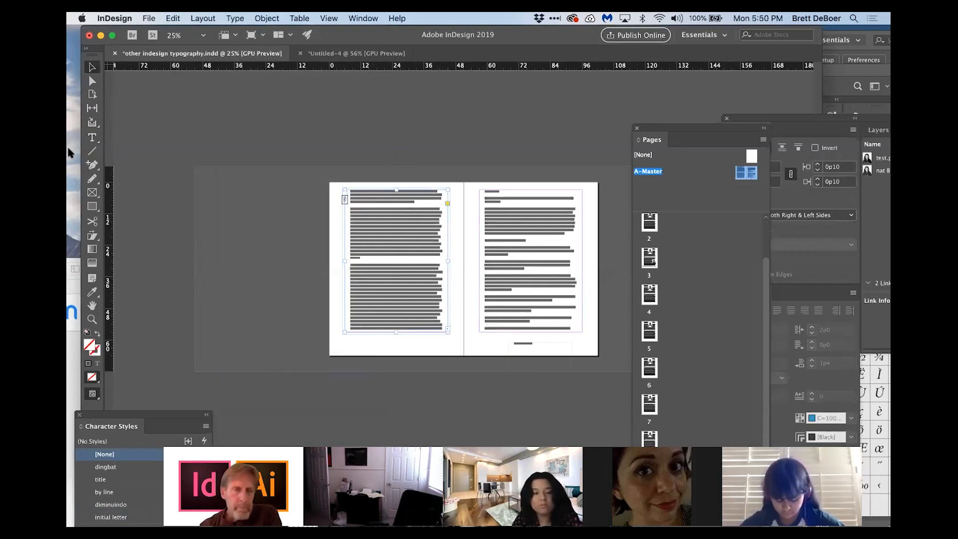
{"action": "left_click", "coordinate": [91, 137]}
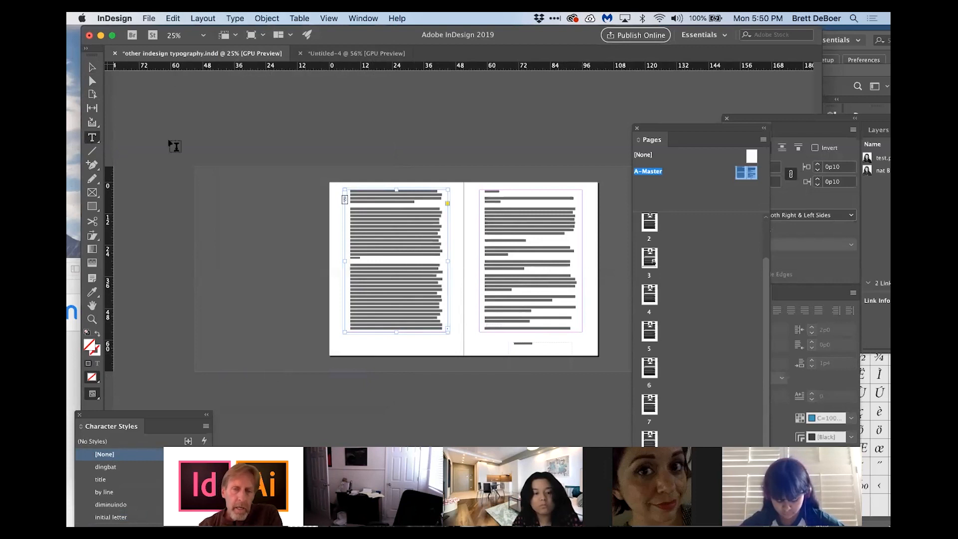
{"action": "left_click", "coordinate": [349, 206]}
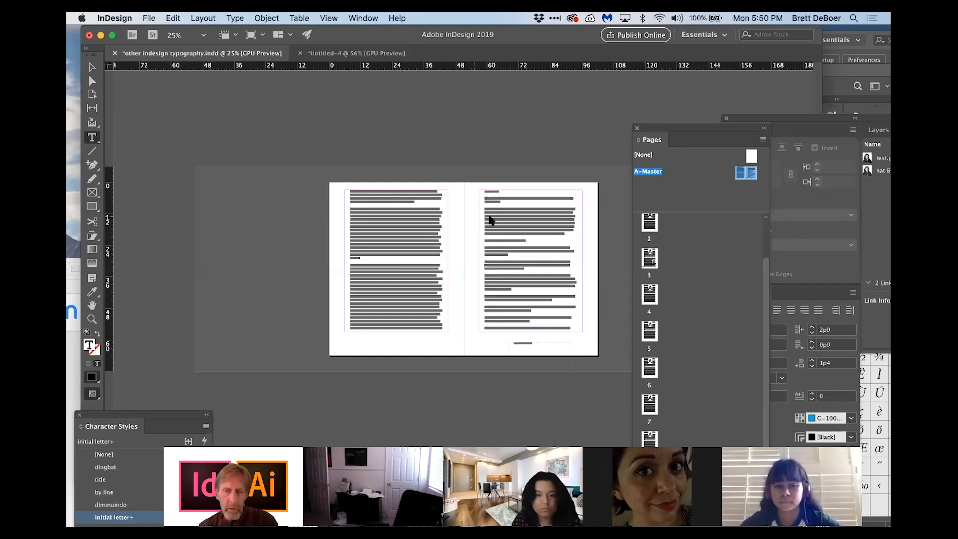
{"action": "key", "text": "super+a"}
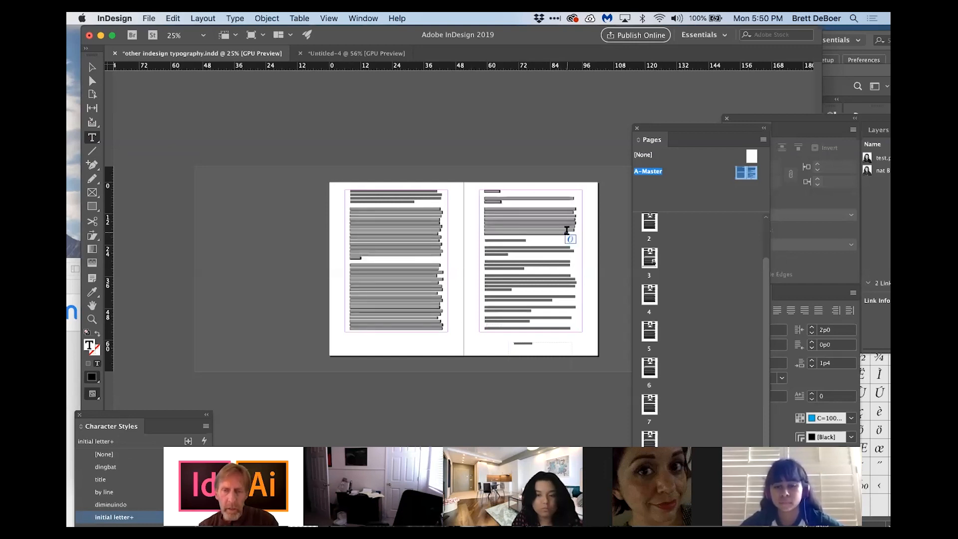